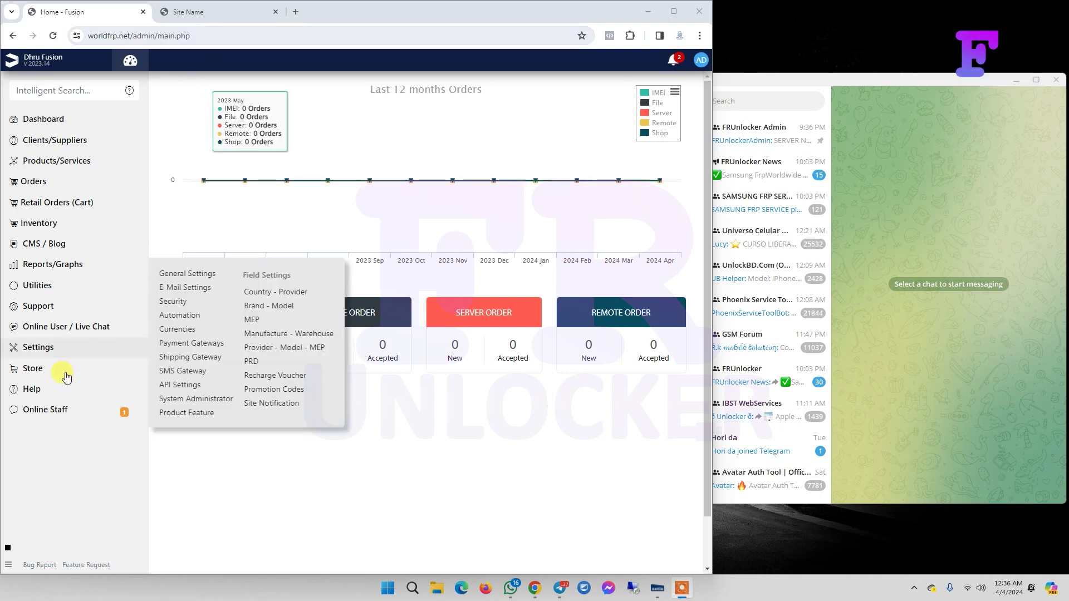
Step: Go to Utilities → Messenger Notification in the Dhru Fusion sidebar
mouse_move(49, 284)
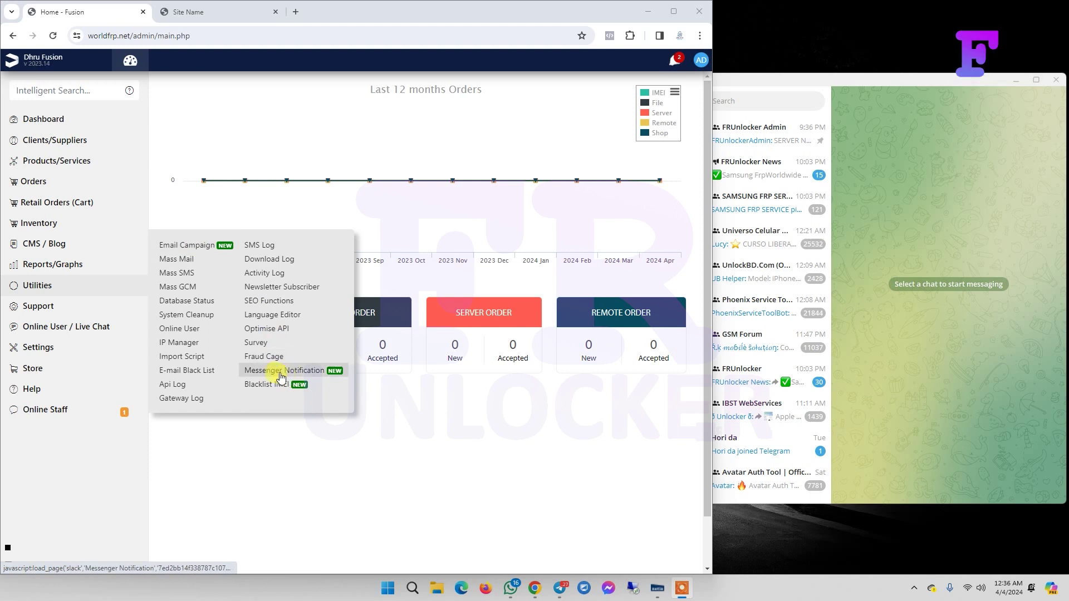
left_click(317, 371)
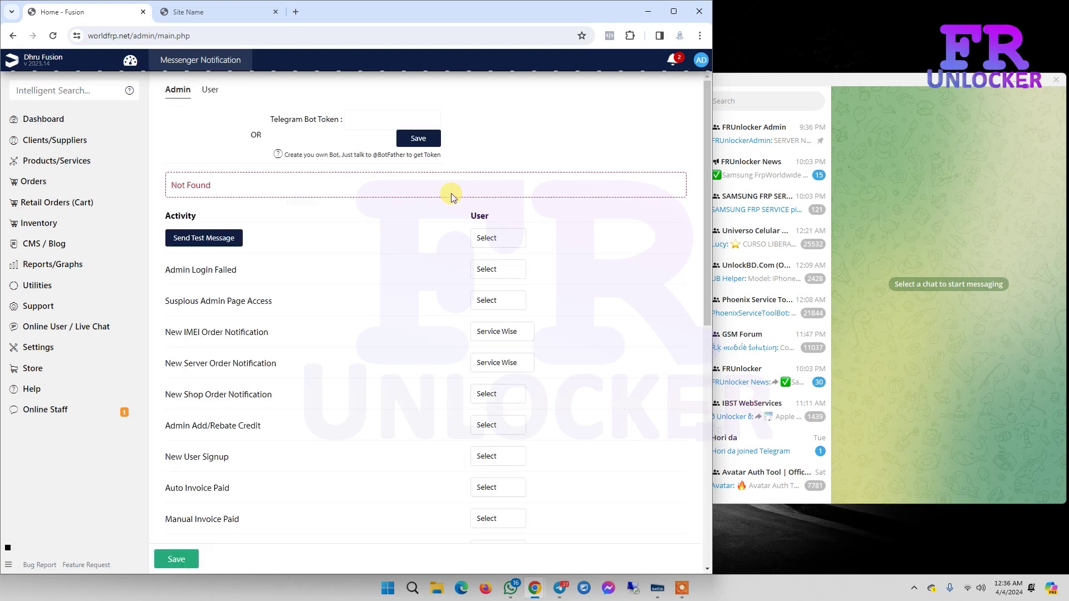
Step: Switch to the Admin tab, highlight the Telegram Bot Token label, then bring Telegram forward
left_click(193, 95)
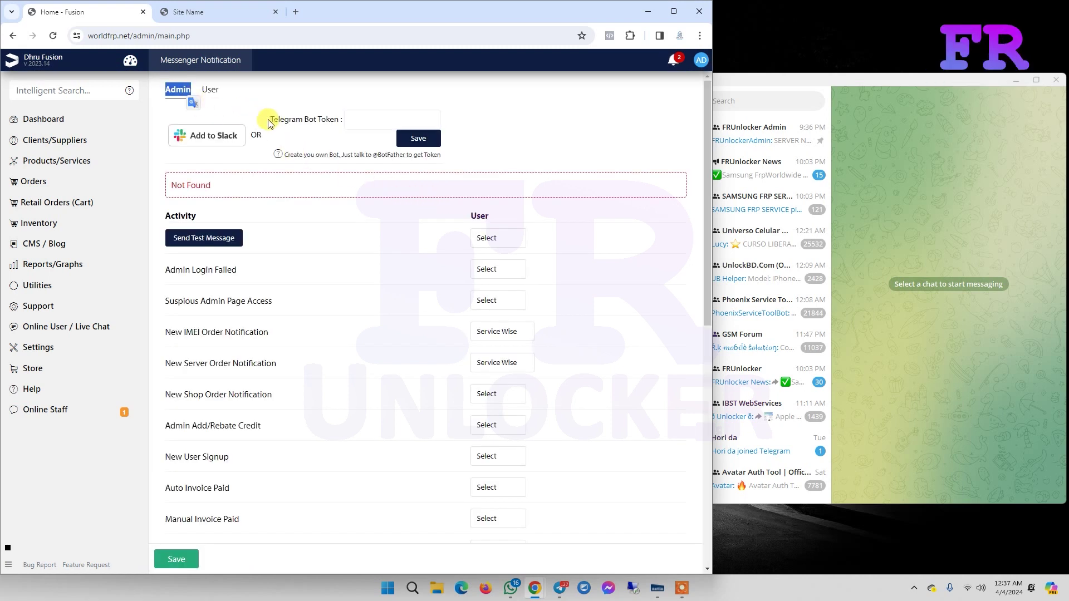
left_click_drag(269, 119, 338, 121)
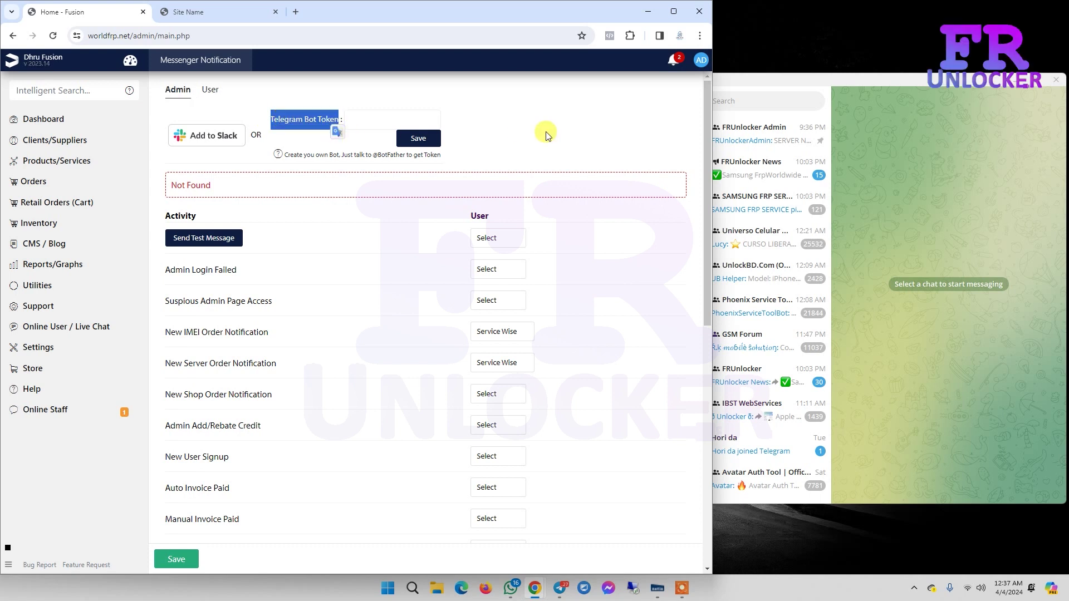
left_click(814, 79)
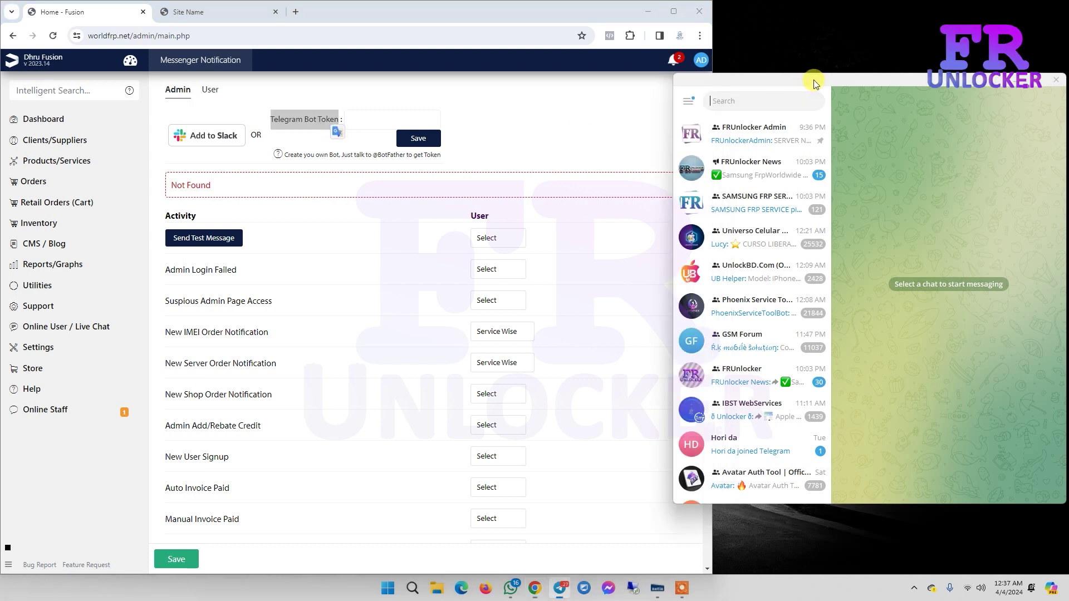
Step: Search 'botfath', open the verified BotFather chat, start it and send /newbot
left_click(750, 98)
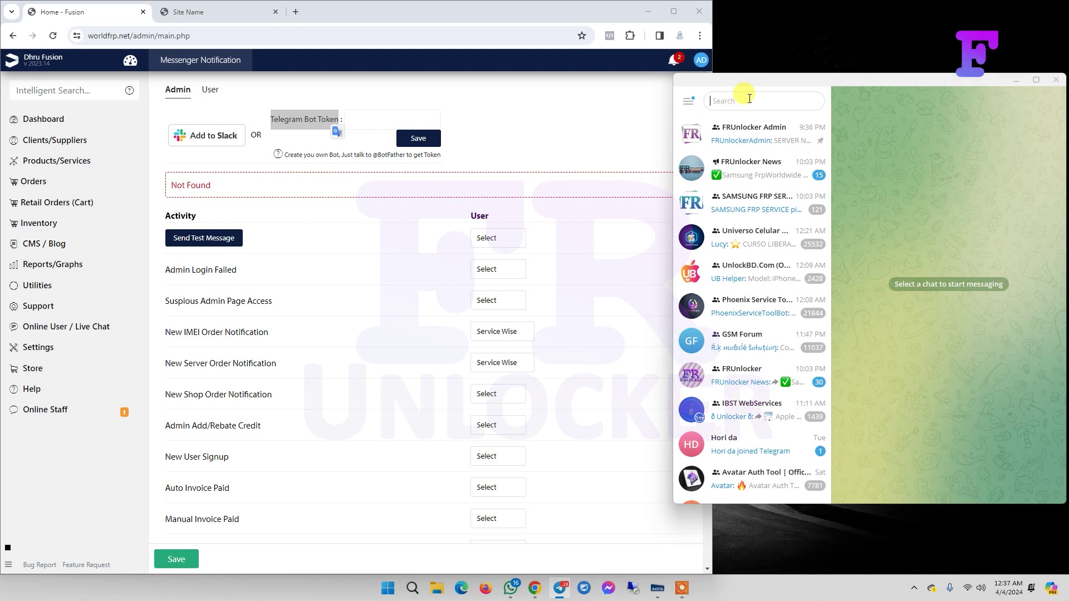
type("botfather")
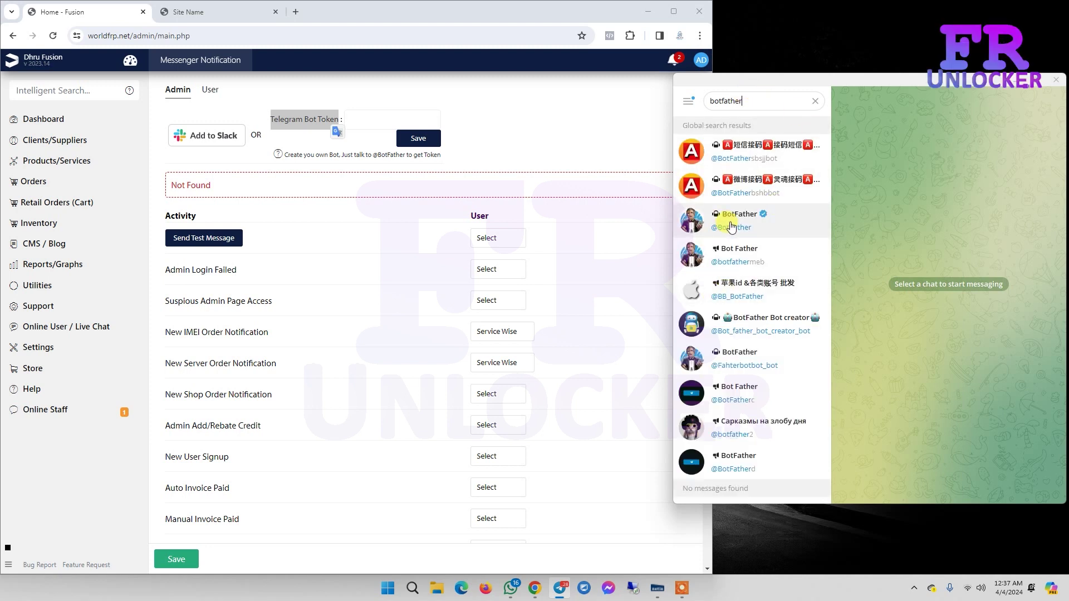
left_click(741, 225)
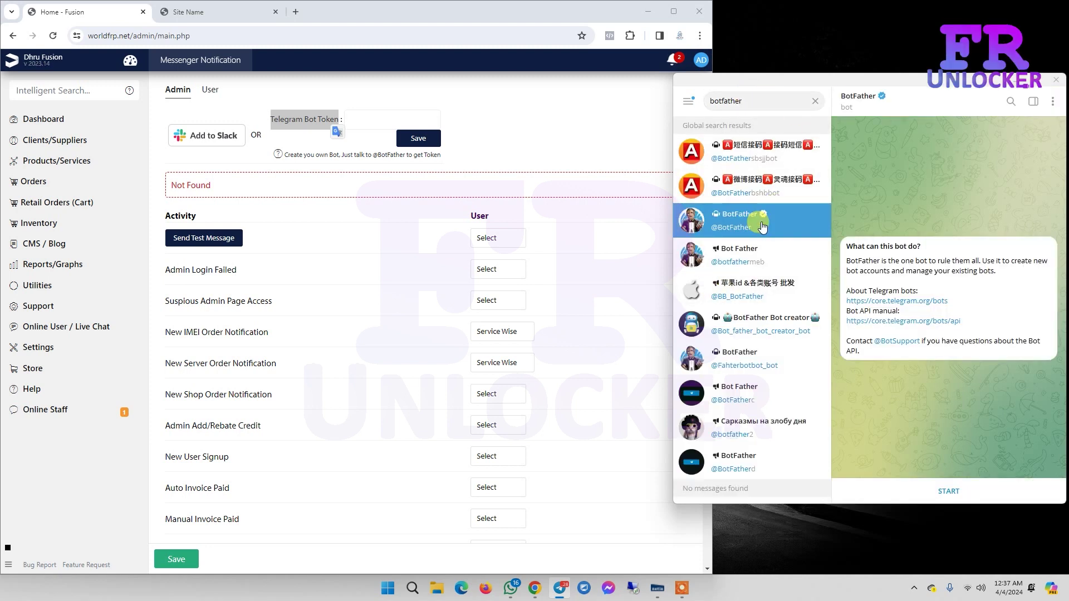
left_click(948, 491)
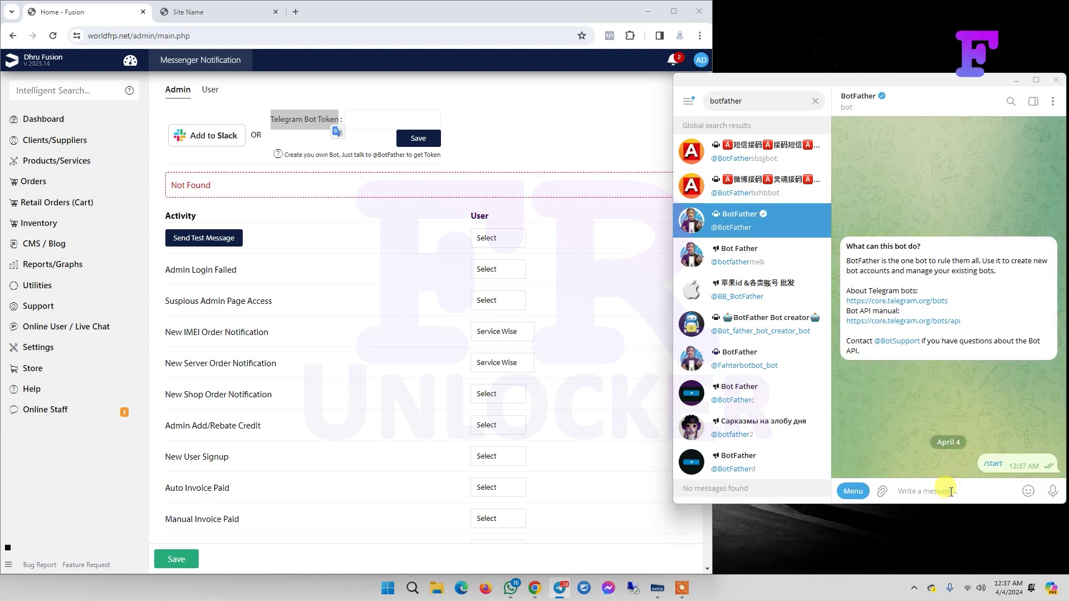
scroll(929, 261, "up", 1)
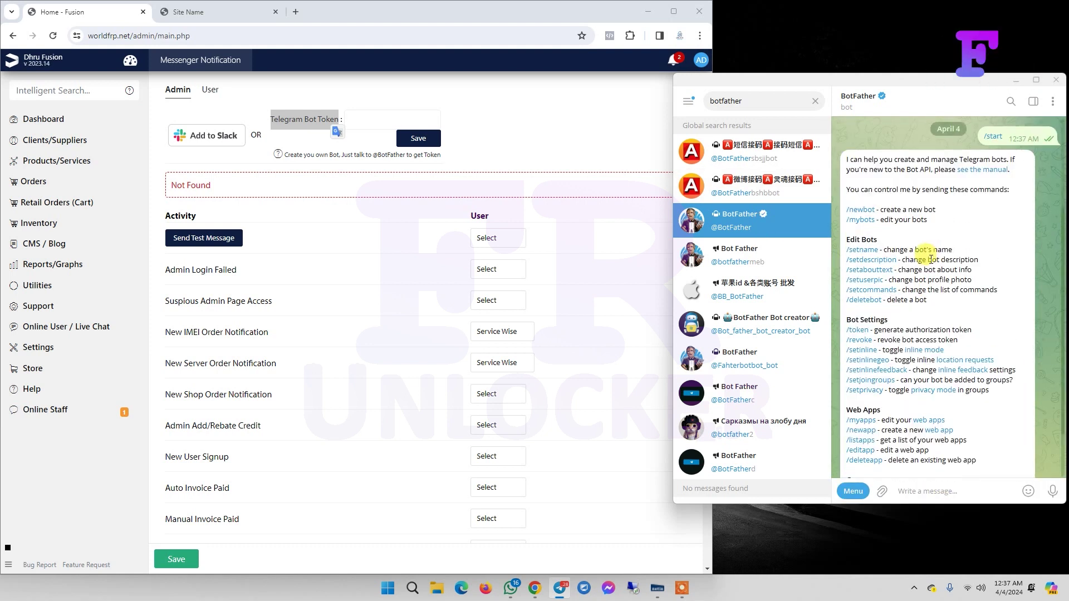
left_click(861, 211)
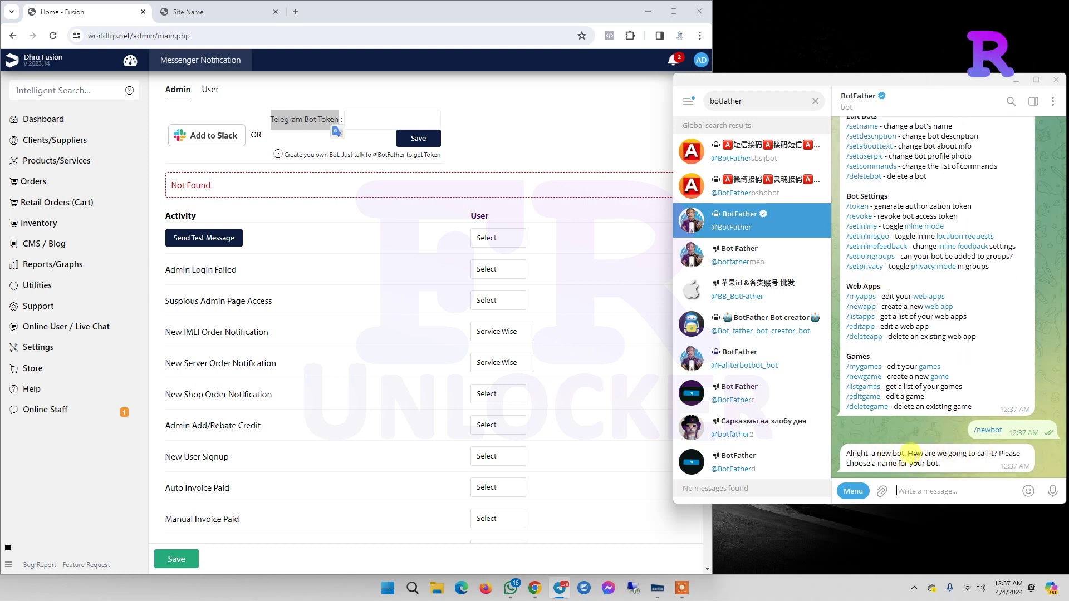
Step: Send 'WorldFRP Admin' as the new bot's name
left_click(939, 492)
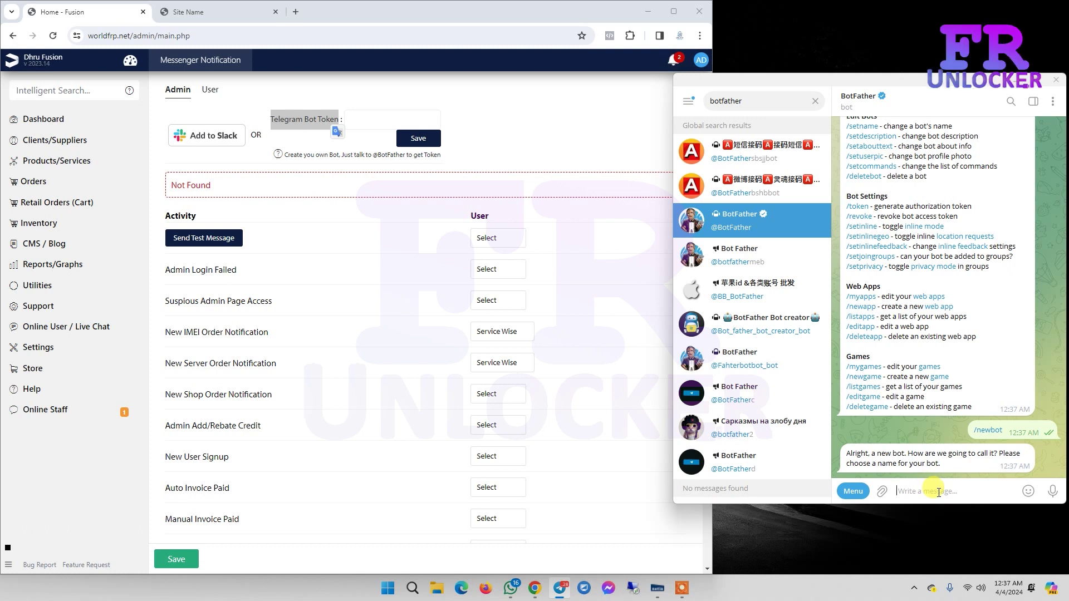
type("Wor")
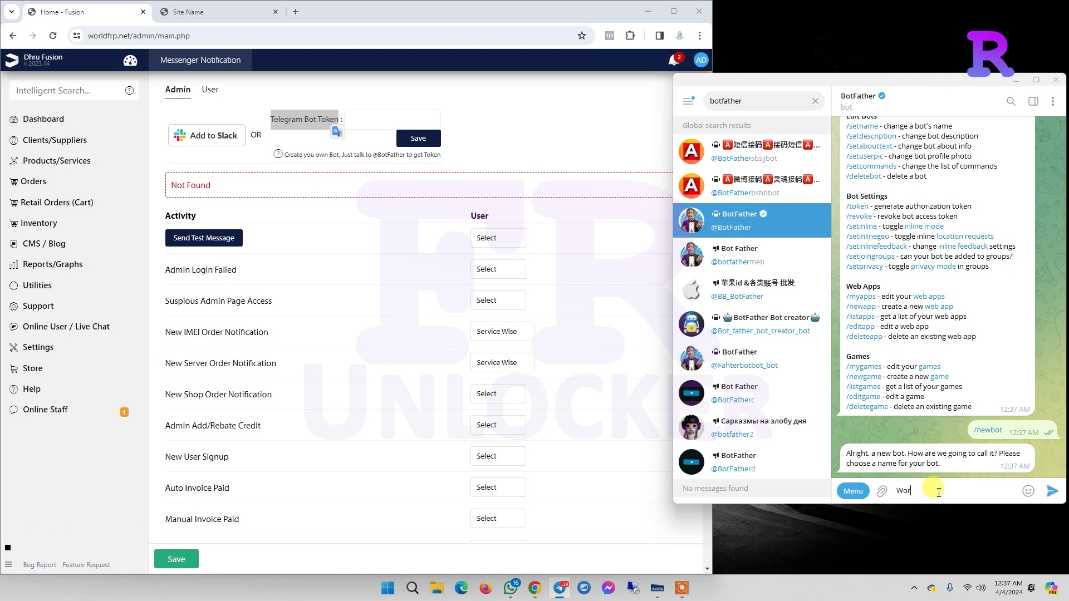
type("ldFRP")
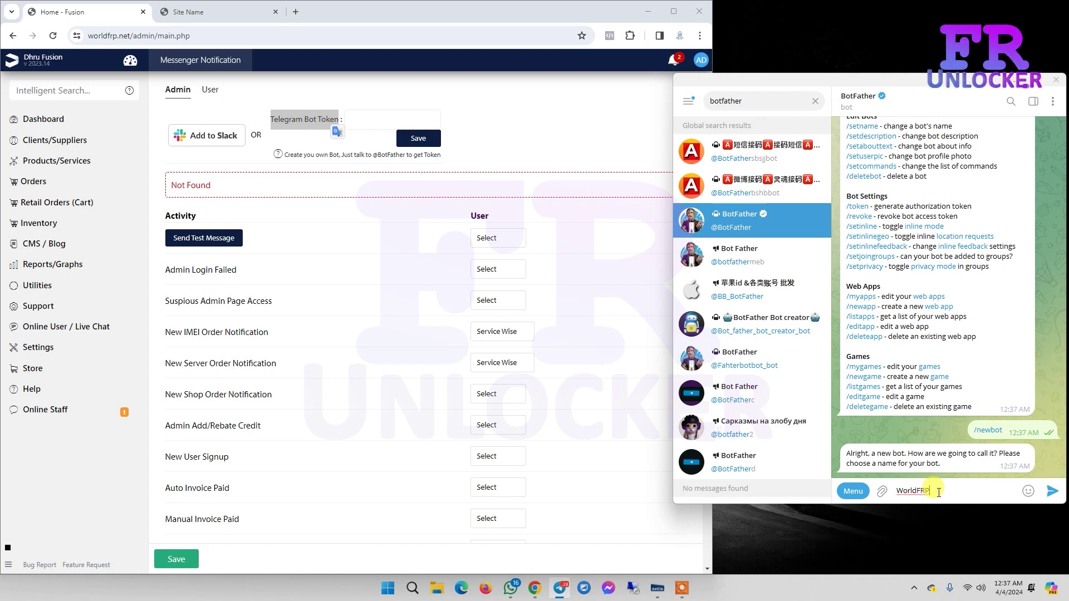
type("A")
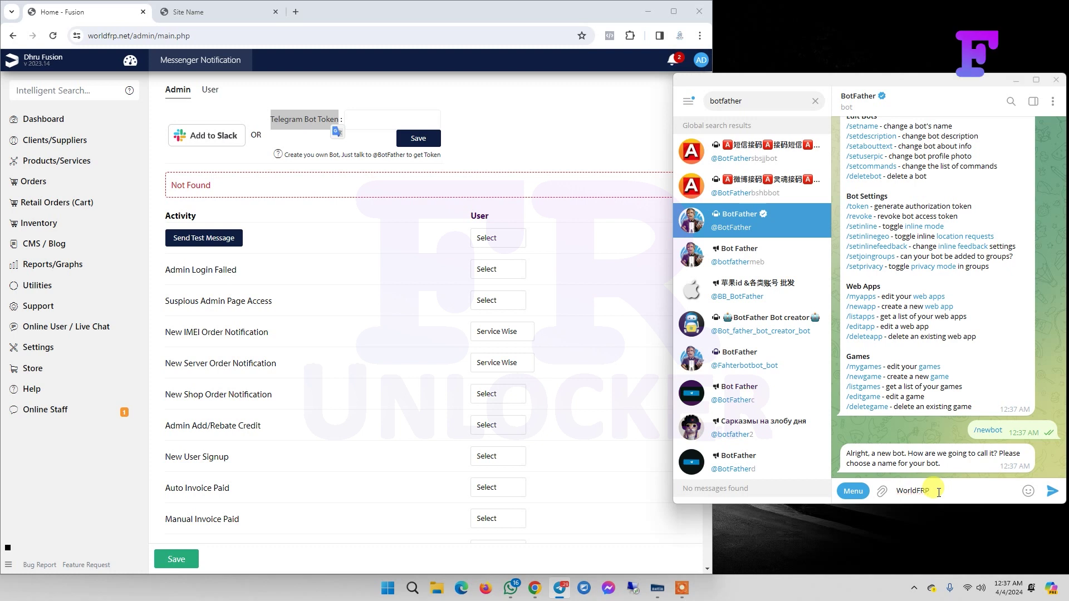
type("dmin")
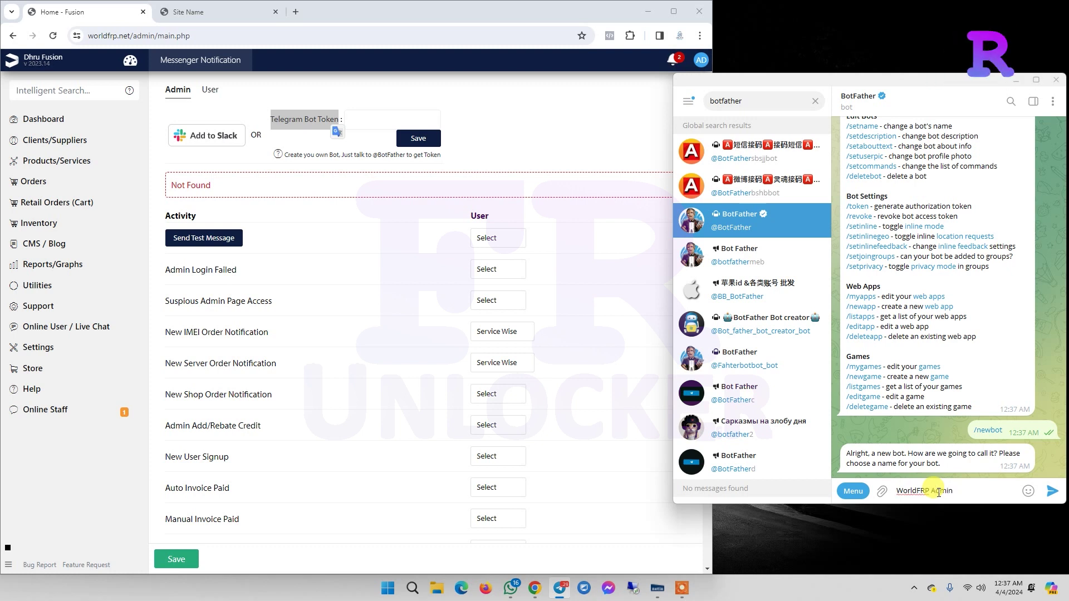
key("Return")
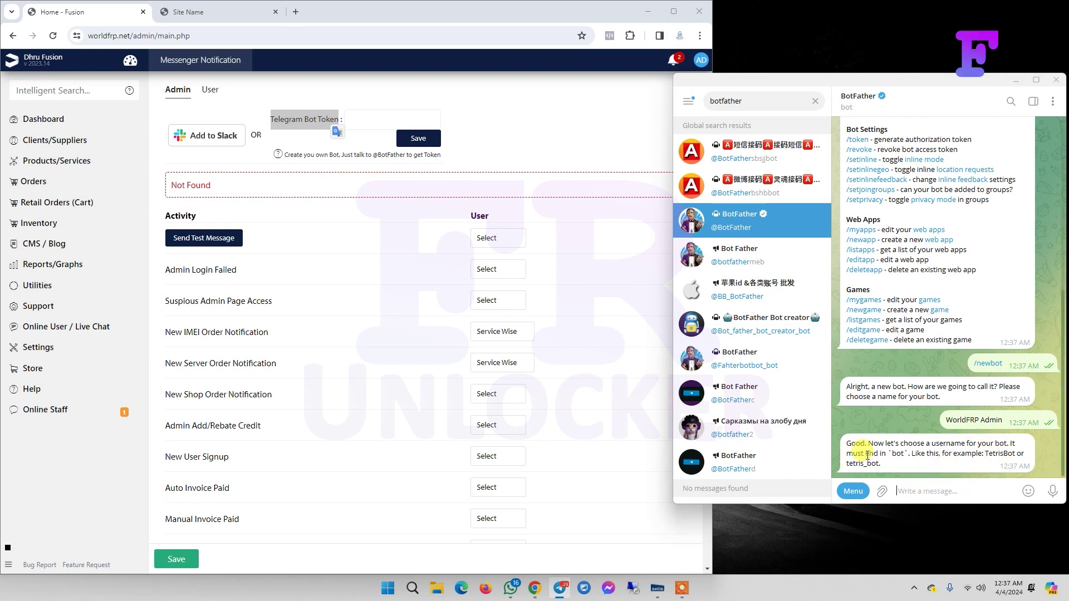
Step: Send 'worldfrpadmin_bot' as the bot username to receive its access token
left_click_drag(874, 455, 906, 455)
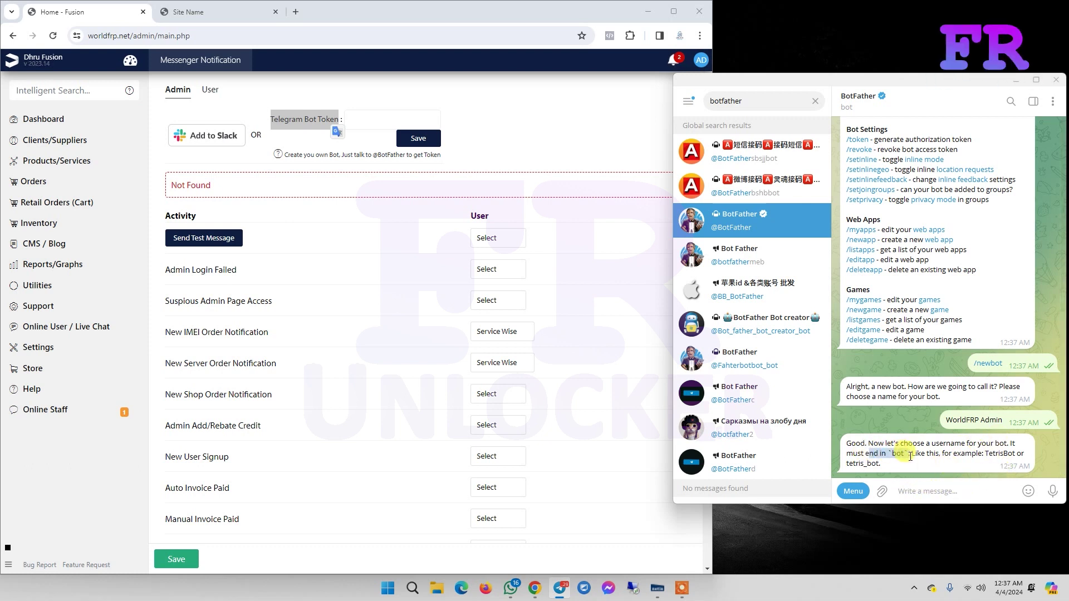
left_click(922, 493)
type("worldfrpad")
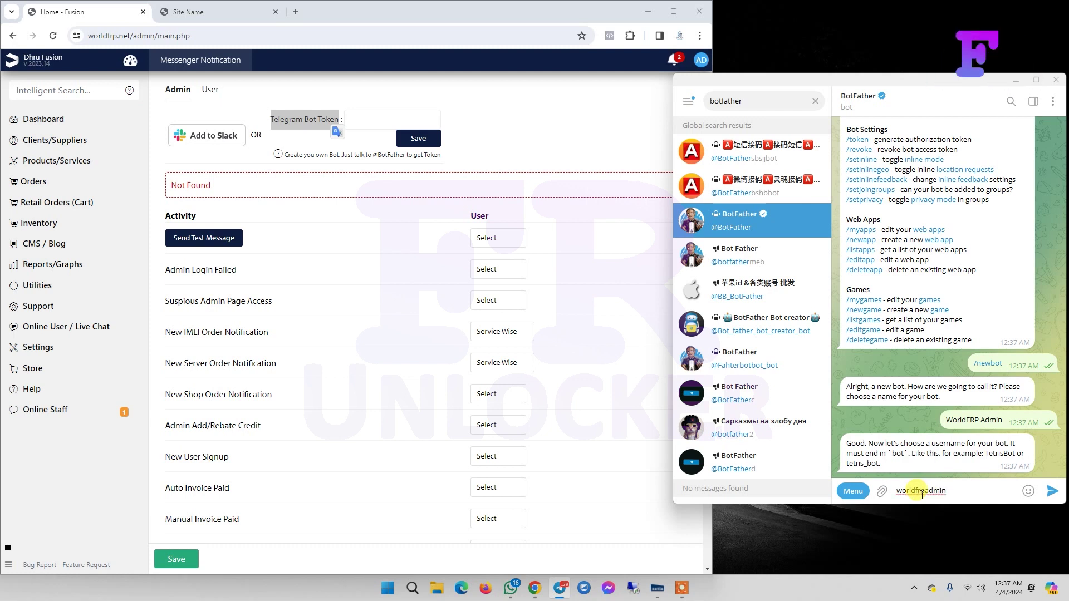
type("min_bot")
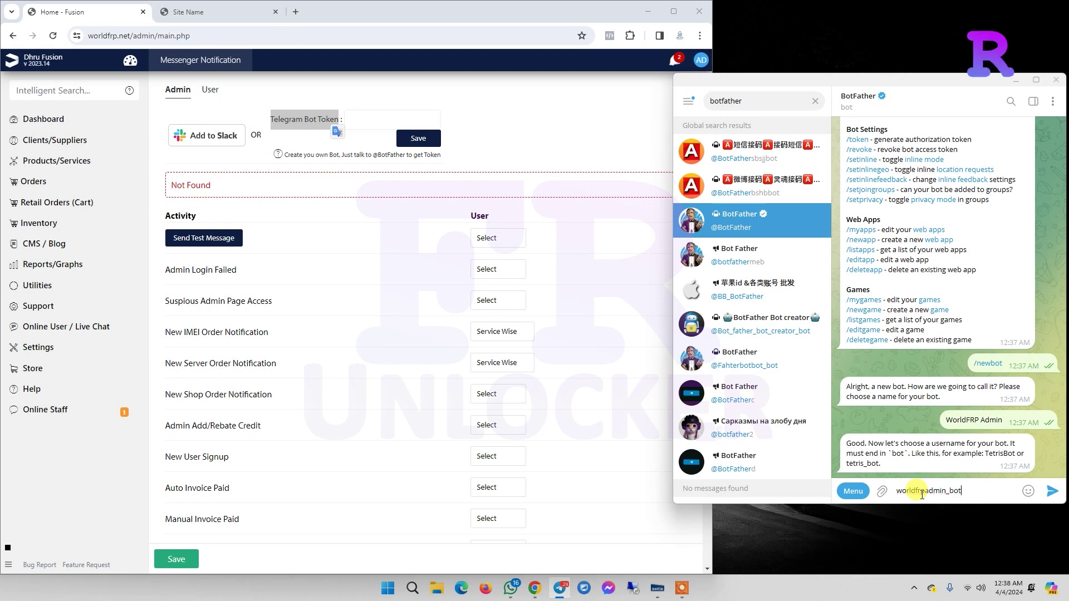
key("Return")
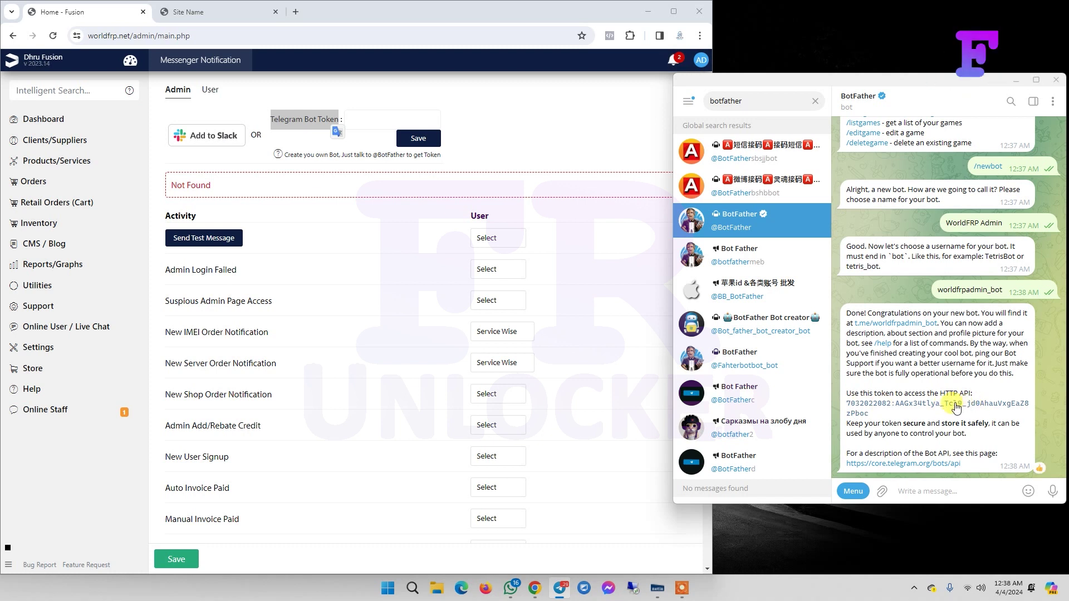
Step: Copy the worldfrpadmin_bot token from BotFather, paste it into Telegram Bot Token, and save
left_click(905, 408)
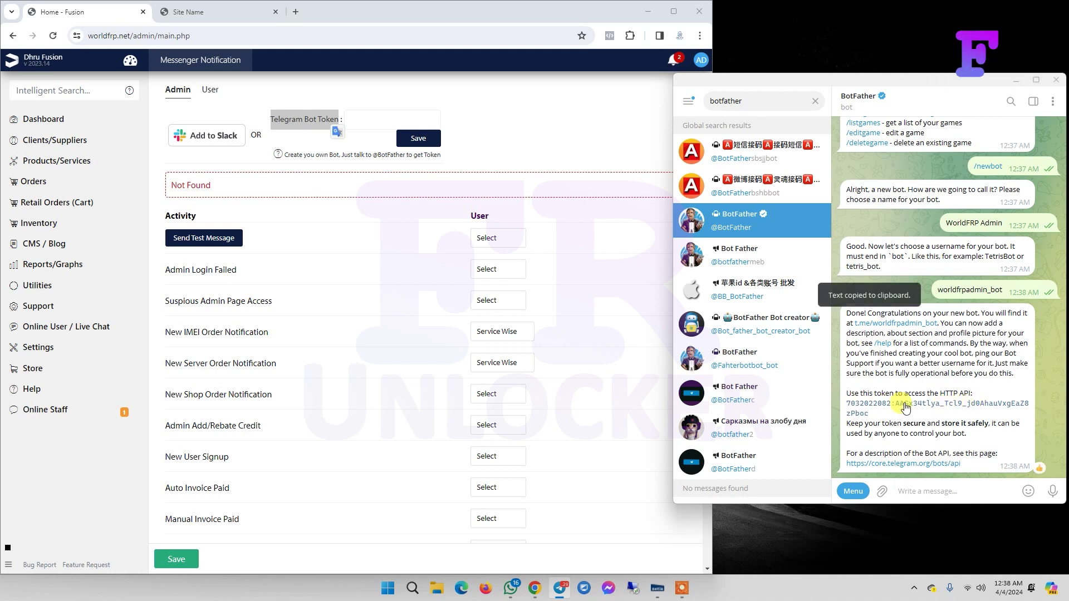
left_click(355, 118)
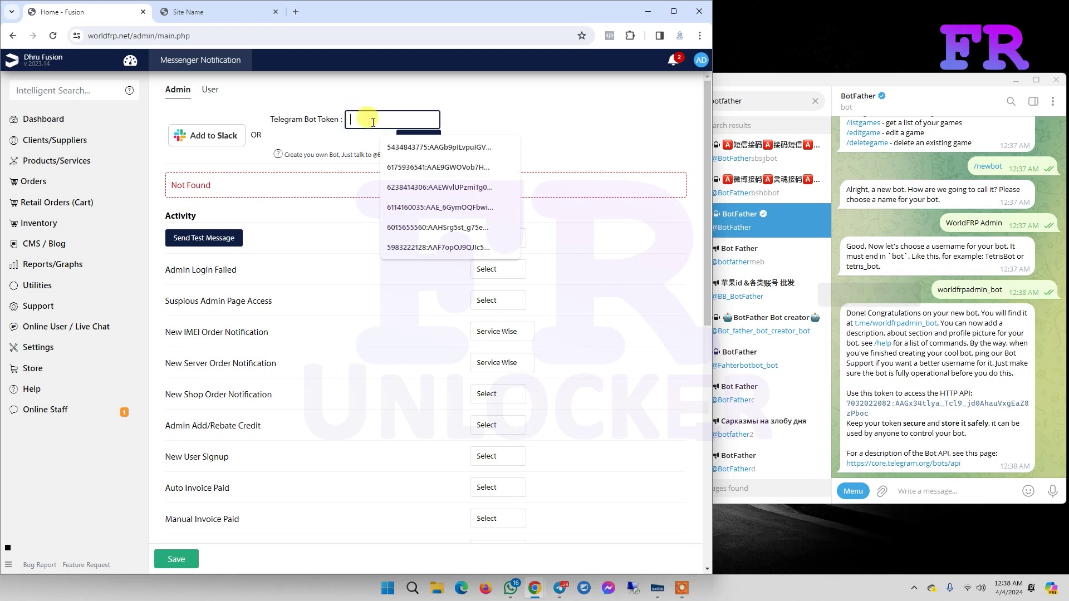
key("ctrl+v")
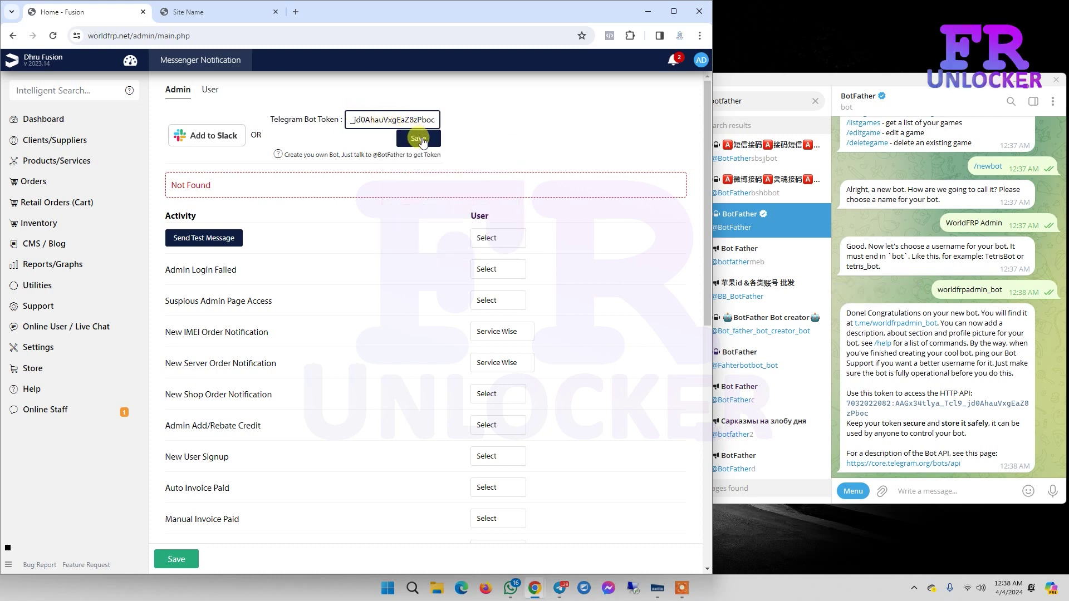
left_click(426, 141)
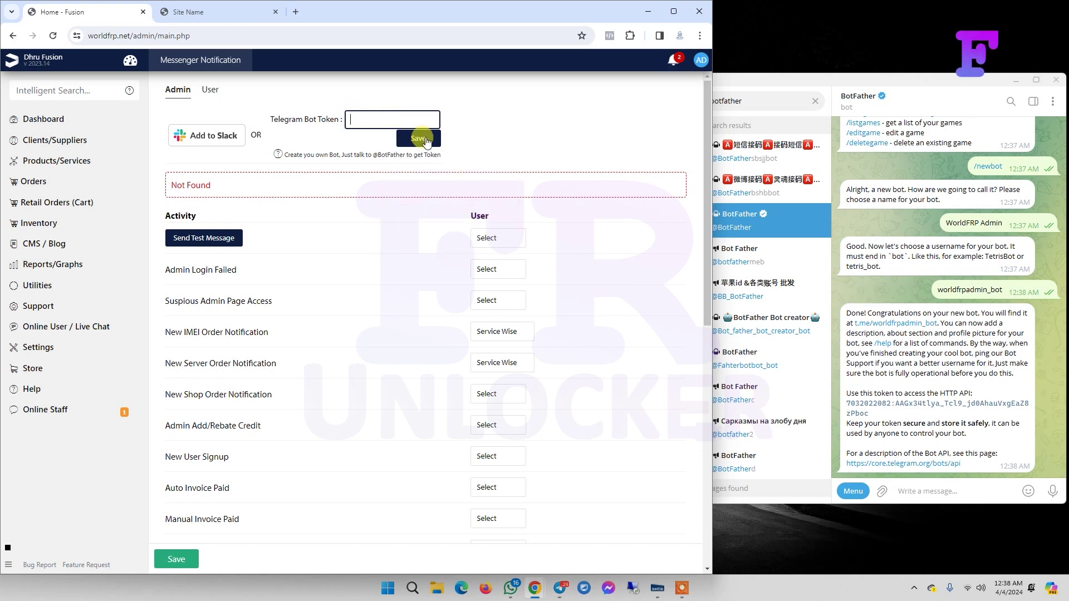
right_click(385, 116)
left_click(412, 226)
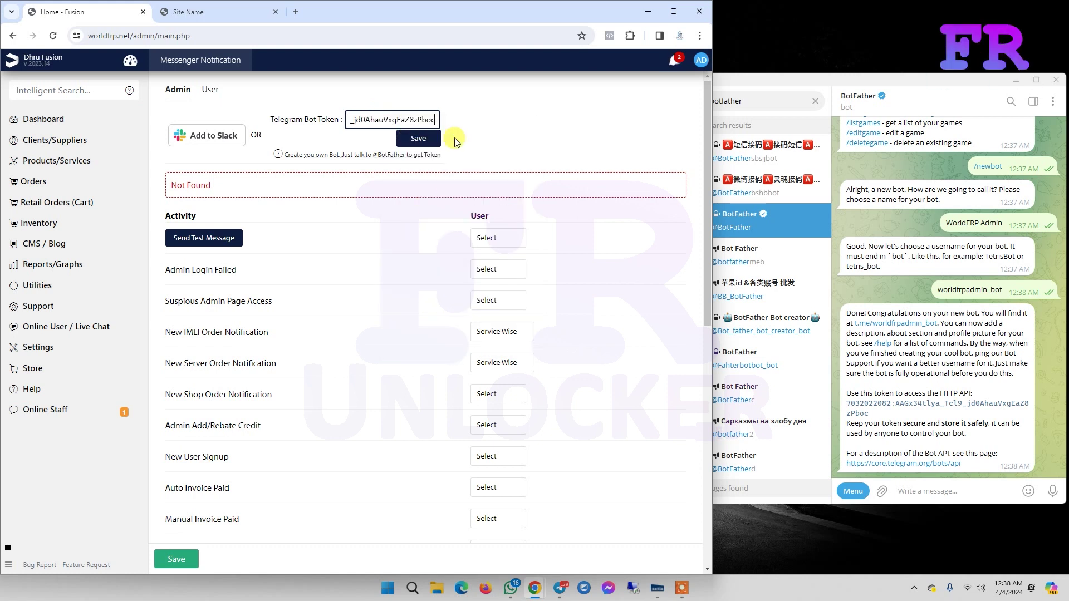
left_click(419, 141)
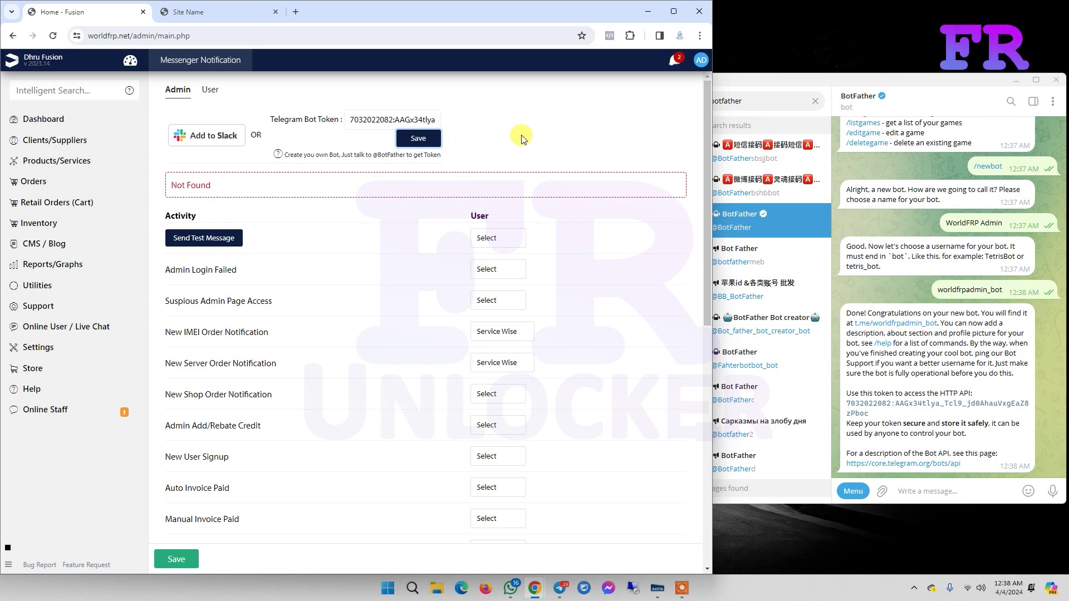
scroll(520, 136, "down", 3)
scroll(520, 136, "up", 3)
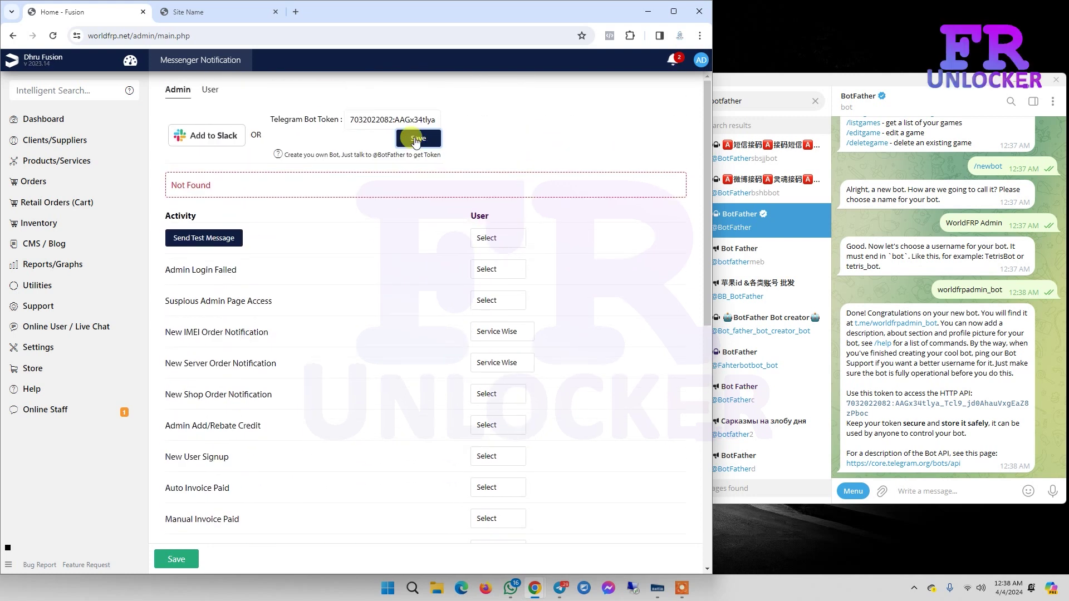
left_click(415, 140)
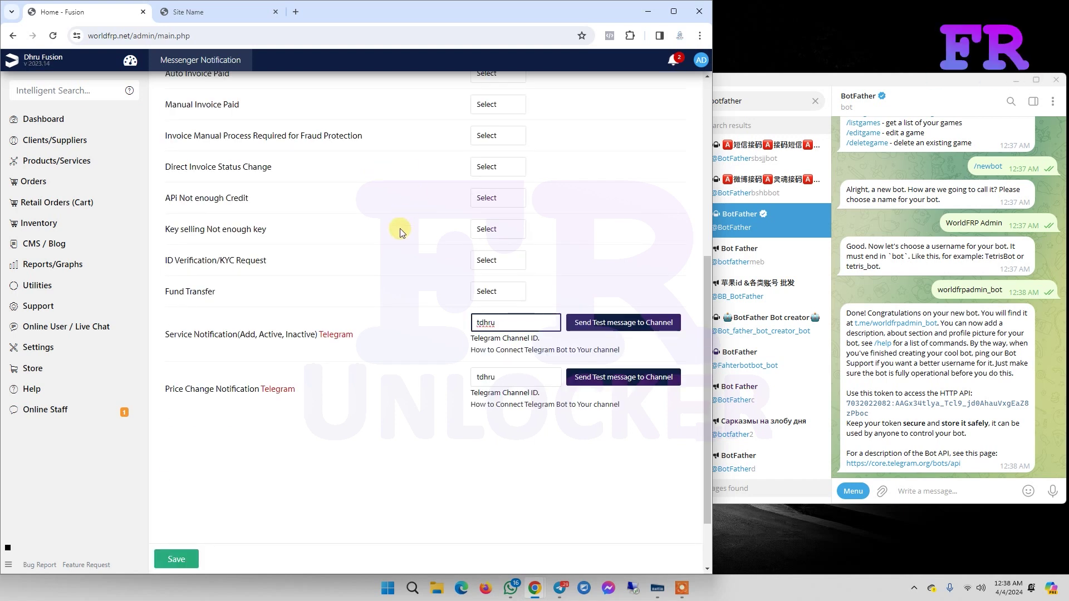
scroll(398, 228, "up", 5)
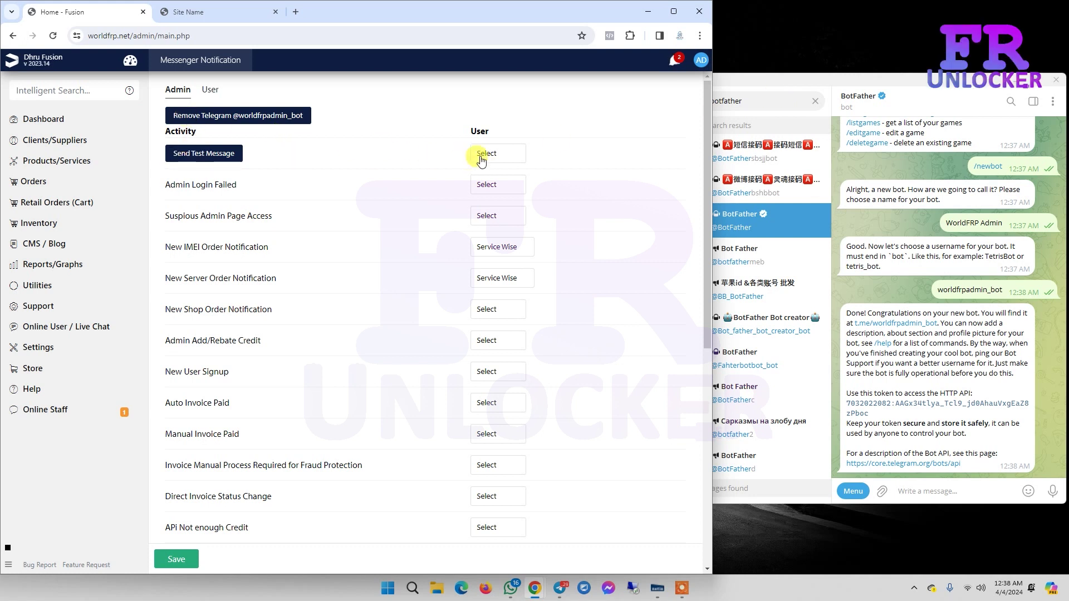
left_click(503, 158)
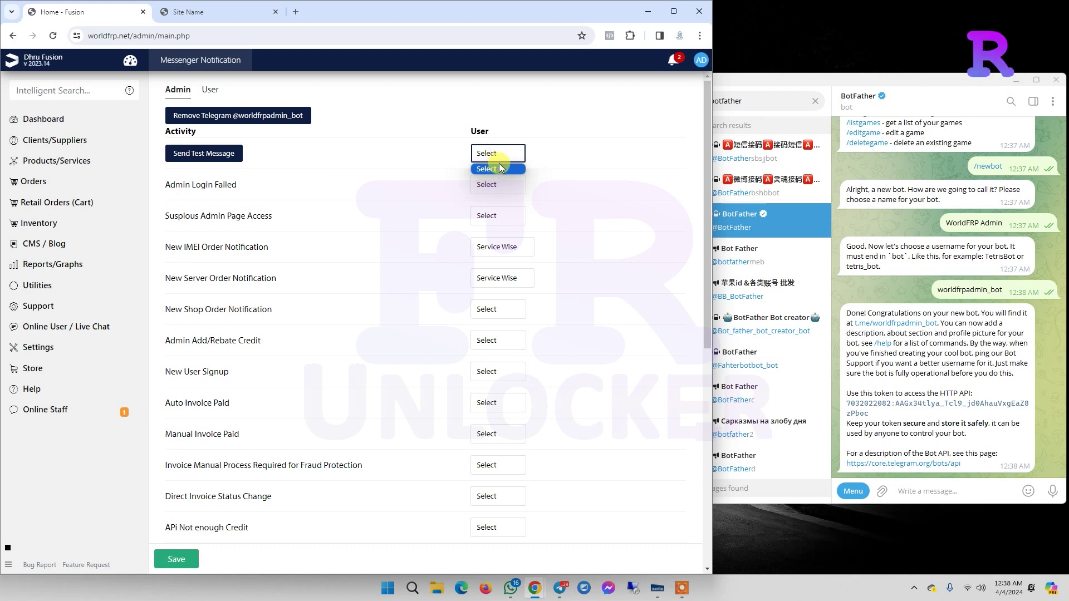
left_click(756, 104)
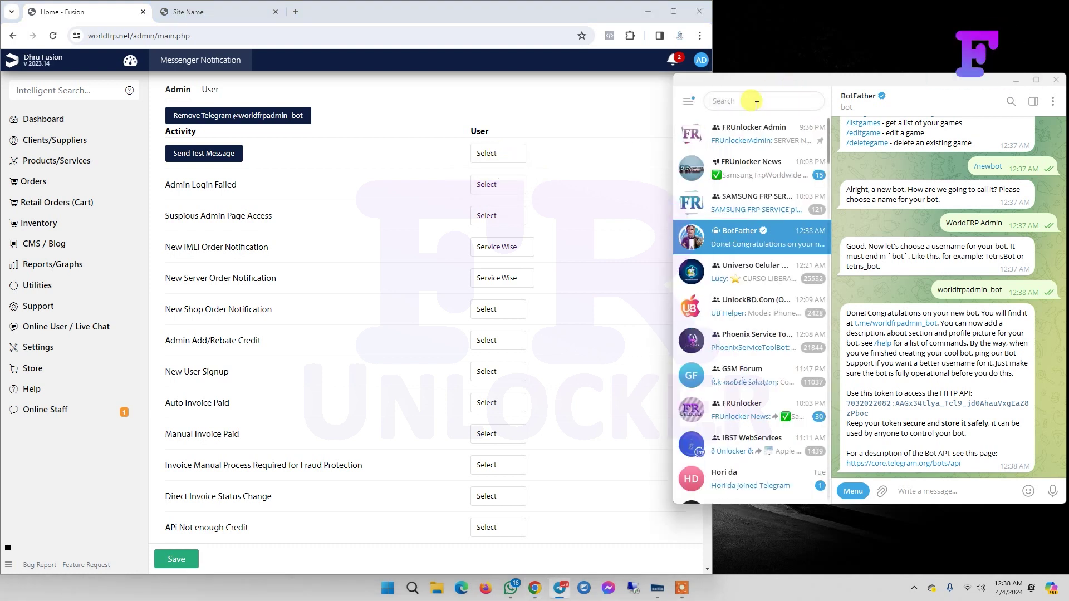
Step: Search 'worldfrp', open the WorldFRP Admin bot chat and start it
type("qo")
key("BackSpace")
key("BackSpace")
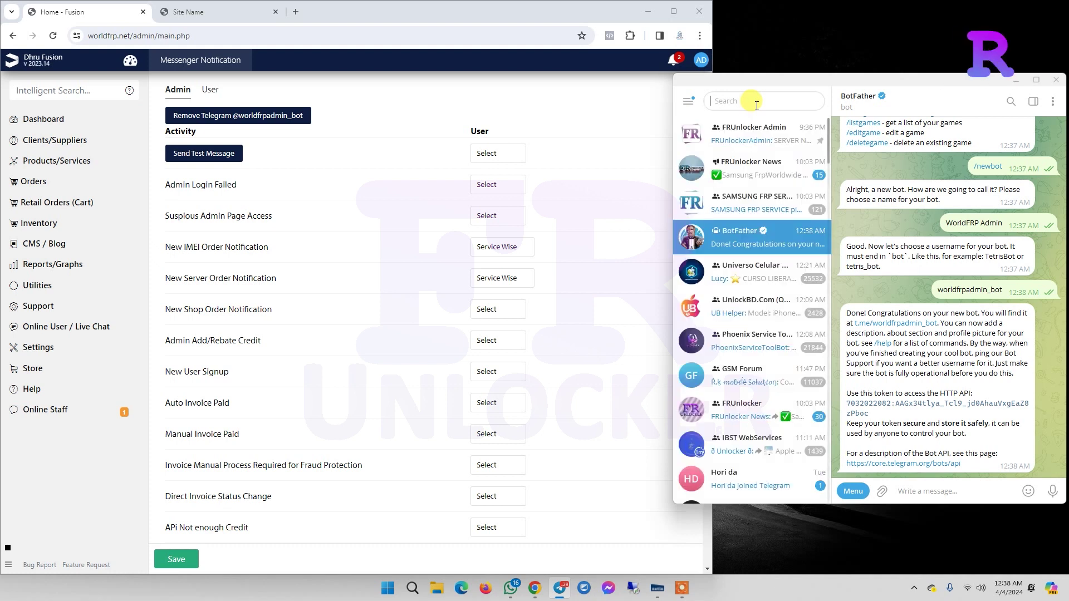
type("wordl")
key("BackSpace")
key("BackSpace")
type("l")
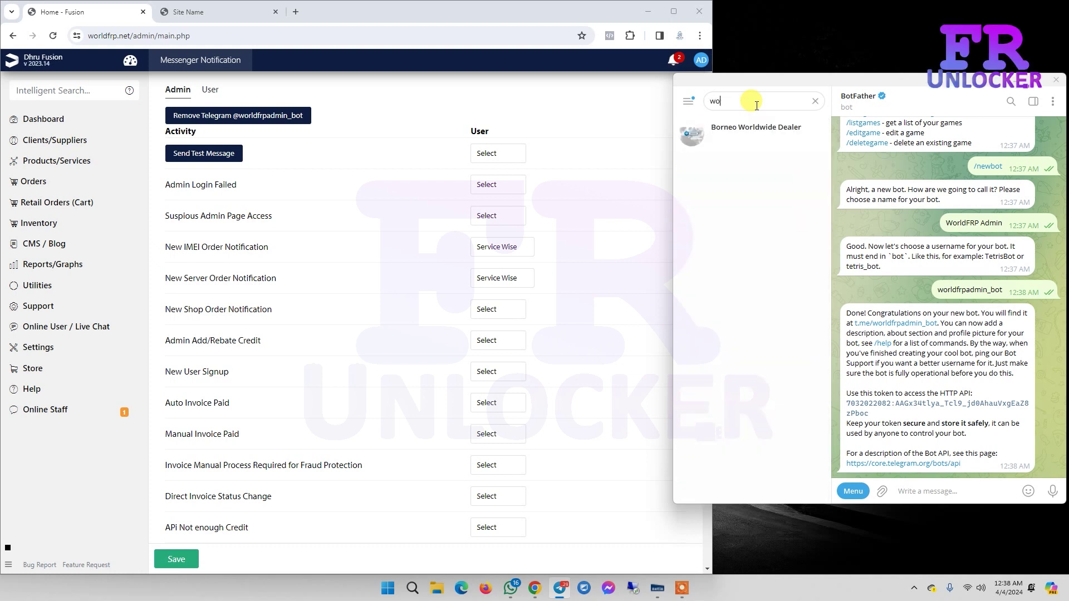
key("BackSpace")
key("BackSpace")
type("wor")
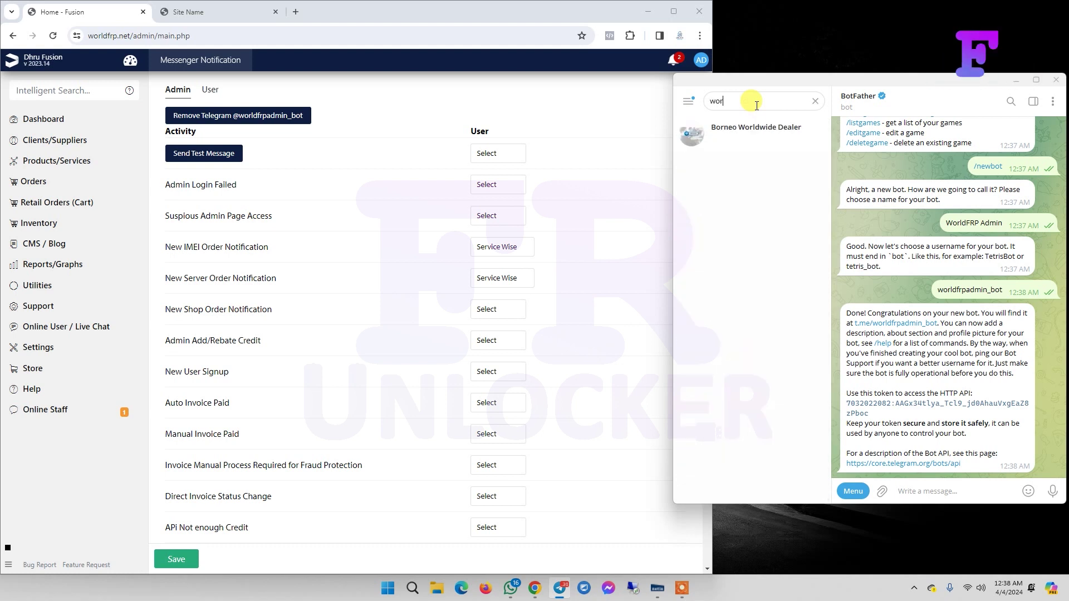
type("ldfrp")
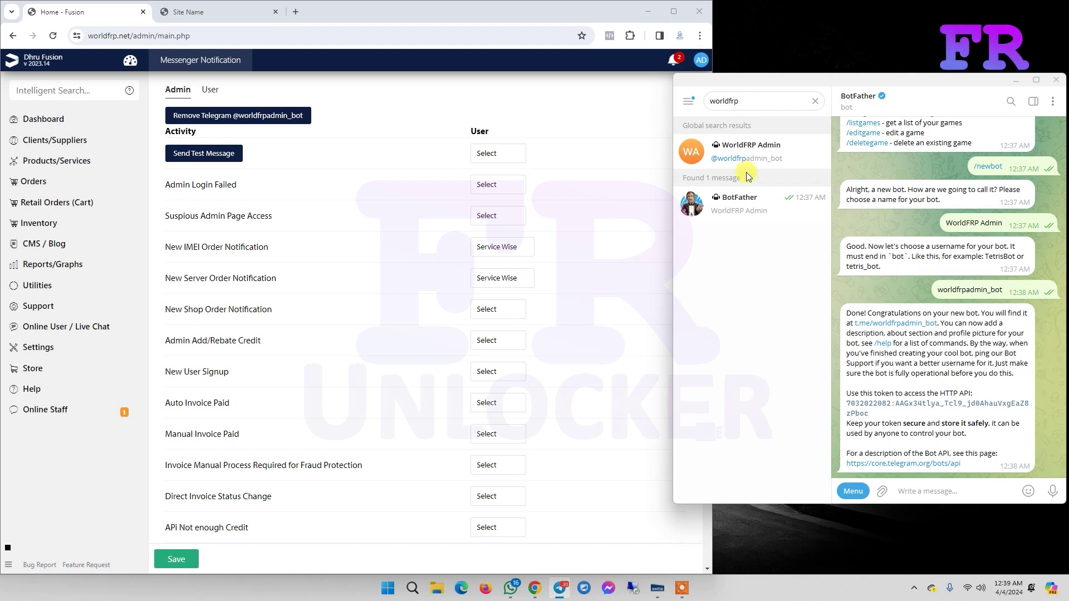
left_click(794, 162)
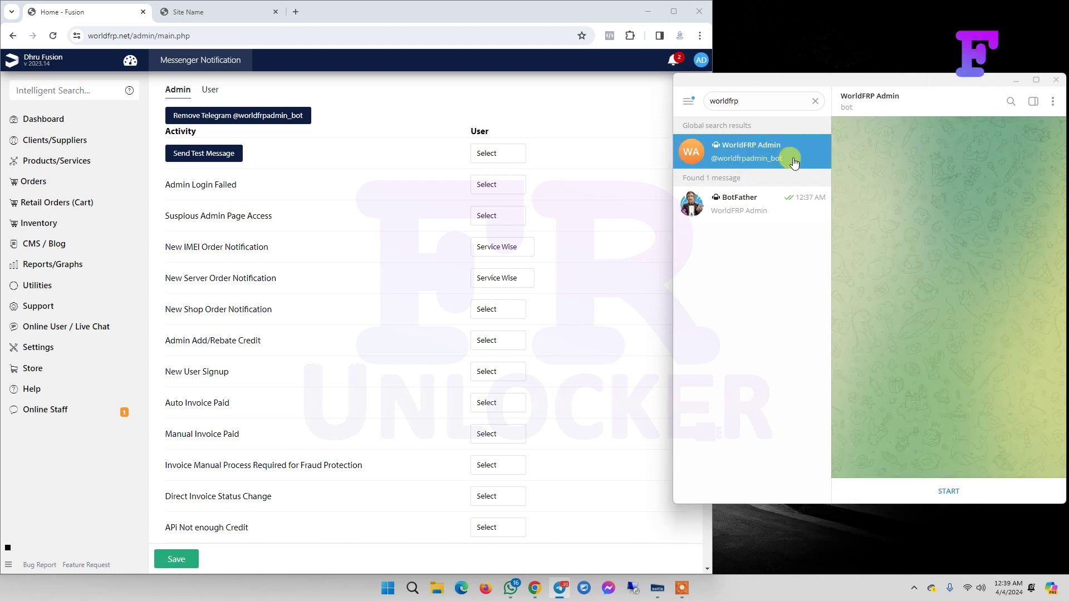
left_click(948, 490)
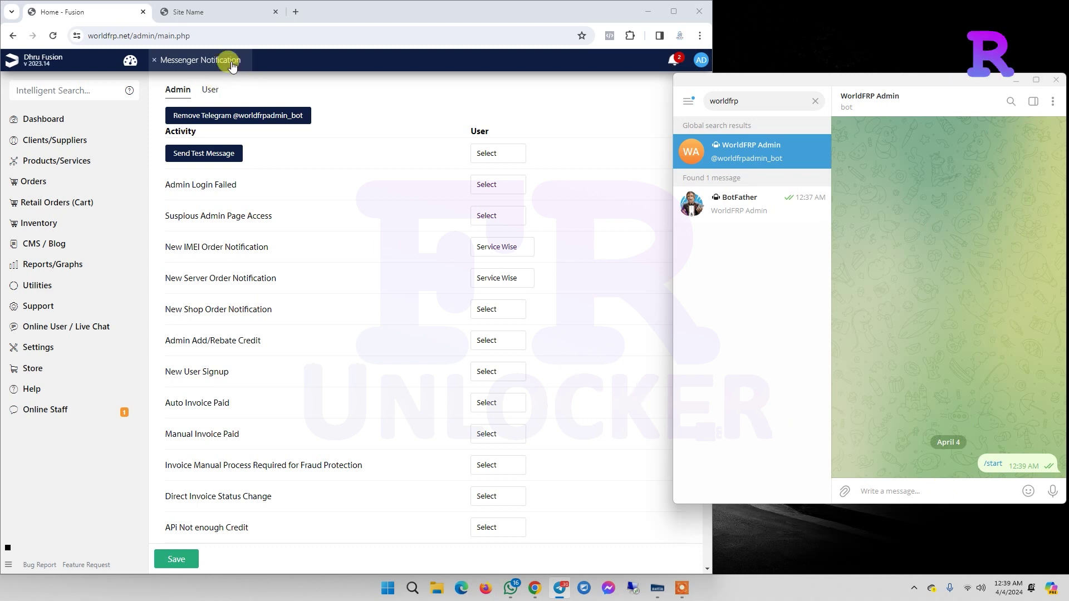
Step: Reload, pick Unlocker Support as test recipient, send a test message, and confirm it in Telegram
left_click(233, 60)
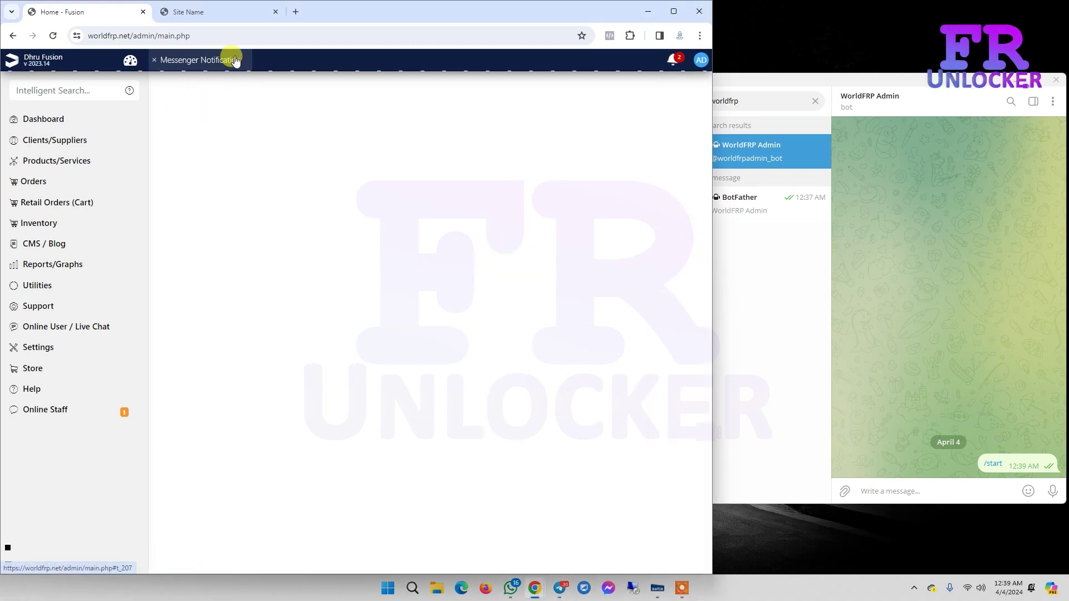
scroll(345, 161, "up", 6)
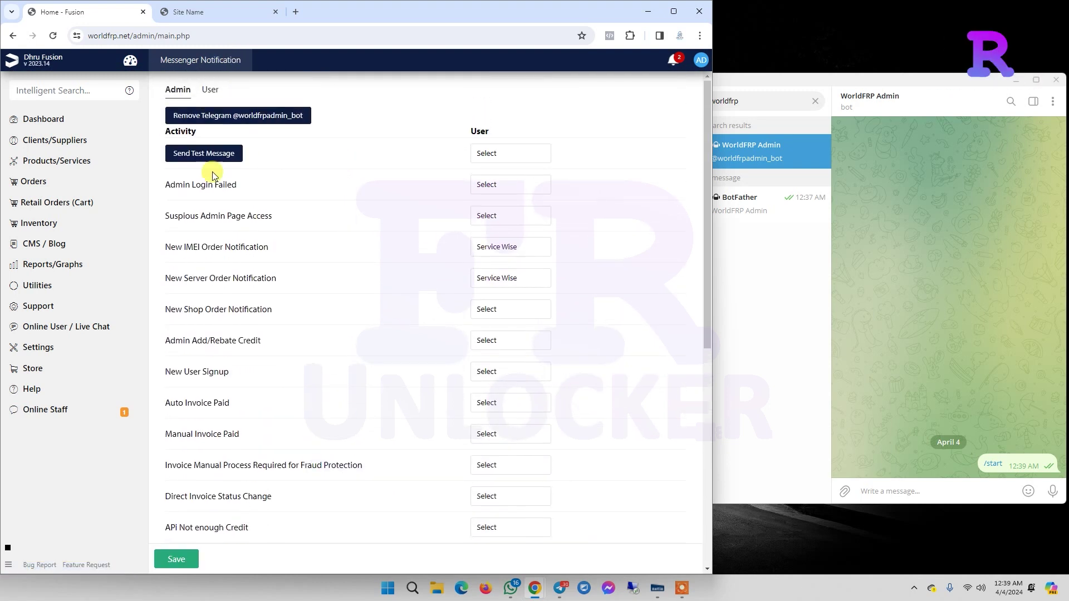
left_click(506, 155)
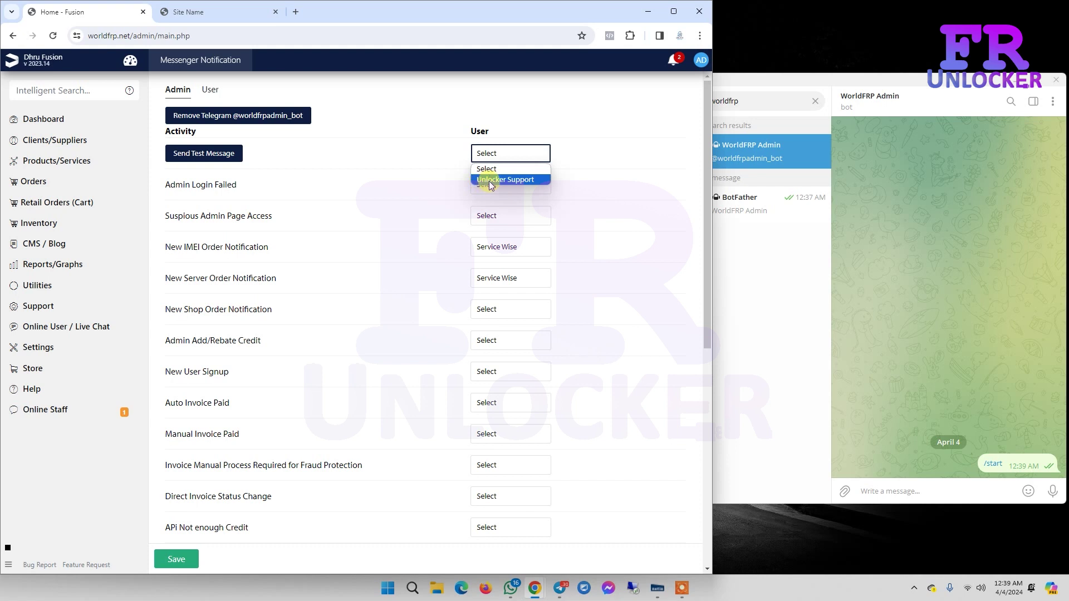
left_click(517, 180)
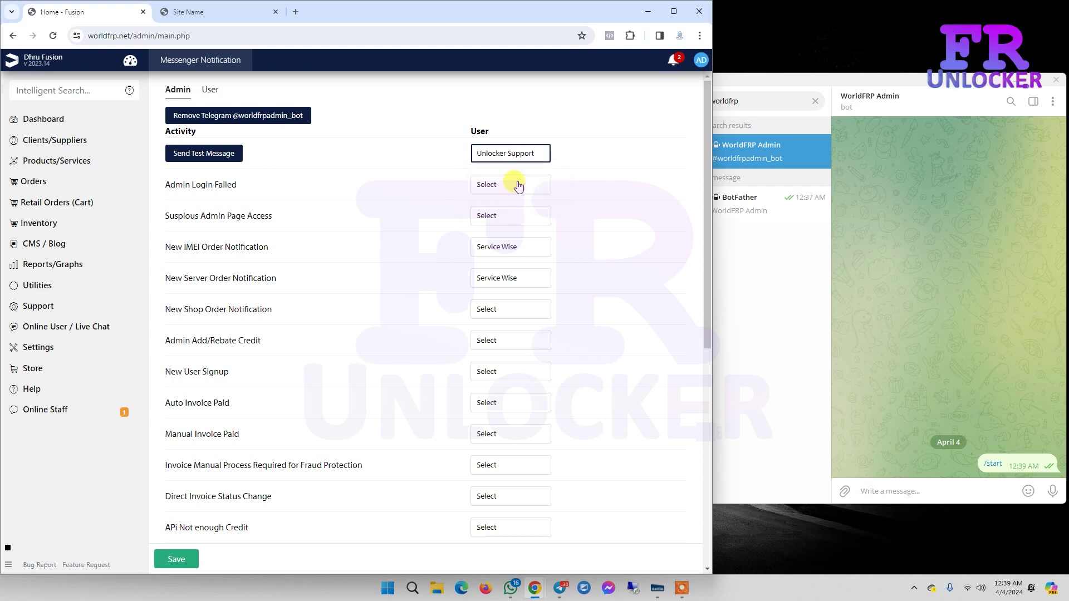
left_click(209, 158)
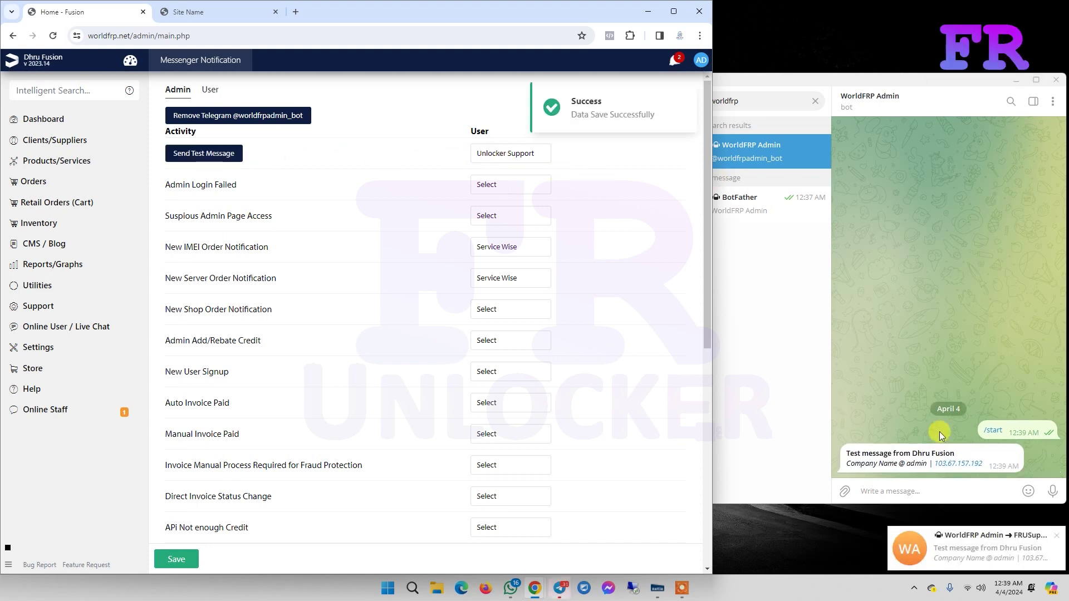
left_click(985, 463)
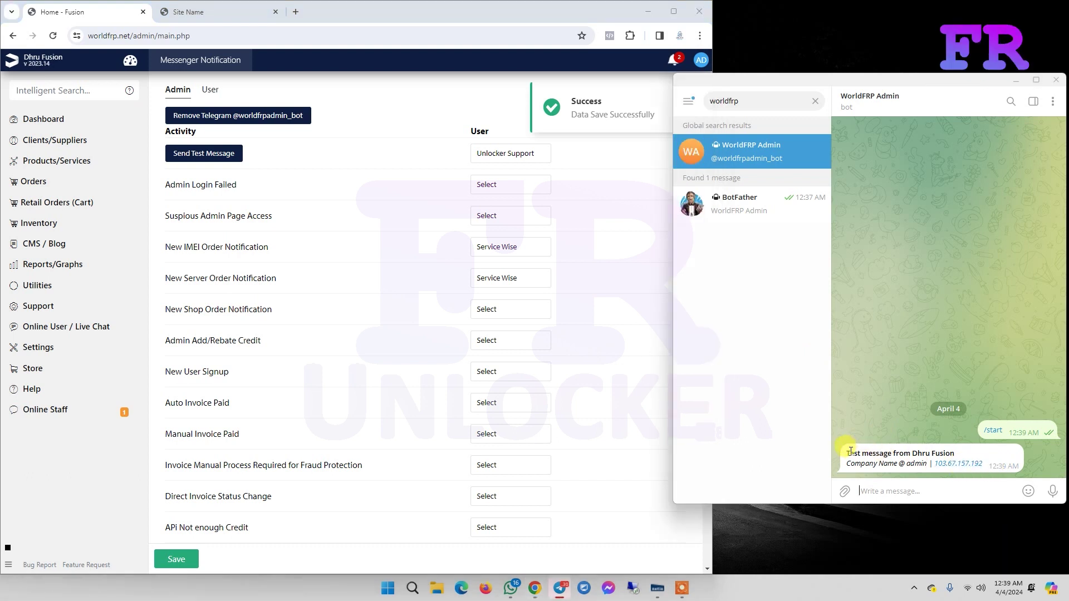
left_click_drag(988, 464, 846, 452)
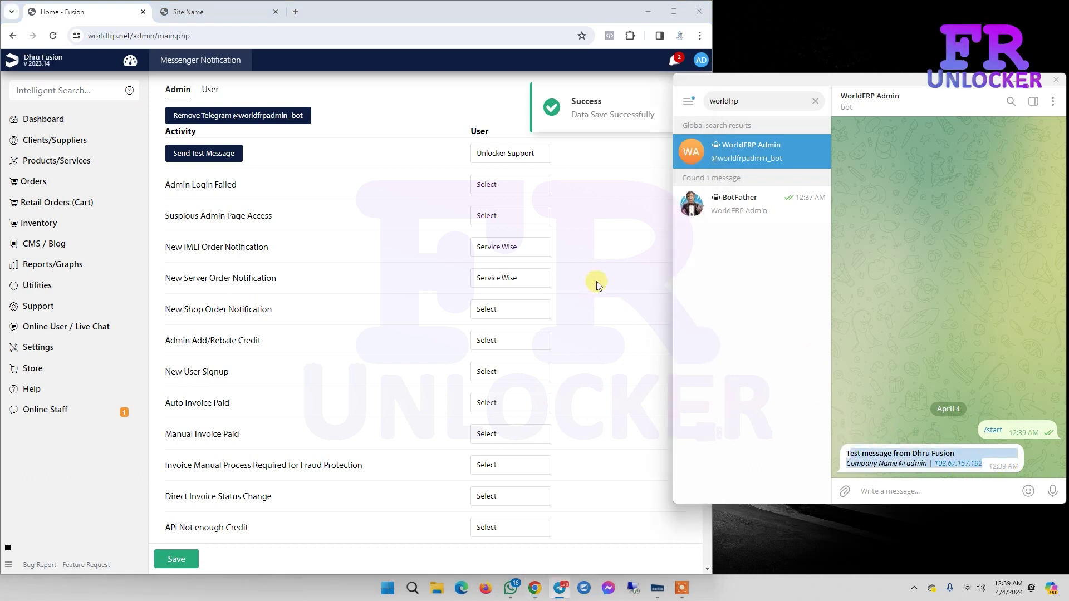
Step: Assign Unlocker Support to the admin notifications from Admin Login Failed through Manual Invoice Paid
left_click(612, 261)
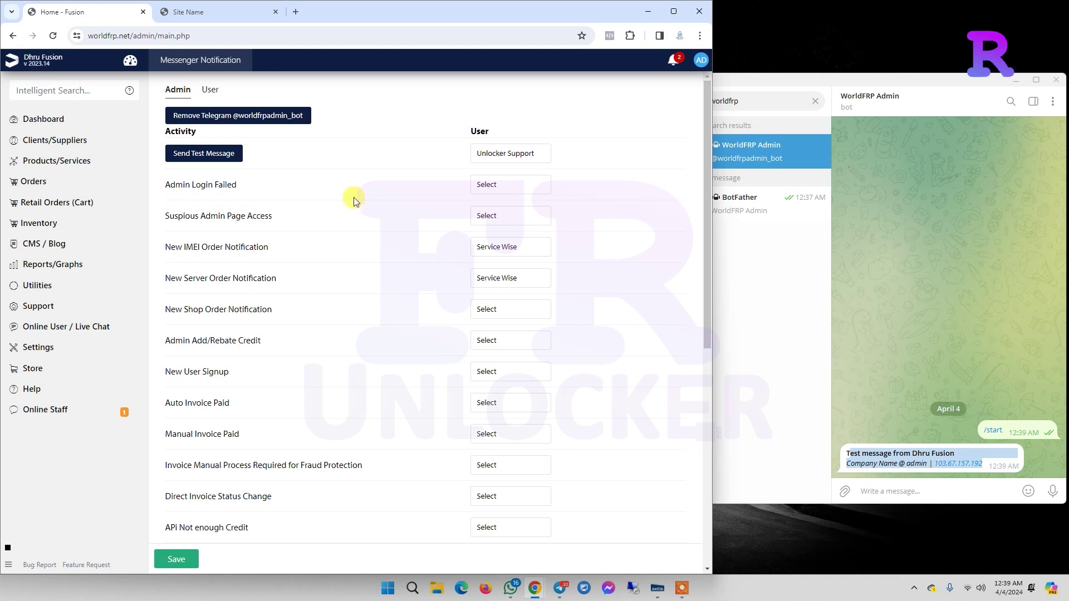
left_click(529, 191)
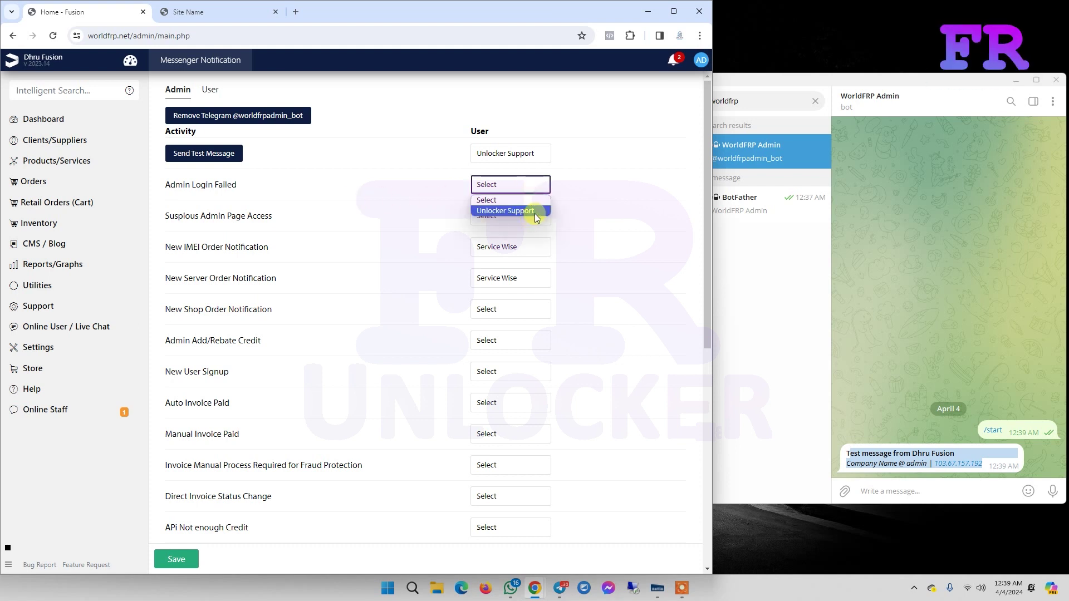
left_click(535, 211)
left_click(529, 216)
left_click(534, 241)
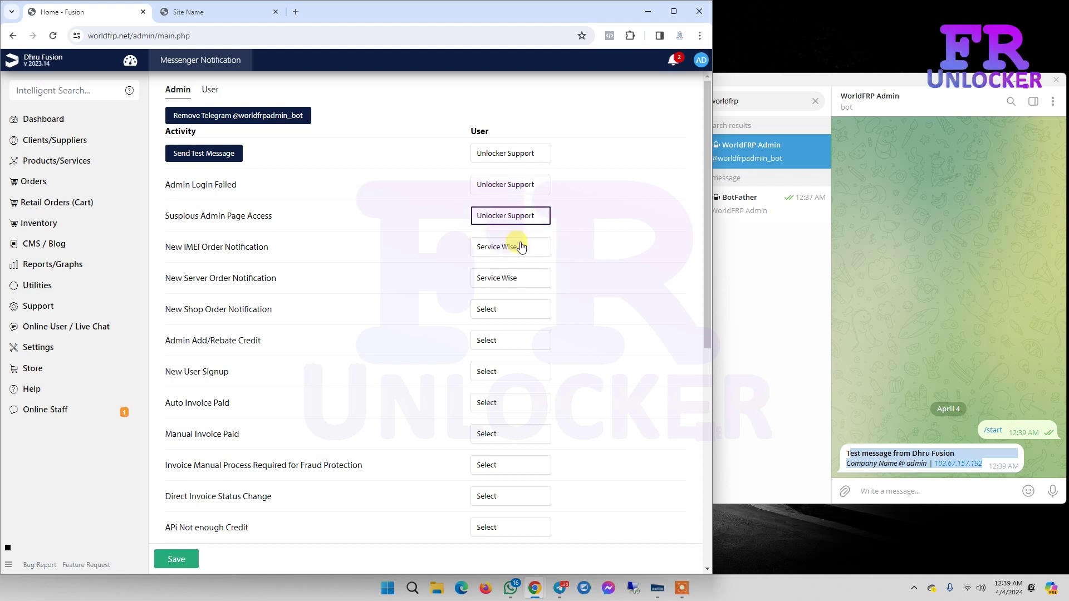
left_click(515, 248)
left_click(514, 272)
left_click(509, 276)
left_click(506, 290)
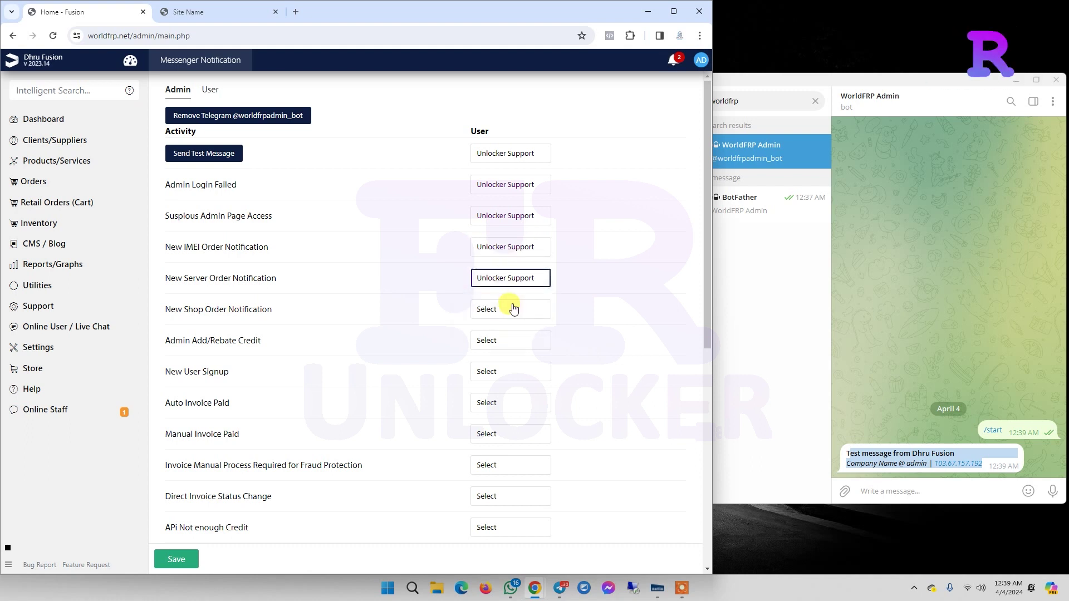
left_click(509, 308)
left_click(503, 336)
left_click(504, 340)
left_click(504, 367)
left_click(504, 371)
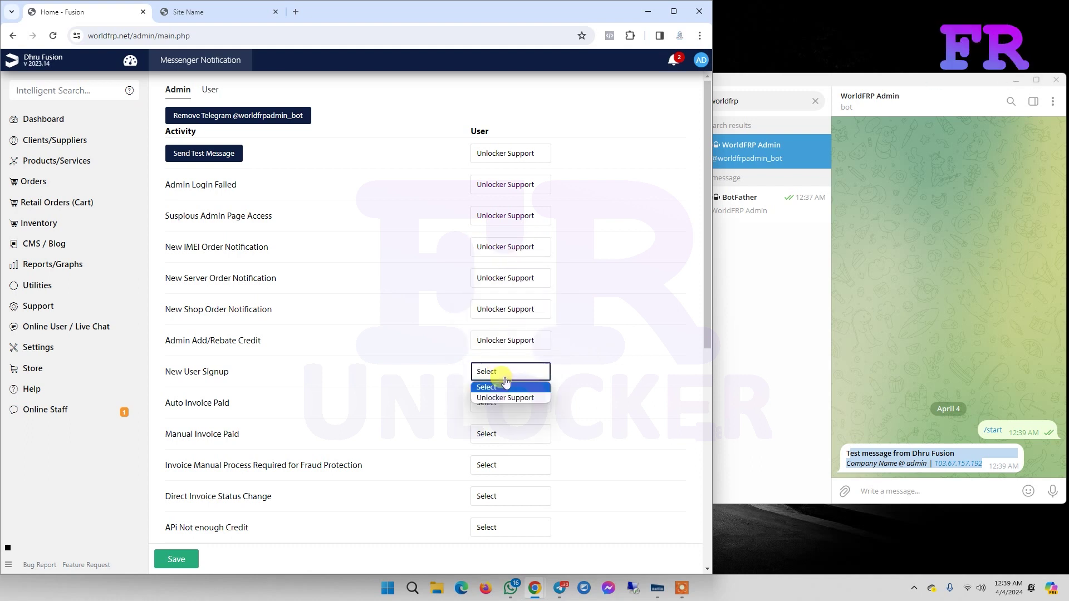
left_click(503, 398)
left_click(505, 405)
left_click(505, 429)
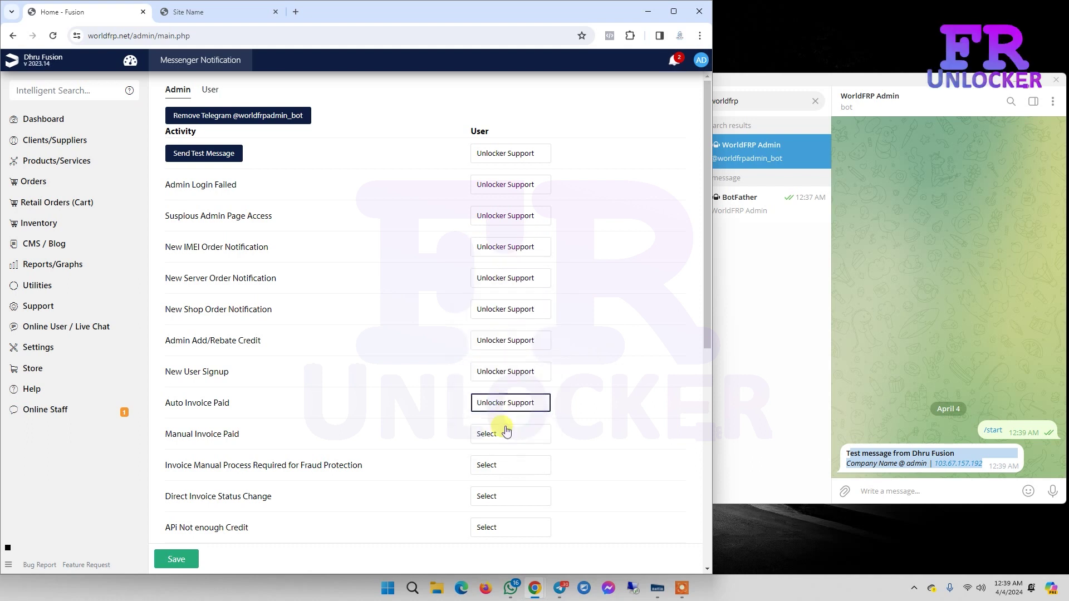
left_click(504, 434)
left_click(504, 460)
Step: Assign Unlocker Support to the remaining rows through Fund Transfer and save the settings
scroll(592, 326, "down", 3)
left_click(526, 299)
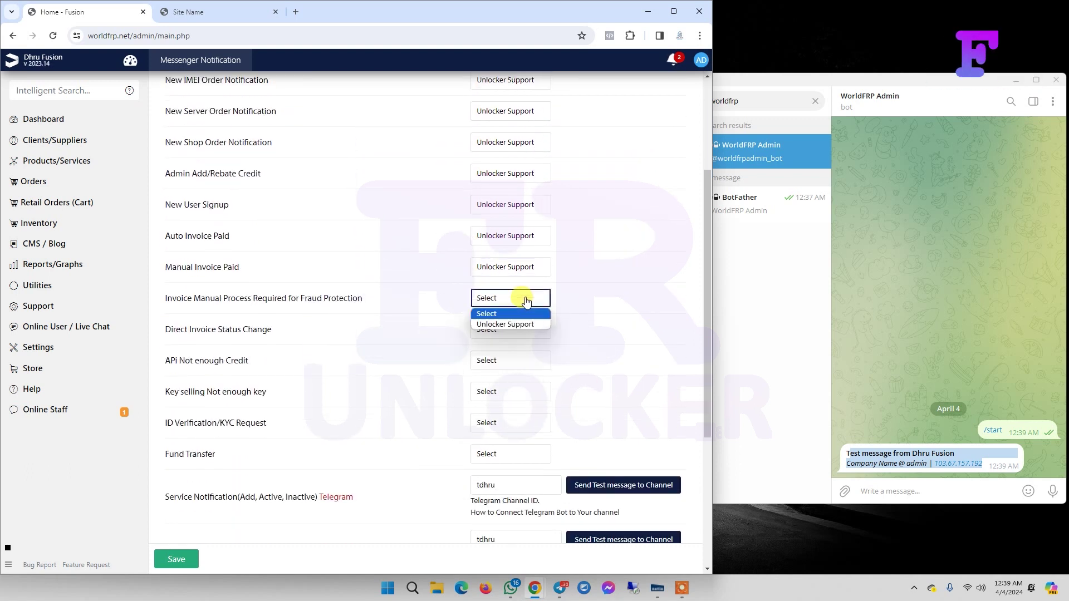
left_click(505, 325)
left_click(509, 330)
left_click(512, 356)
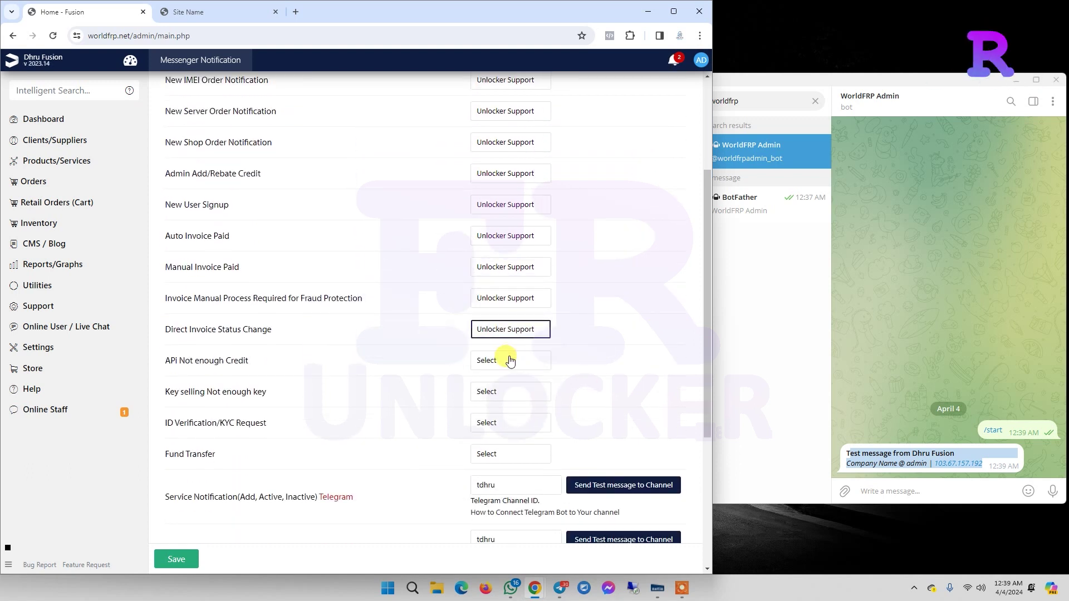
left_click(508, 360)
left_click(513, 385)
left_click(508, 393)
left_click(509, 419)
left_click(507, 425)
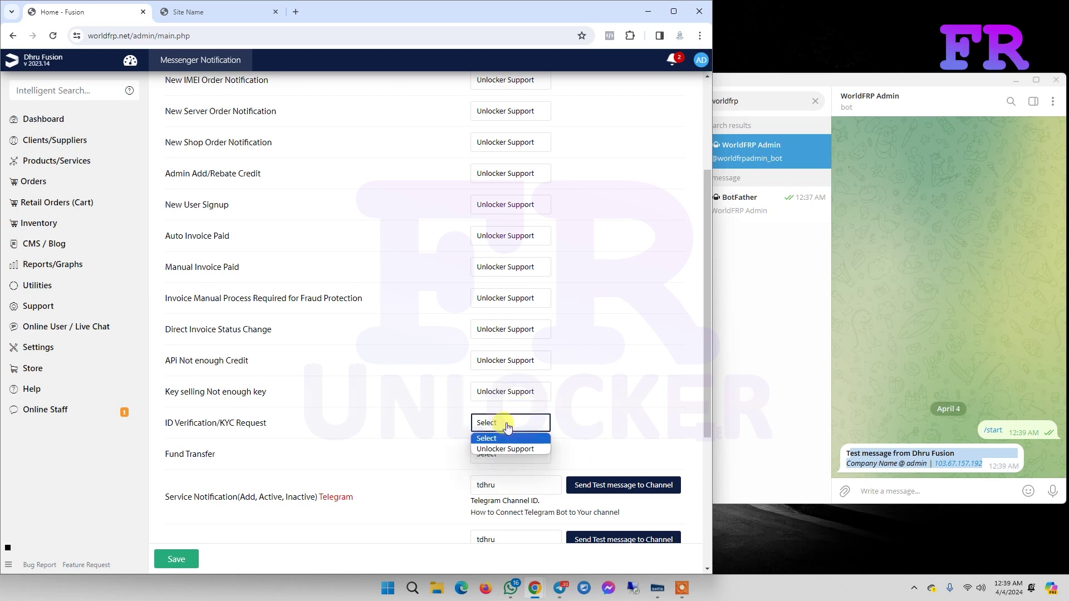
left_click(506, 443)
scroll(500, 384, "down", 1)
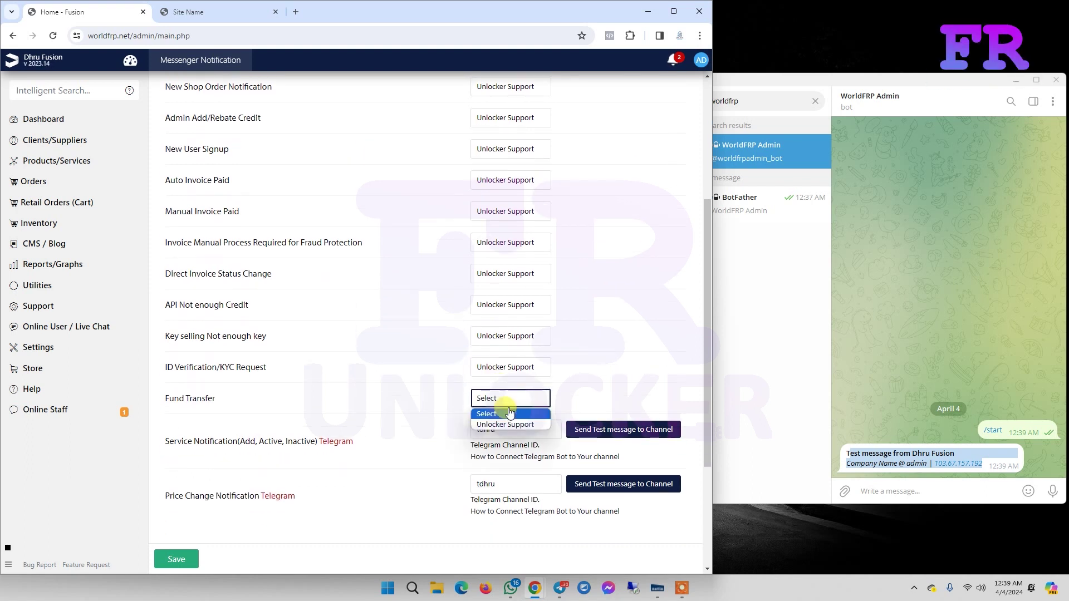
left_click(507, 424)
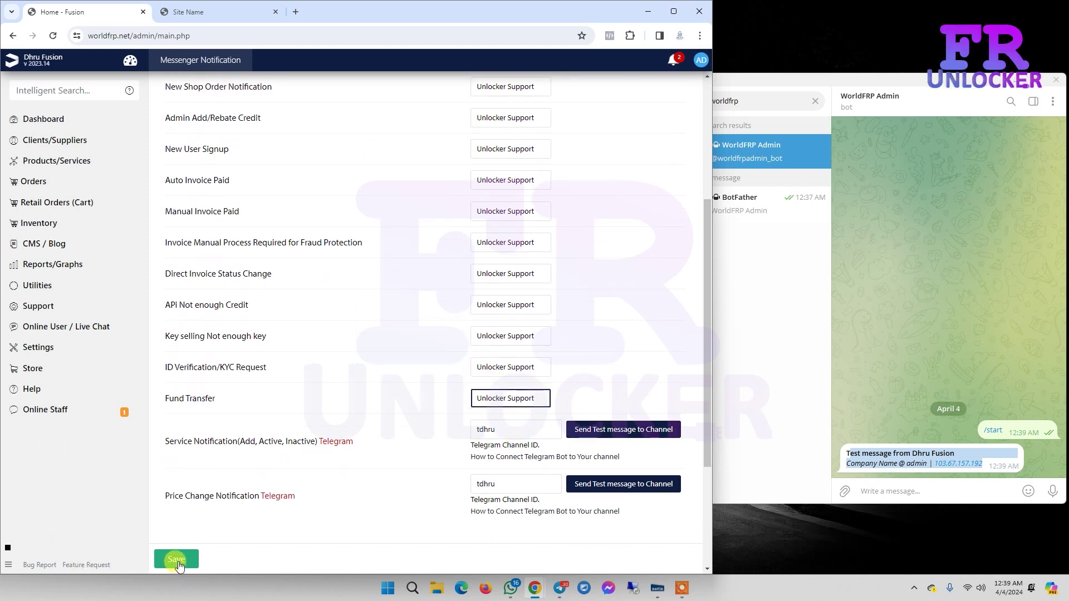
left_click(177, 560)
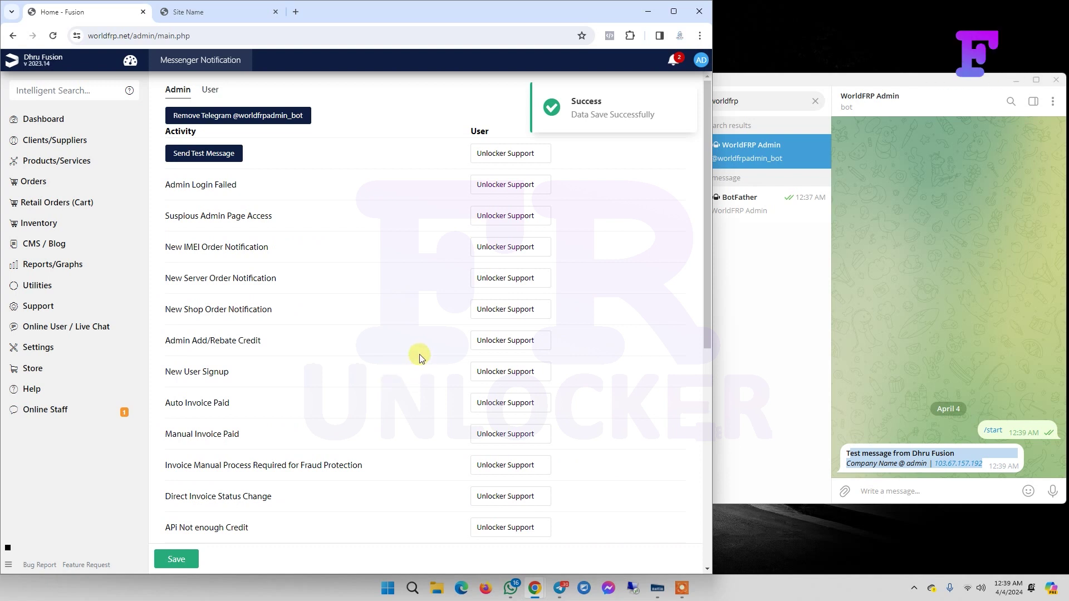
Step: Delete the tdhru channel ID from the Service Notification row, then switch back to Telegram
scroll(548, 223, "down", 2)
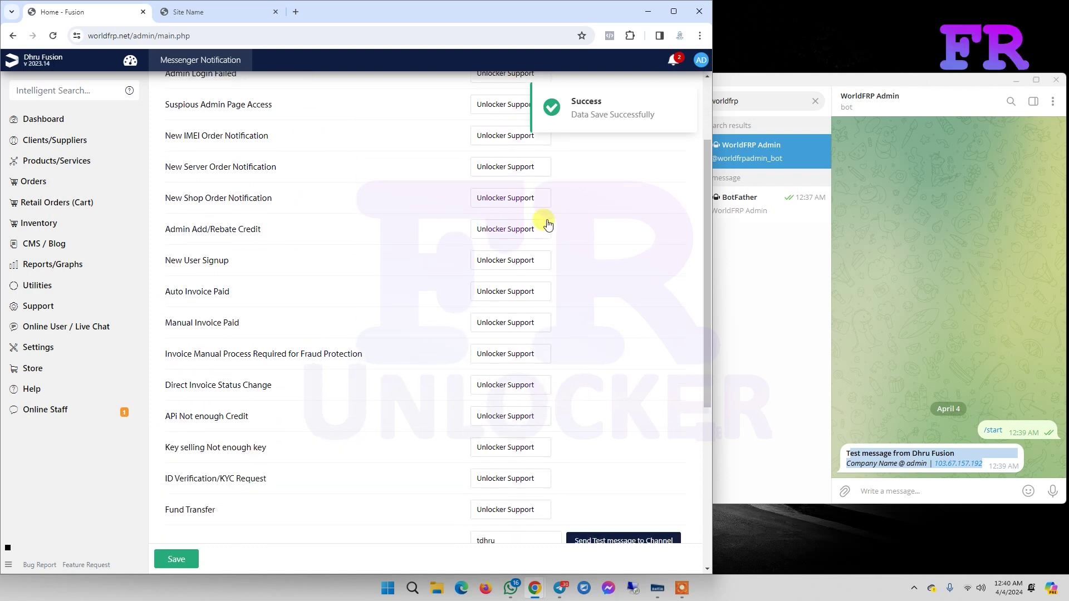
scroll(572, 233, "down", 4)
scroll(572, 233, "up", 2)
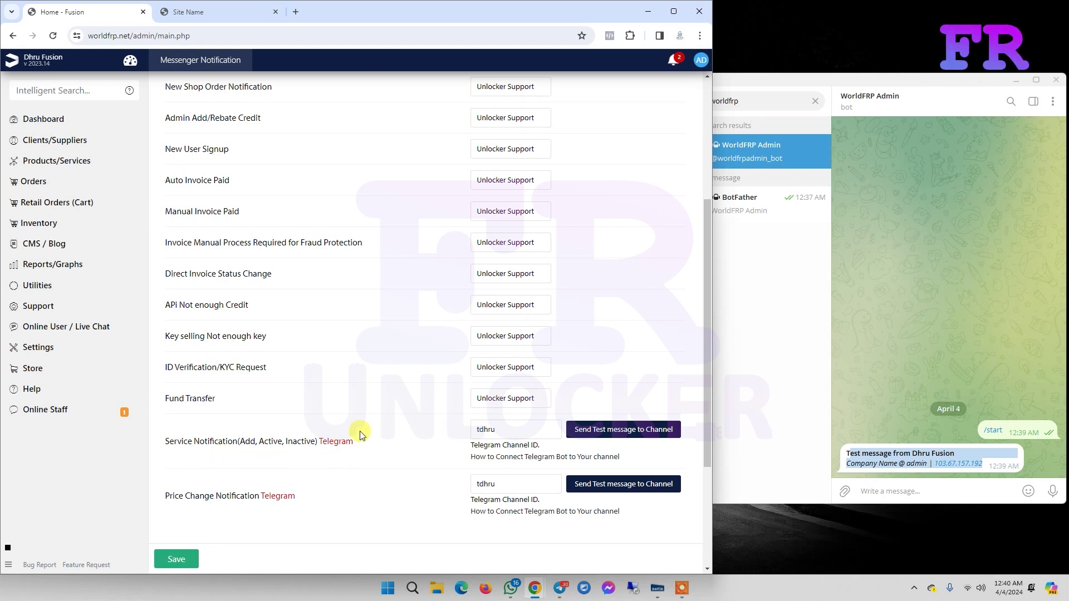
double_click(511, 429)
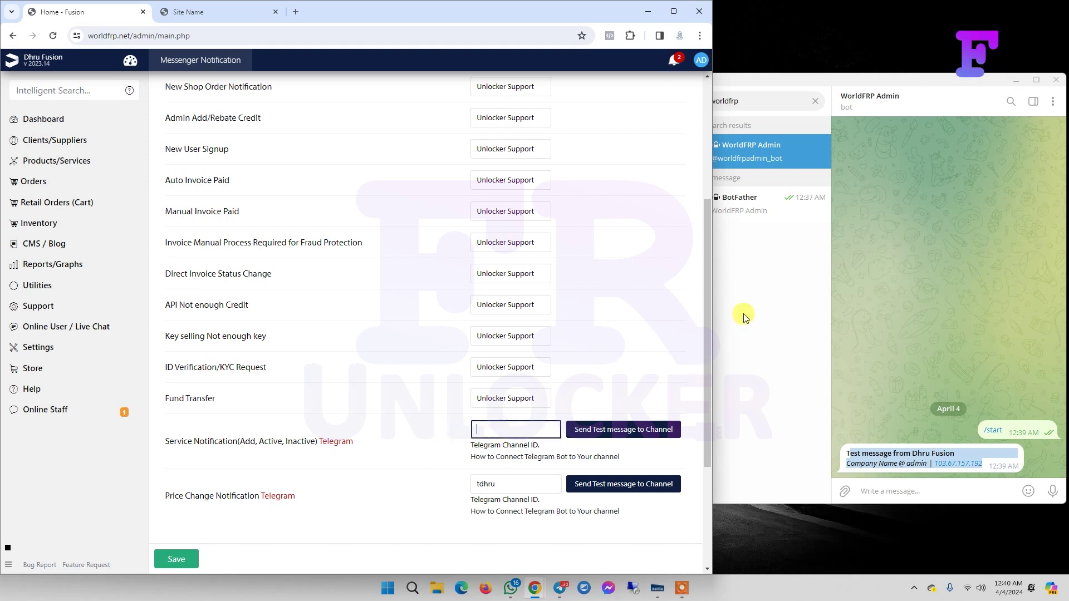
left_click(828, 92)
Step: Create a new Telegram channel 'wordfrp news' with public link t.me/worldfrpnews1
left_click(816, 101)
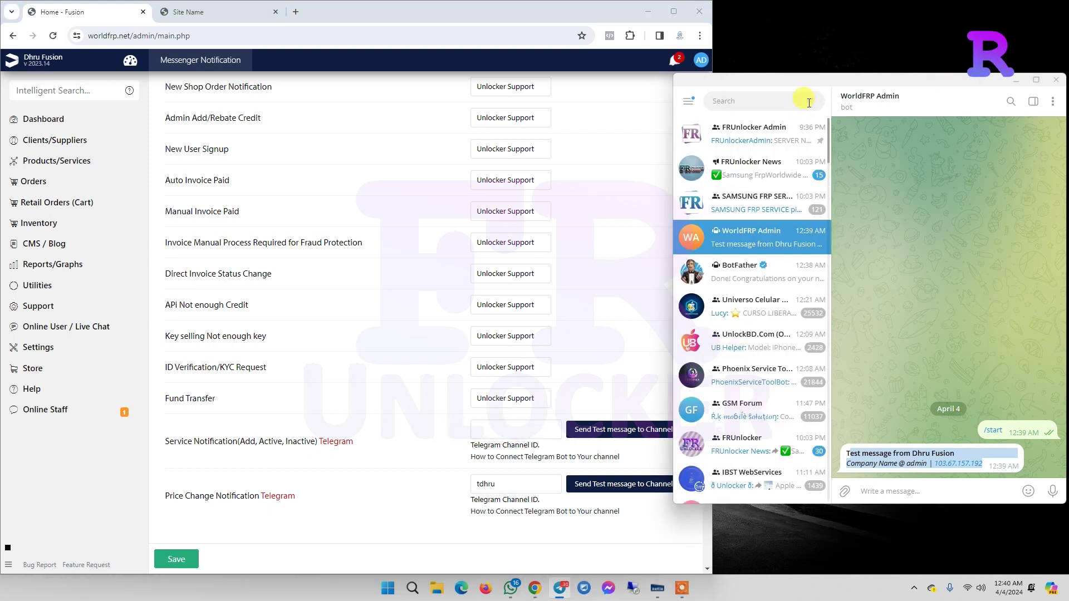
left_click(754, 102)
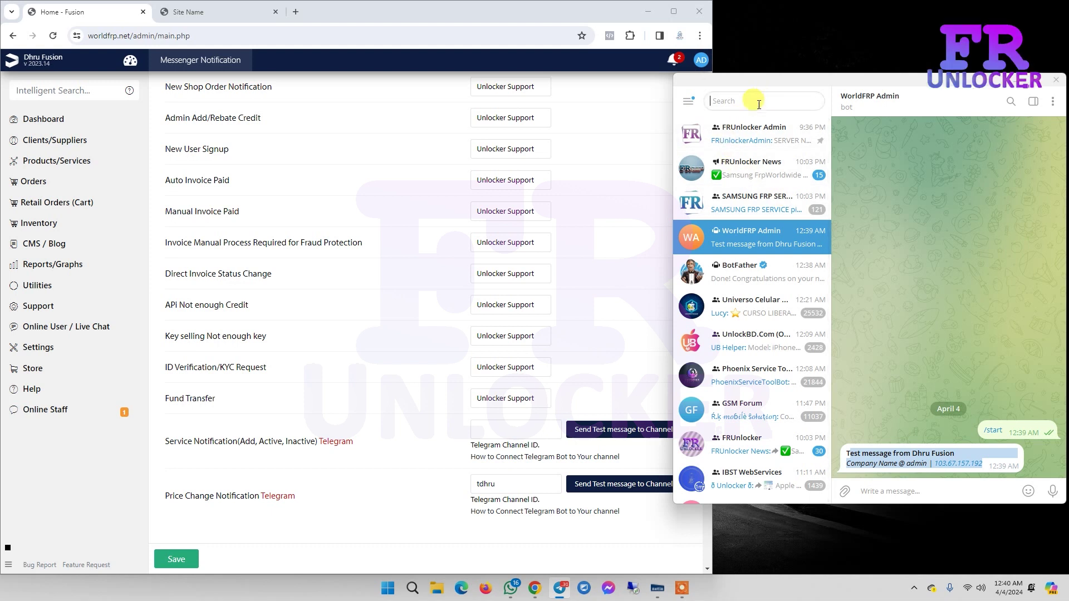
left_click(689, 102)
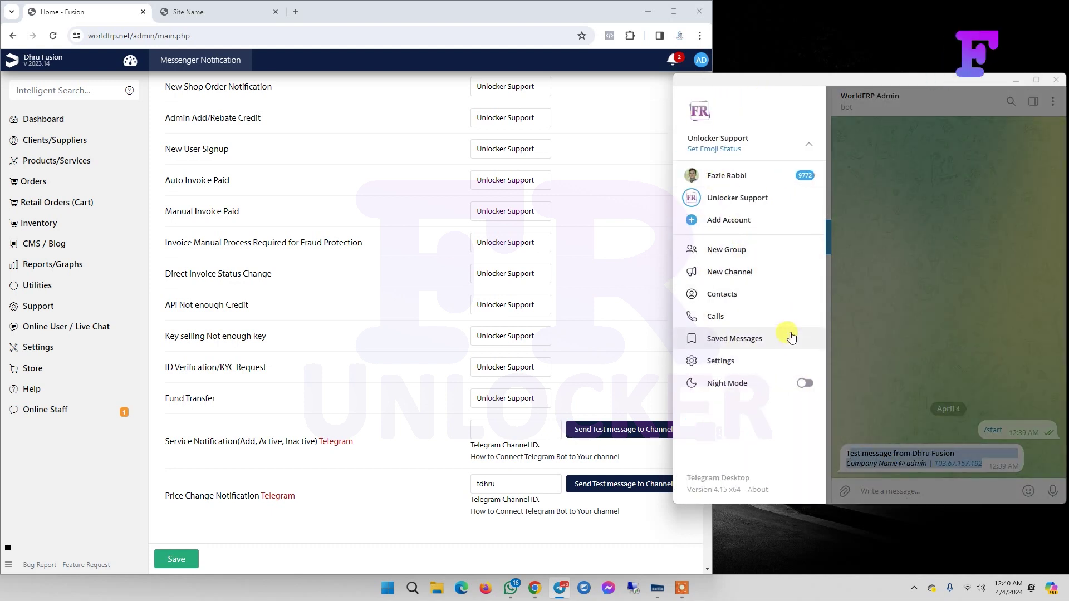
left_click(758, 272)
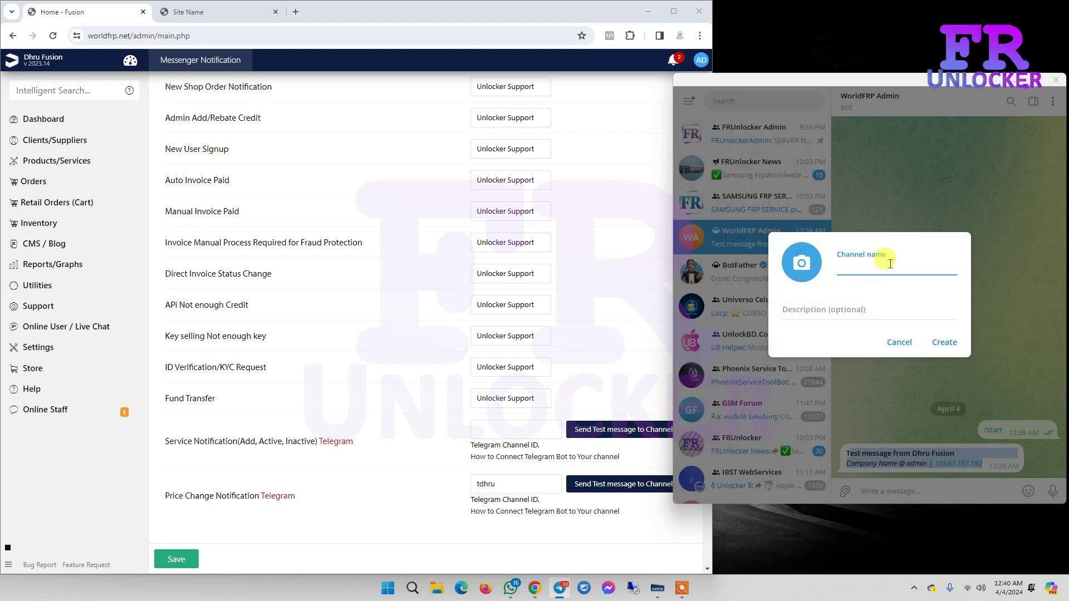
type("word")
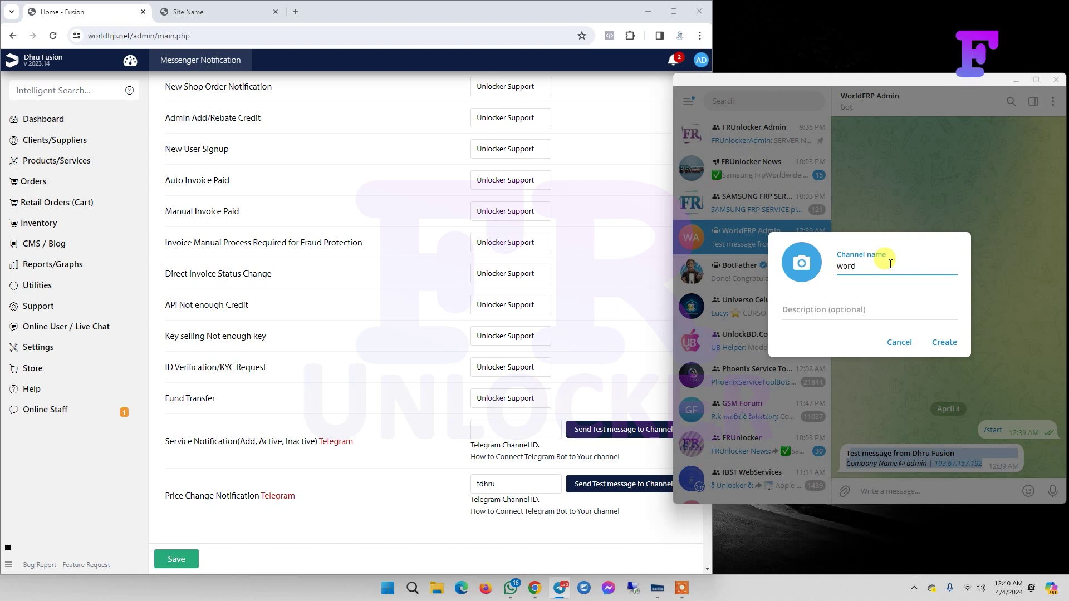
type("frp news")
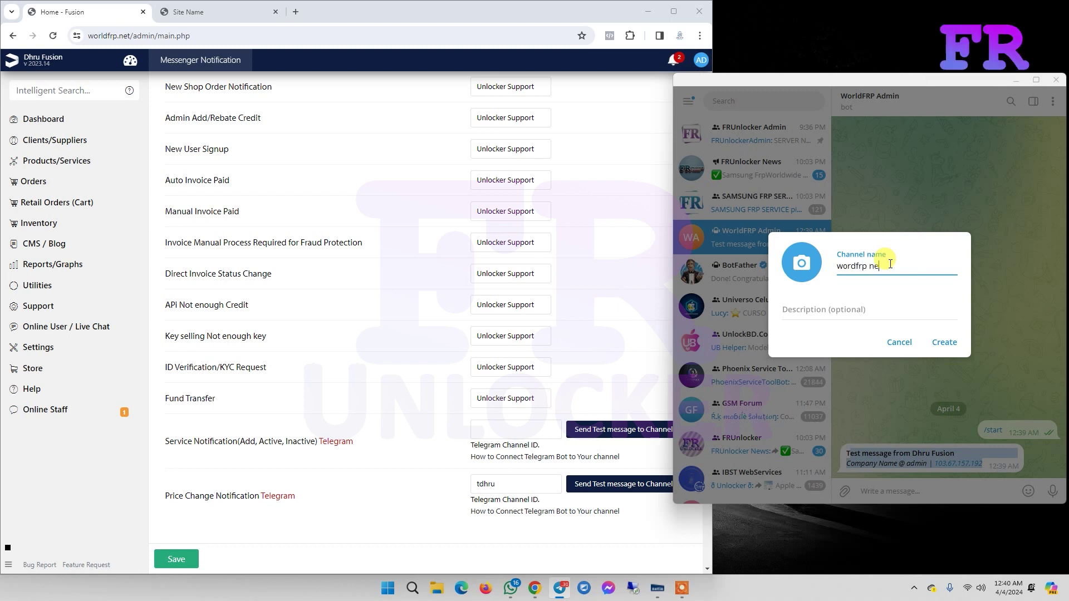
left_click(946, 342)
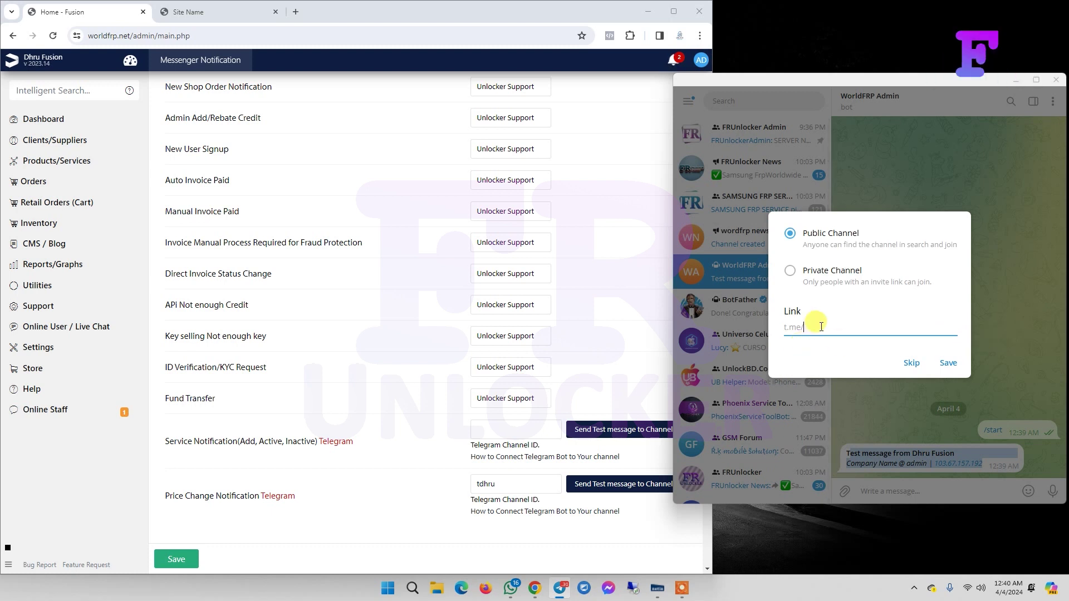
type("worl")
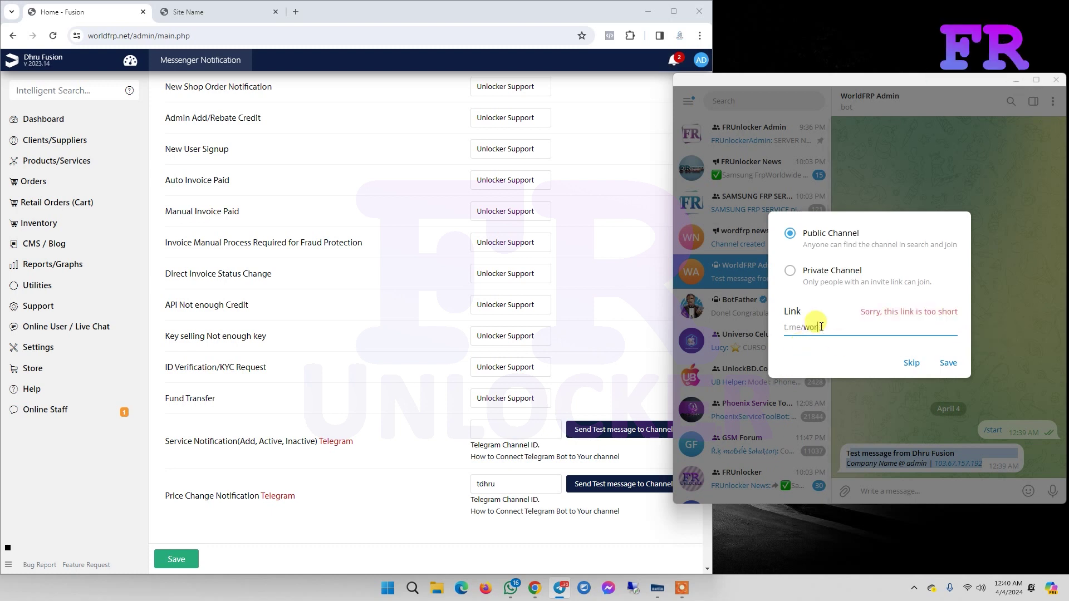
type("dfrpnew")
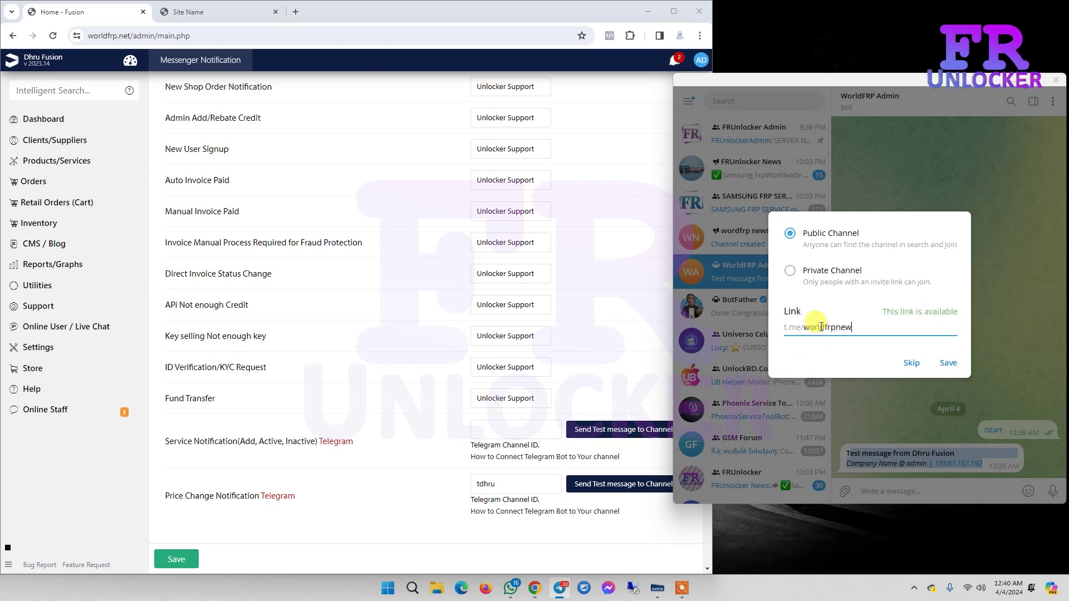
type("s1")
left_click(948, 364)
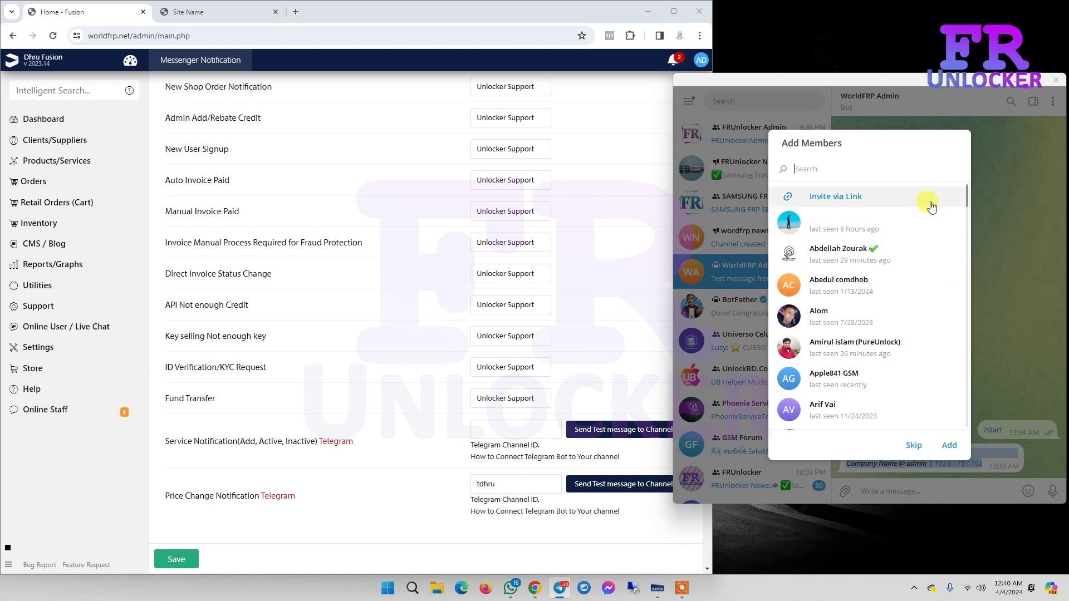
Step: Skip adding members and copy the wordfrp news channel link t.me/worldfrpnews1 from its channel info
left_click(913, 445)
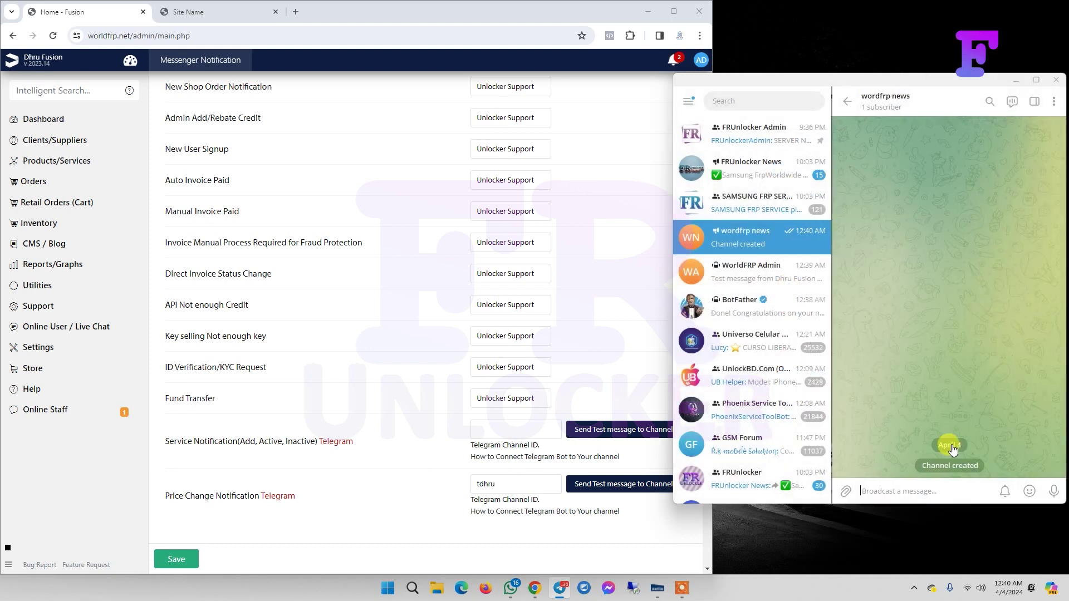
left_click(916, 111)
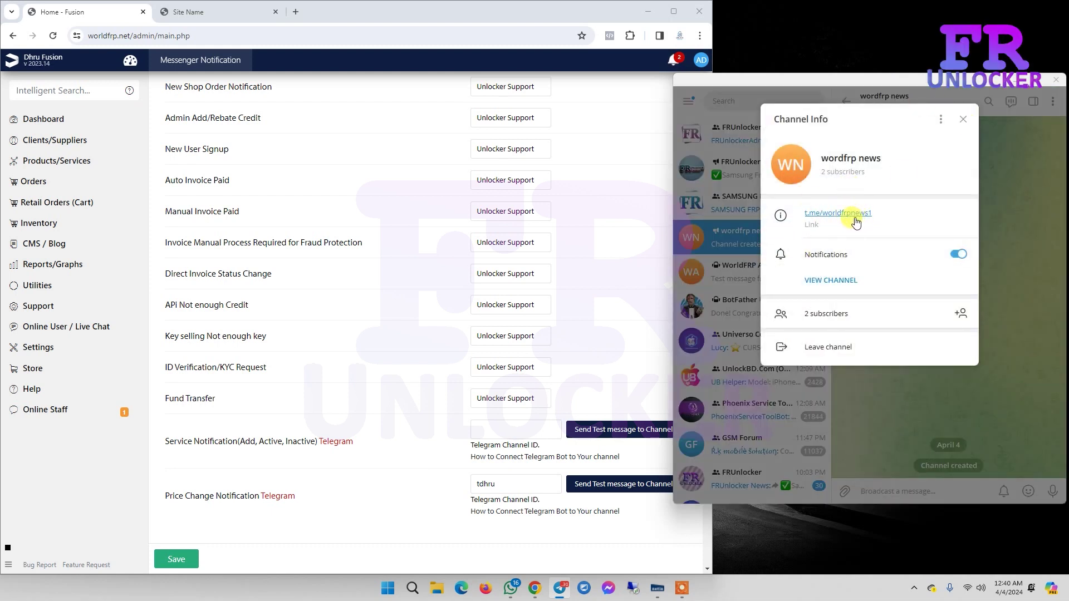
left_click(540, 450)
left_click_drag(493, 446, 470, 444)
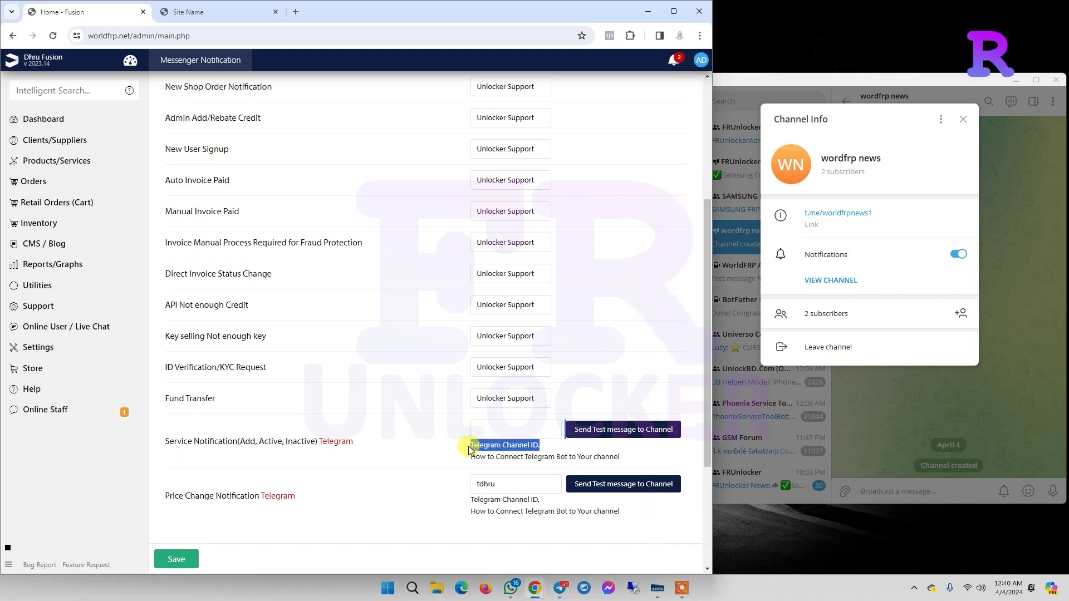
left_click(564, 449)
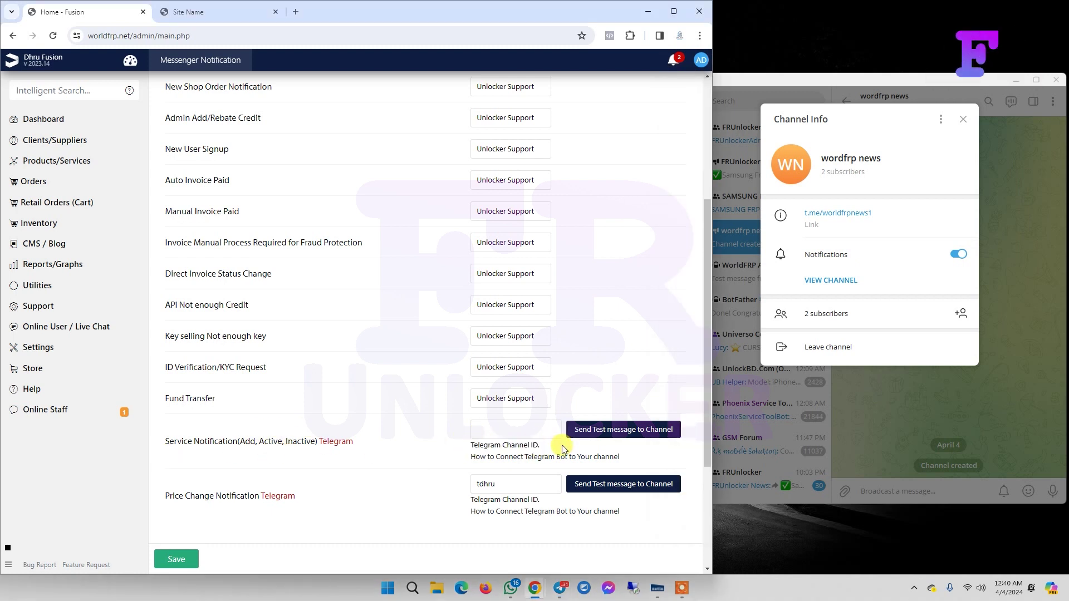
left_click(841, 217)
left_click(840, 217)
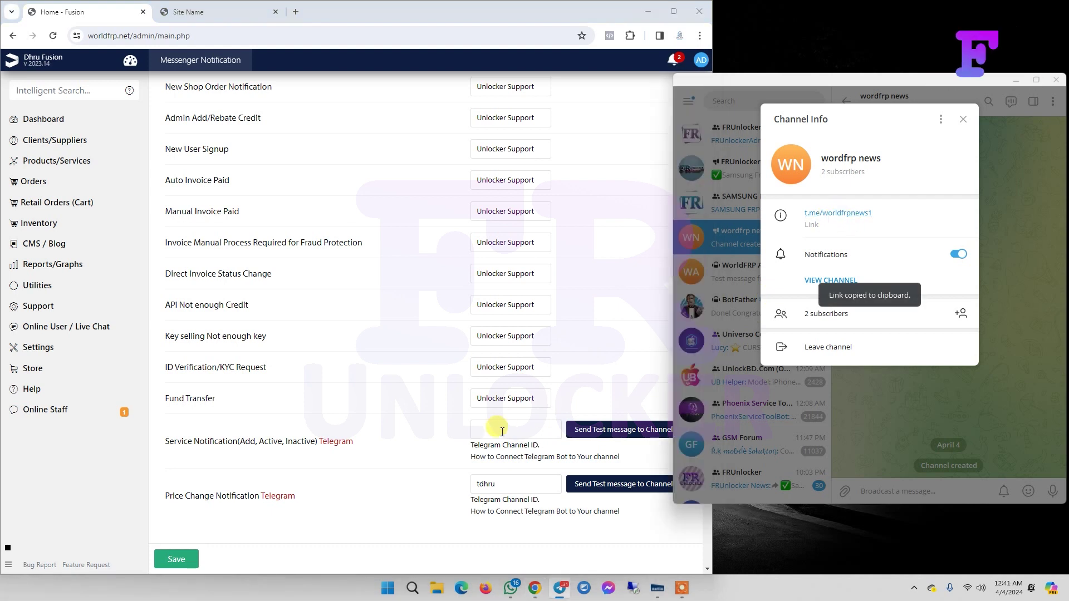
left_click(505, 430)
Step: Enter worldfrpnews1 as the Service Notification and Price Change channel IDs, replacing tdhru, and save
key("ctrl+v")
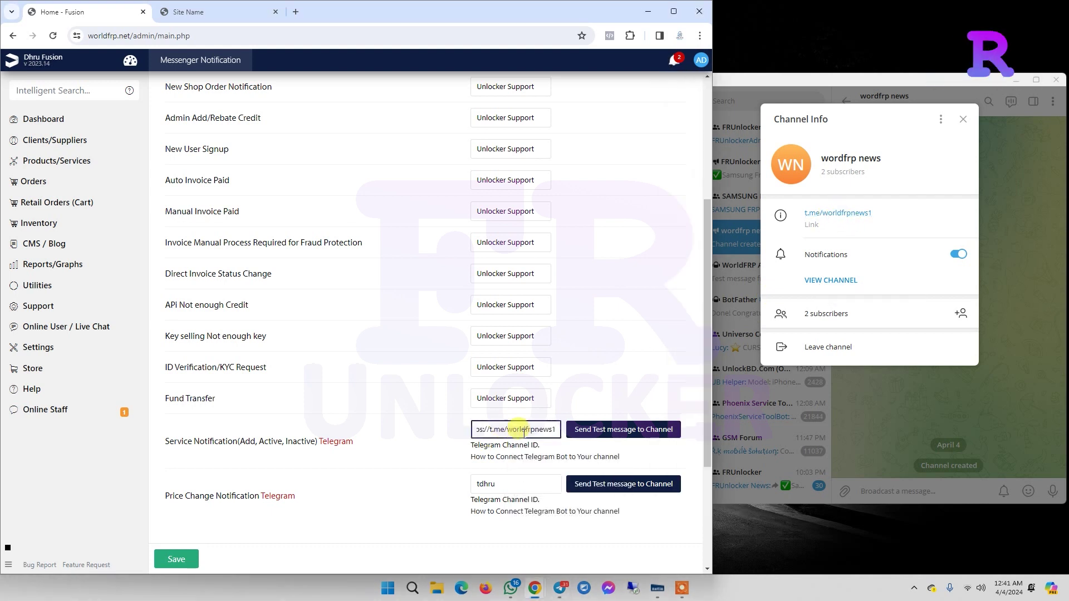
left_click_drag(504, 430, 446, 430)
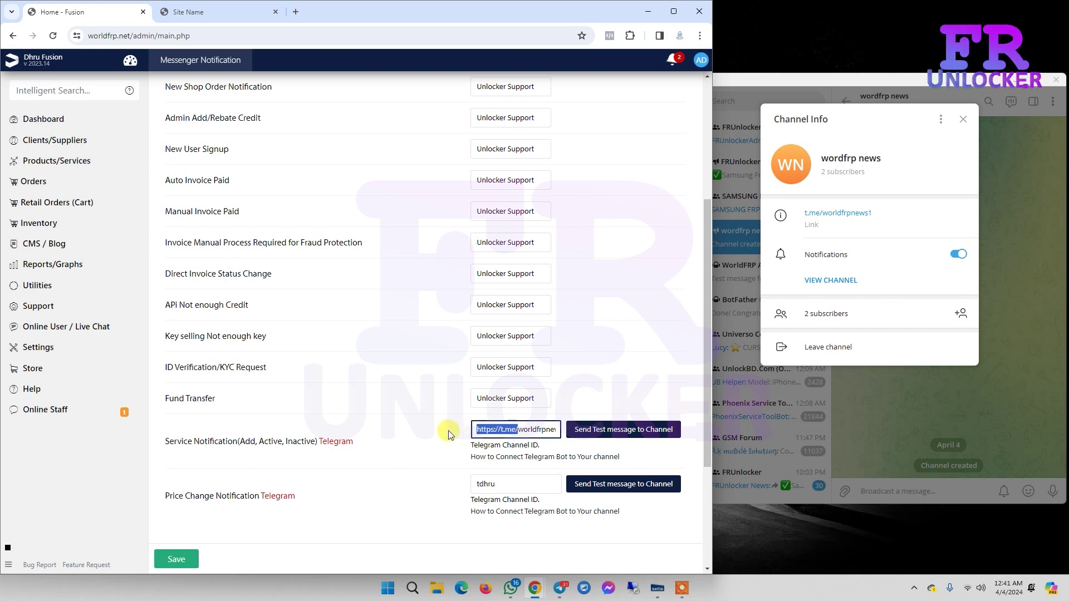
key("BackSpace")
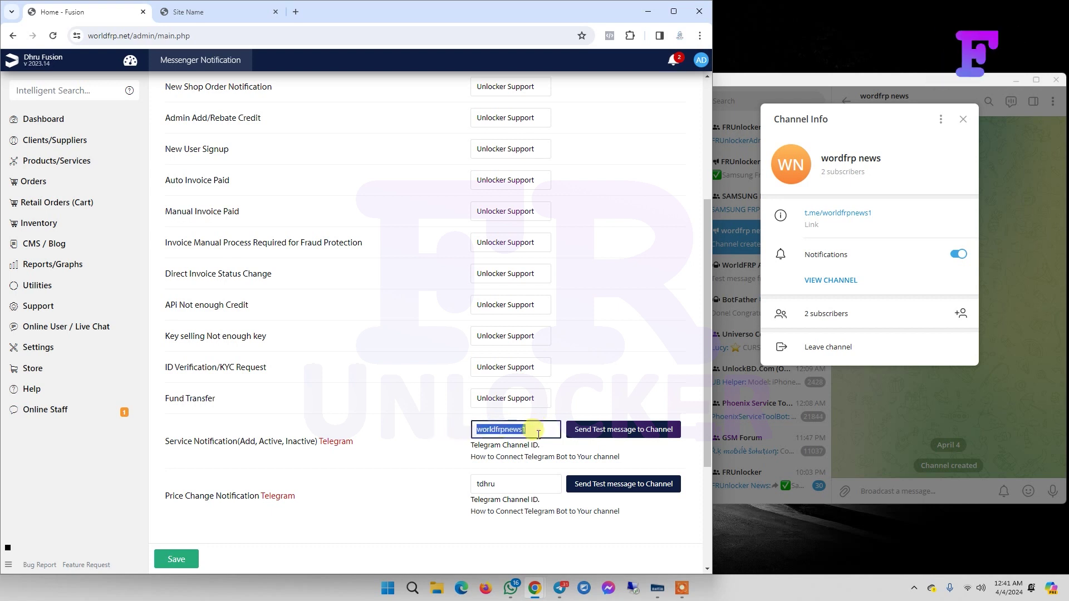
left_click_drag(523, 484, 432, 484)
key("ctrl+v")
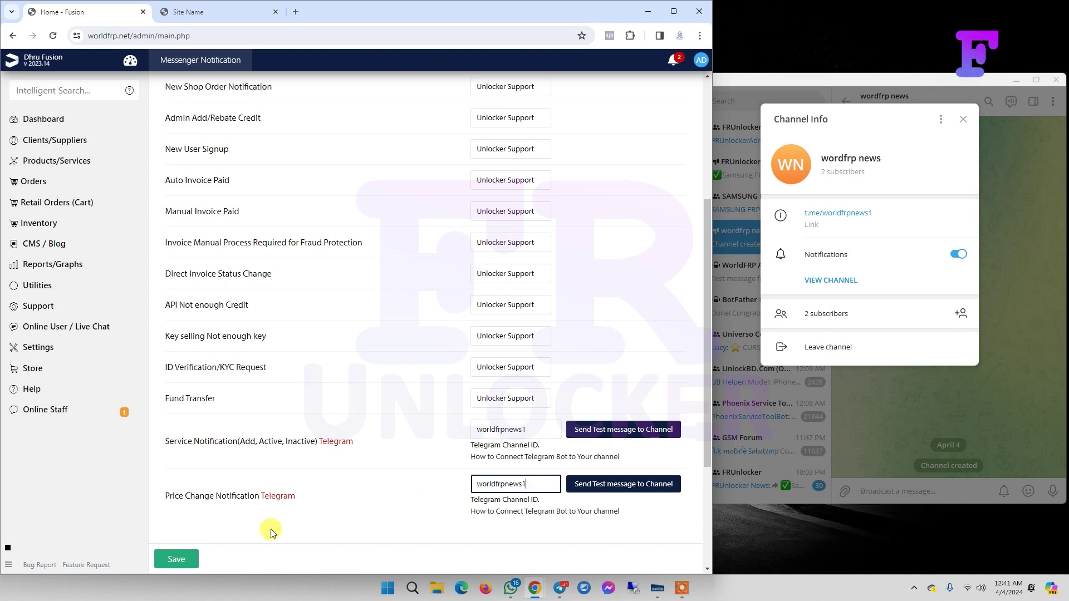
left_click(176, 559)
scroll(384, 422, "down", 8)
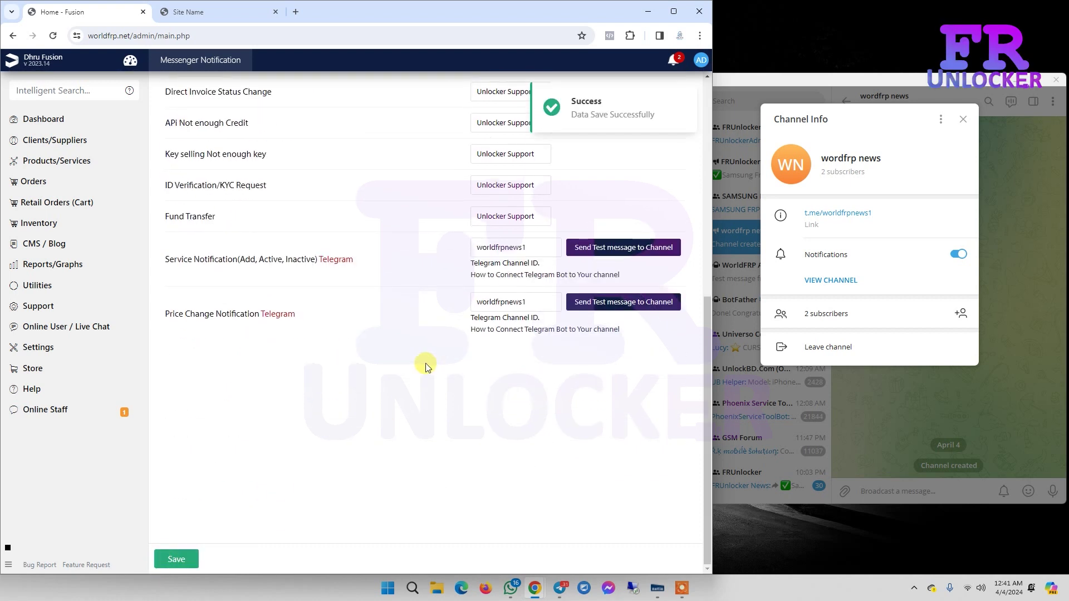
Step: Send a test message to the channel, which fails because the bot isn't a channel member
left_click(961, 121)
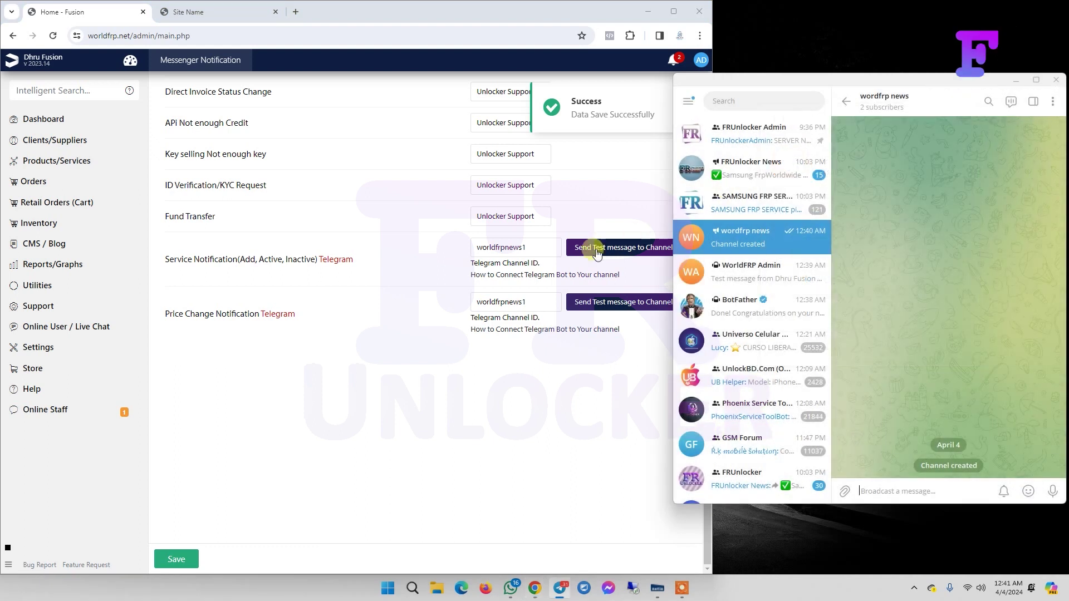
left_click(643, 250)
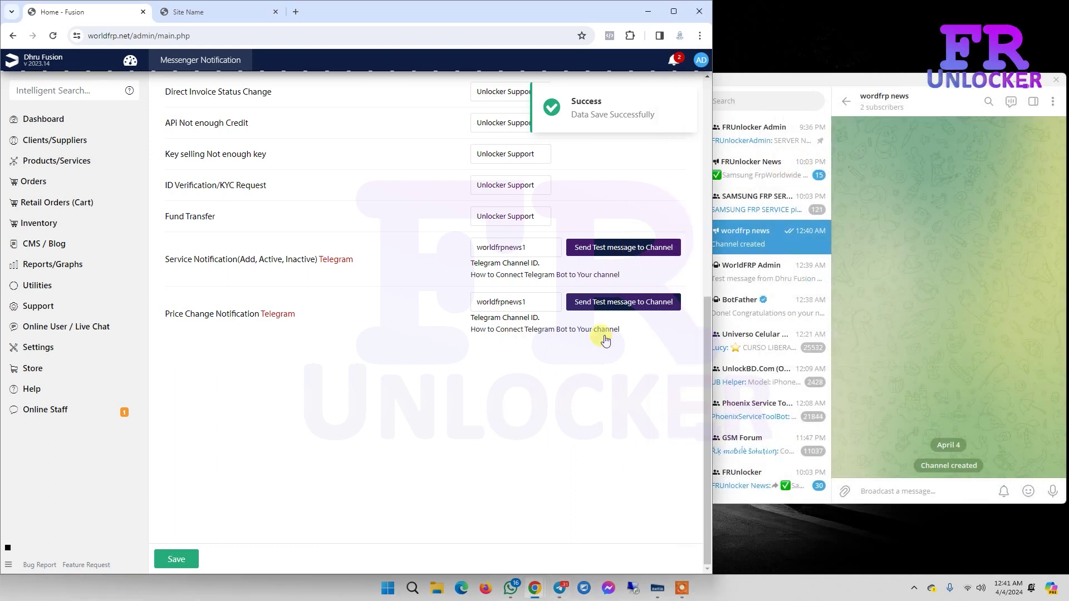
scroll(590, 375, "up", 10)
left_click_drag(526, 114, 678, 116)
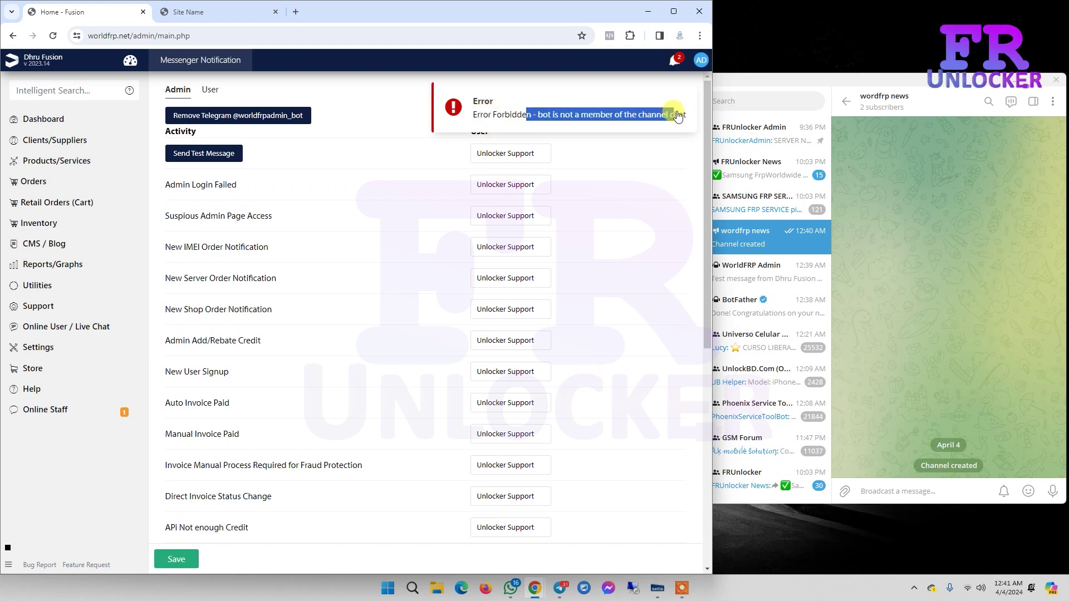
left_click_drag(817, 81, 807, 81)
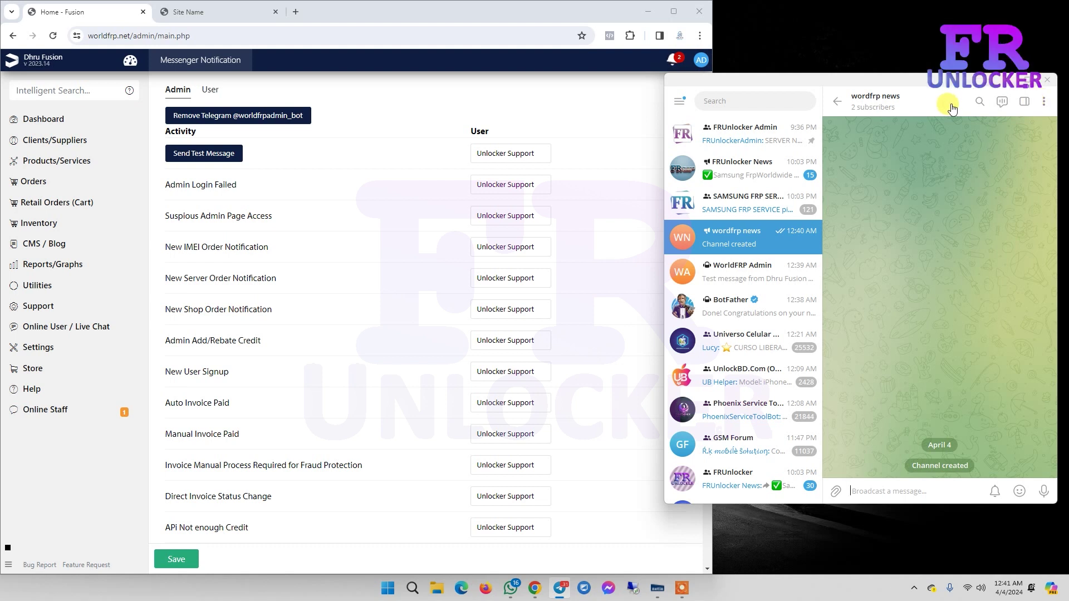
left_click(1044, 102)
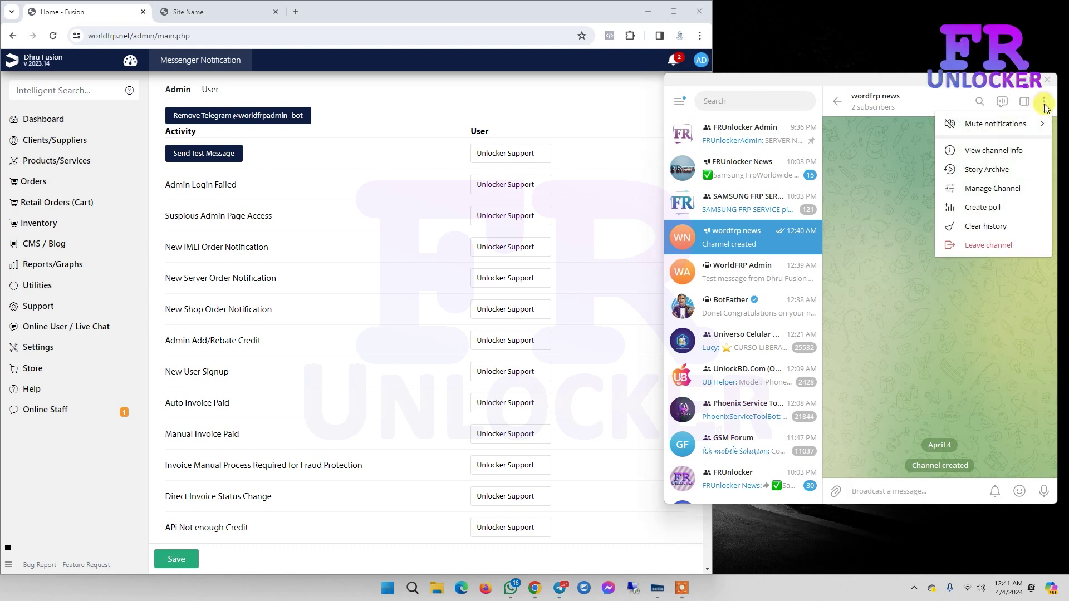
Step: Add the WorldFRP Admin bot to the wordfrp news channel as an administrator
left_click(1033, 152)
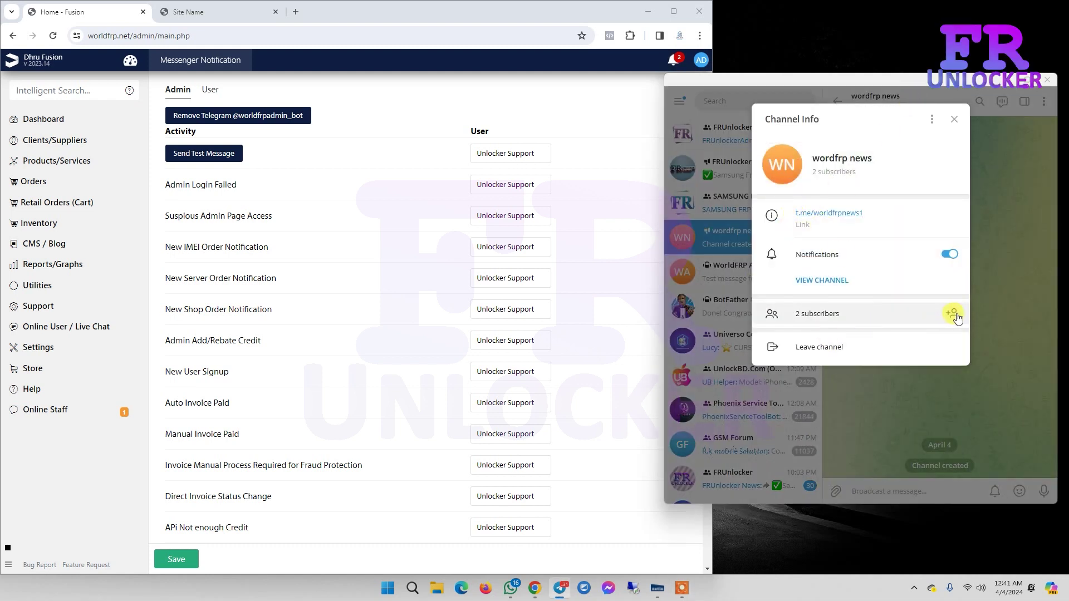
left_click(953, 313)
type("w")
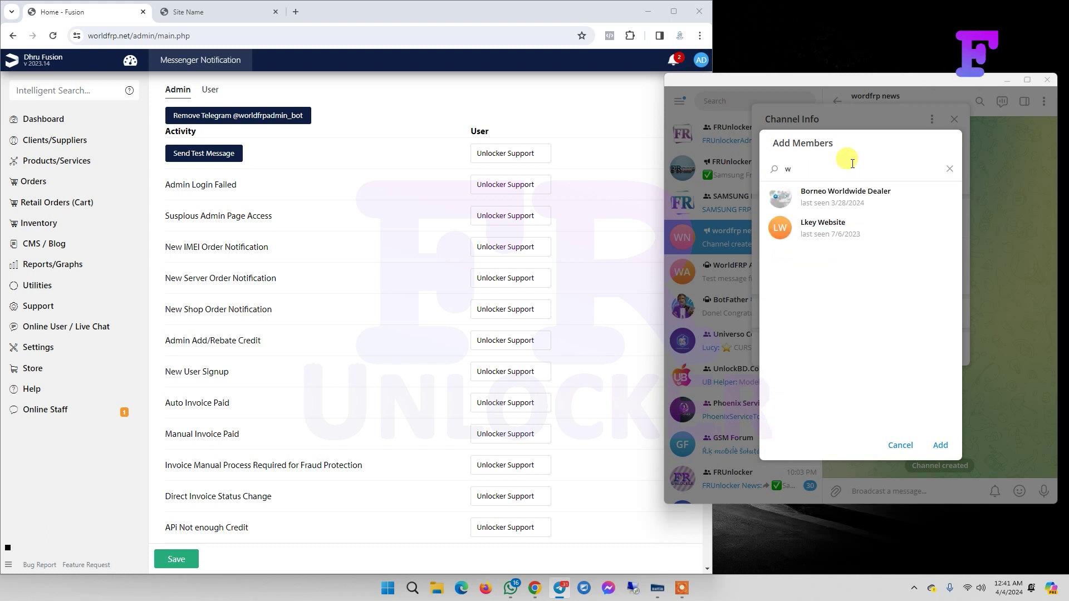
type("orld")
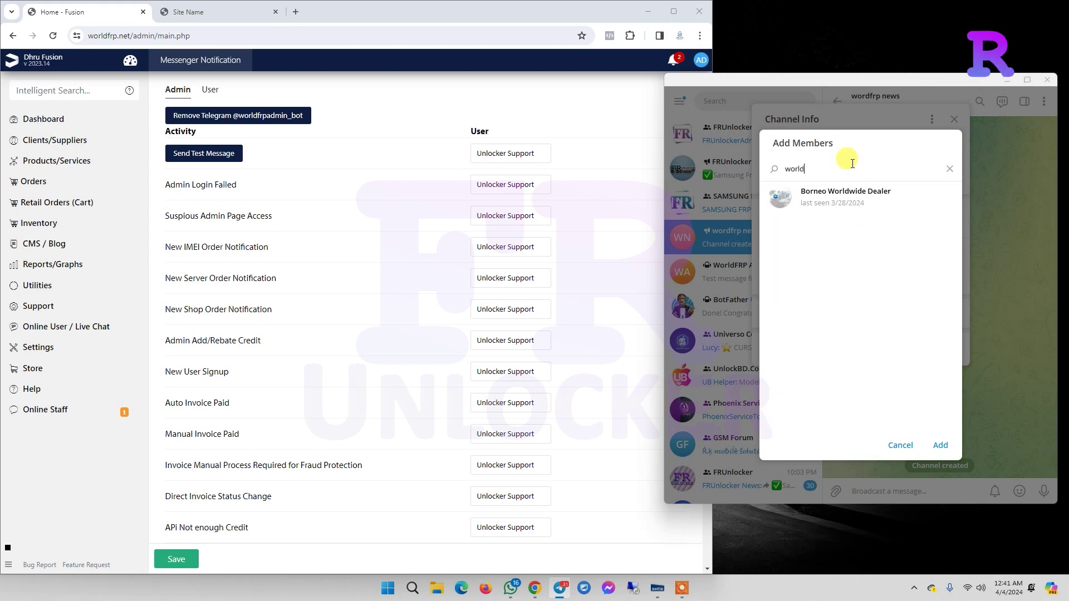
type("frp")
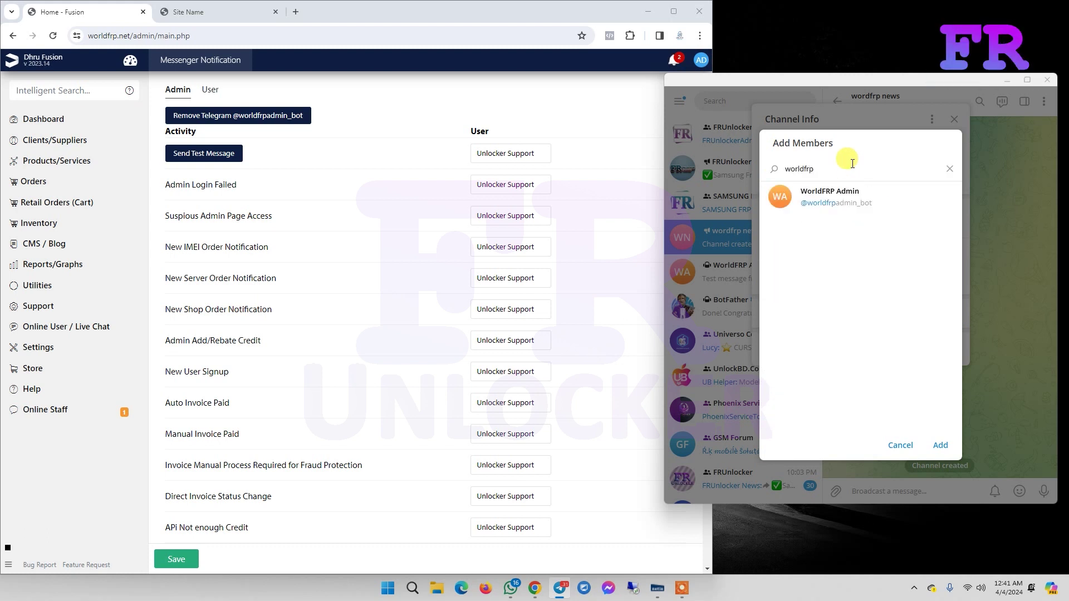
left_click(847, 200)
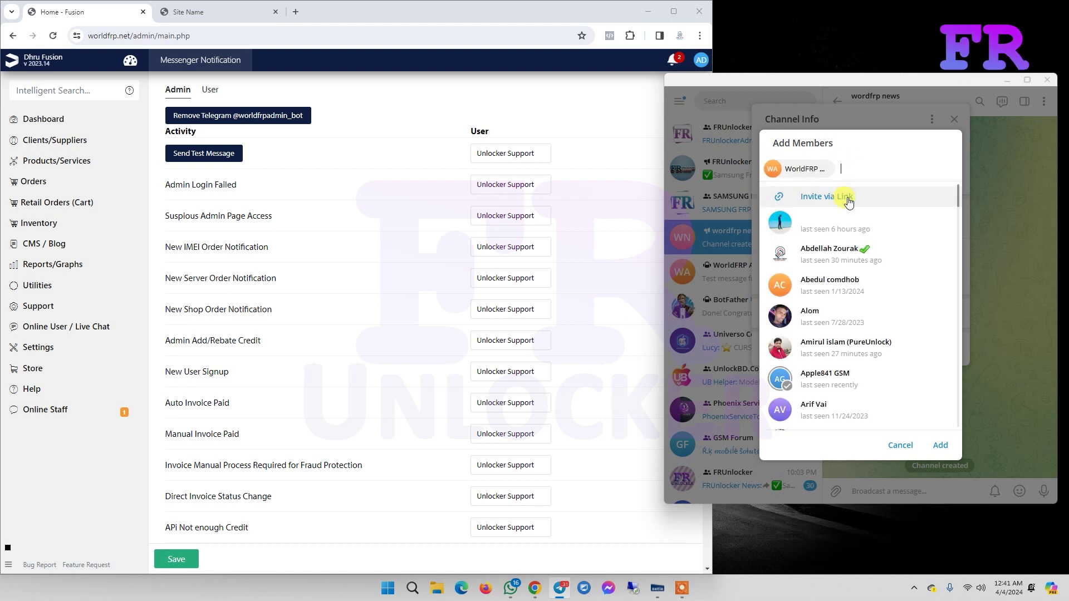
left_click(941, 445)
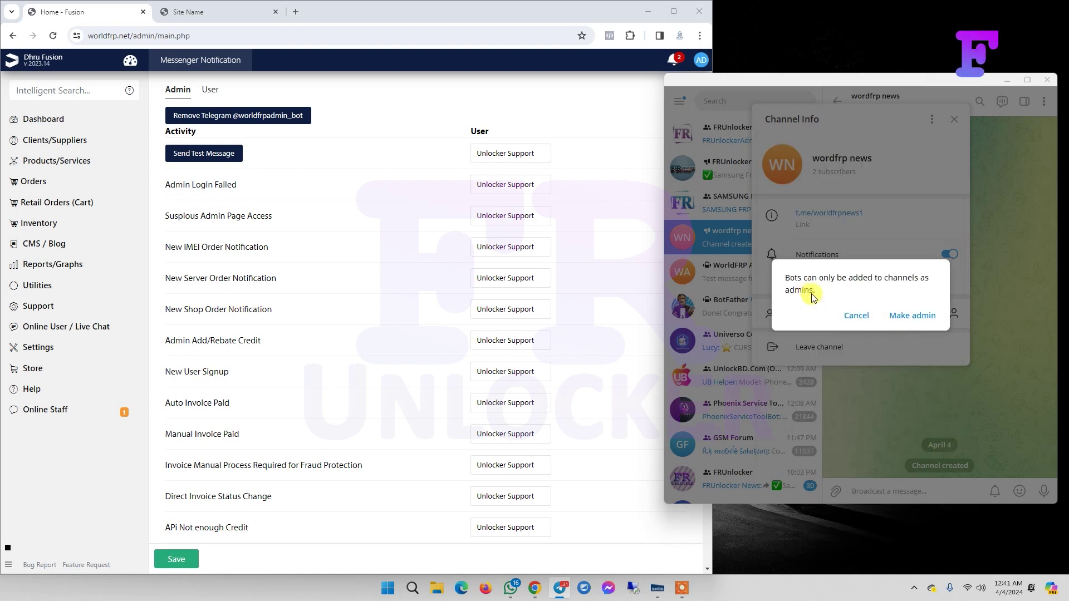
left_click(923, 316)
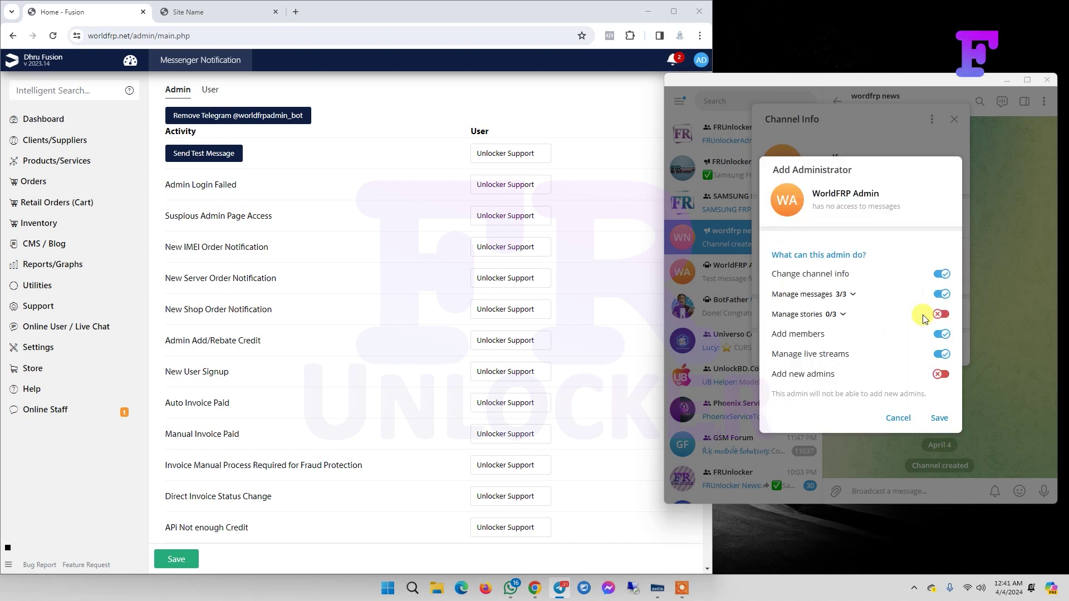
Step: Close the channel info panel and return to the Dhru Fusion admin page
left_click(945, 422)
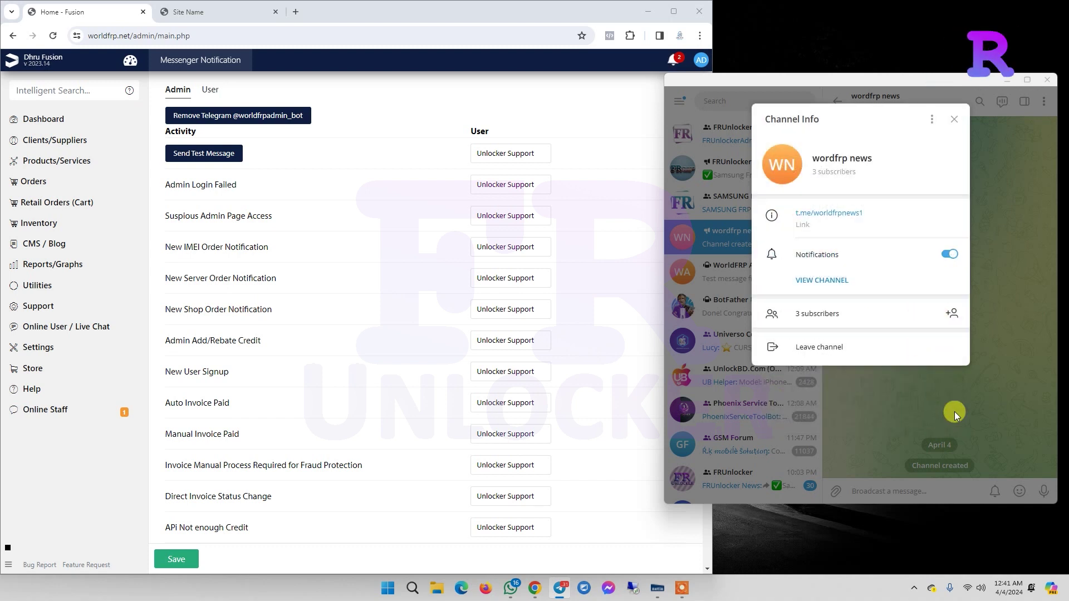
left_click(953, 119)
left_click(589, 341)
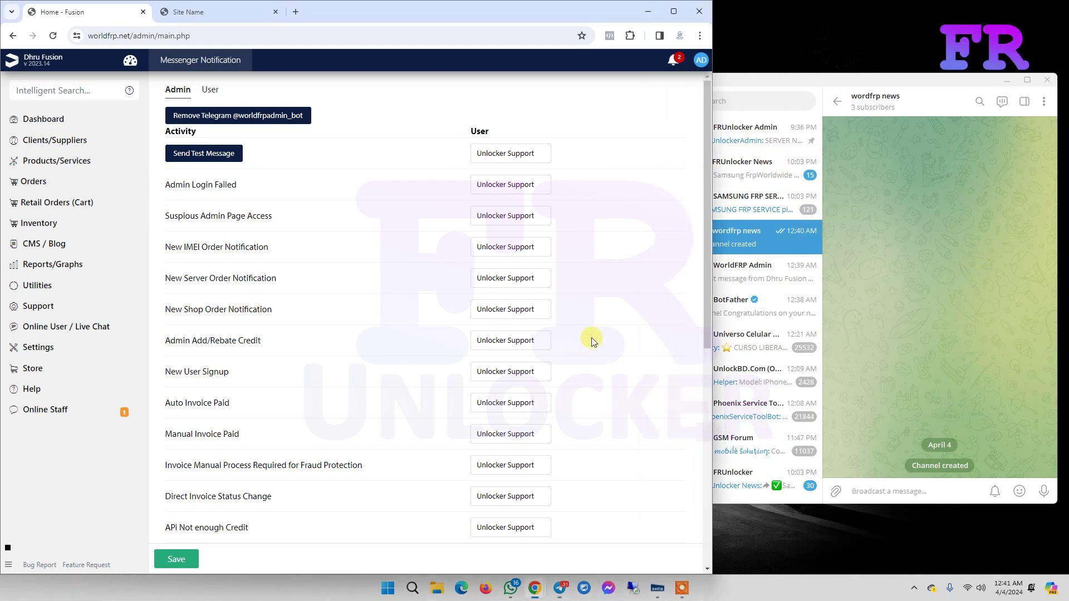
scroll(610, 339, "down", 6)
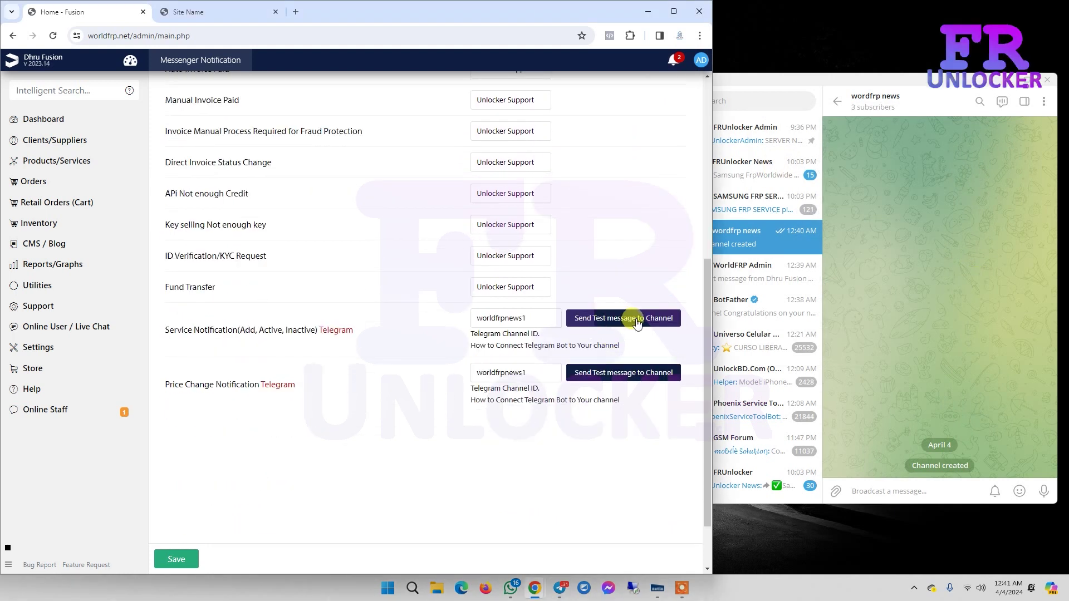
Step: Send a Dhru Fusion test message to worldfrpnews1 and verify it arrived in wordfrp news
left_click(637, 323)
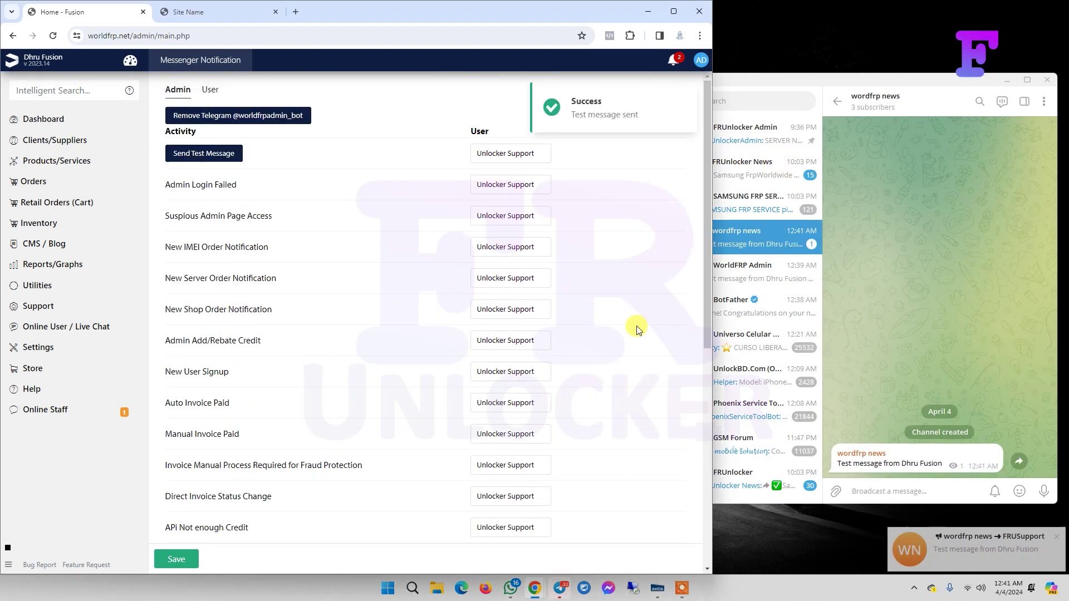
left_click(943, 463)
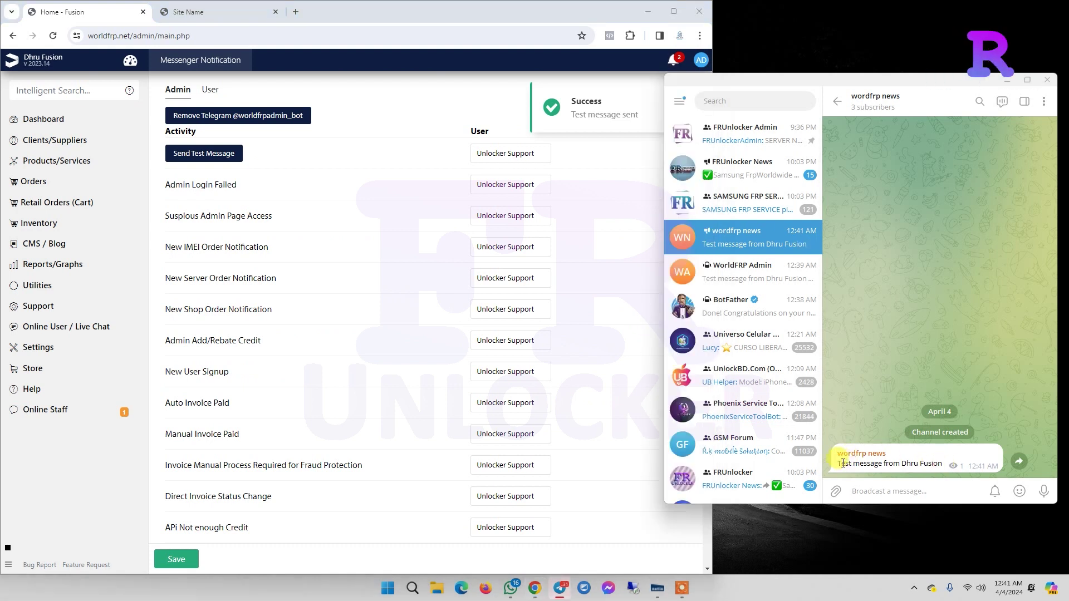
left_click_drag(838, 463, 940, 463)
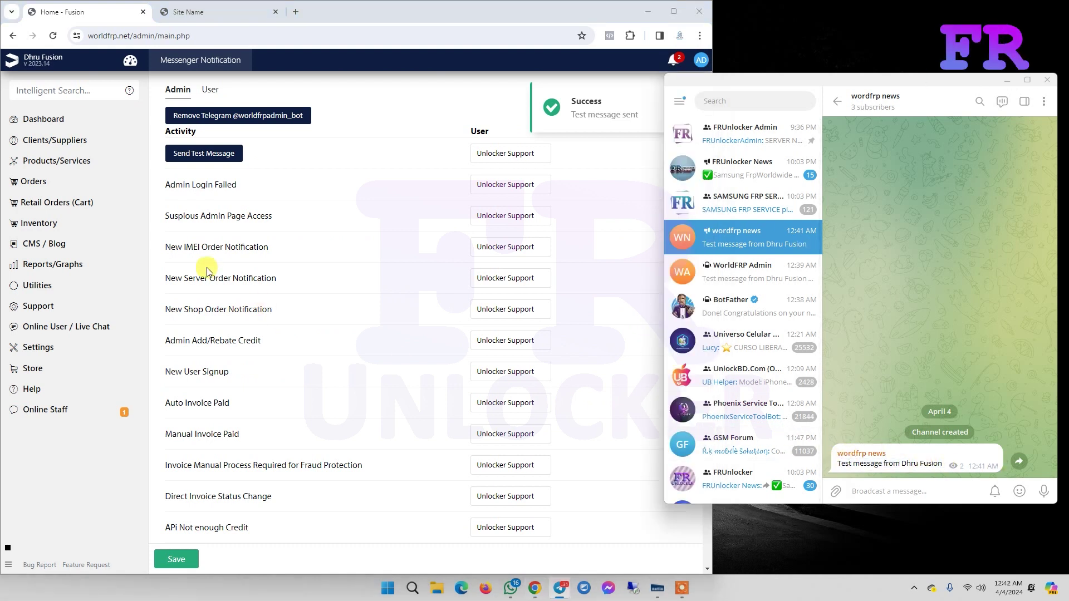
Step: Go to the Server Service list under Products/Services
mouse_move(50, 167)
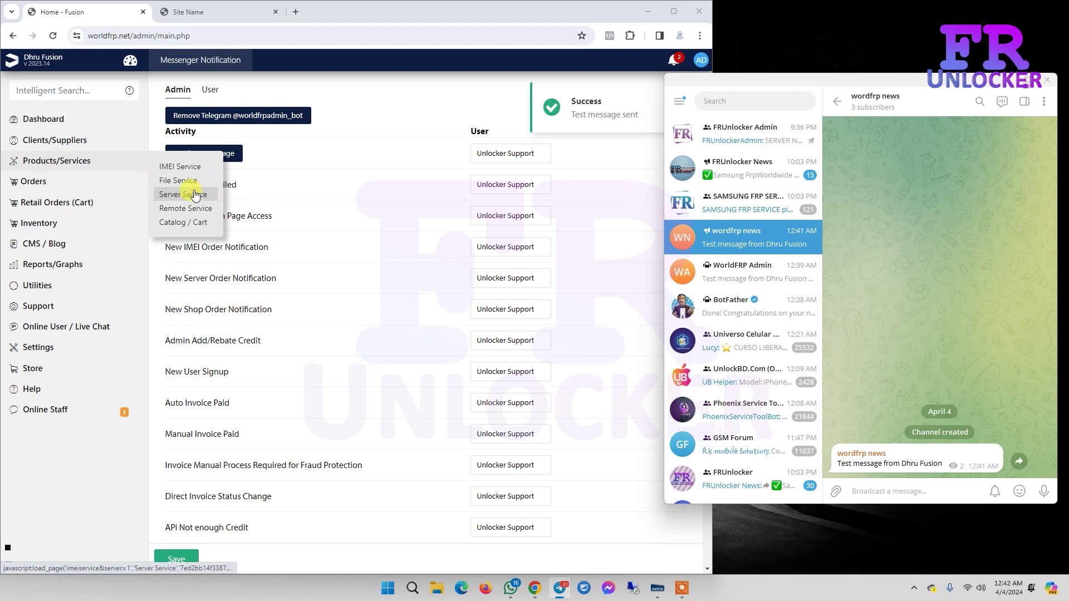
mouse_move(30, 141)
mouse_move(83, 161)
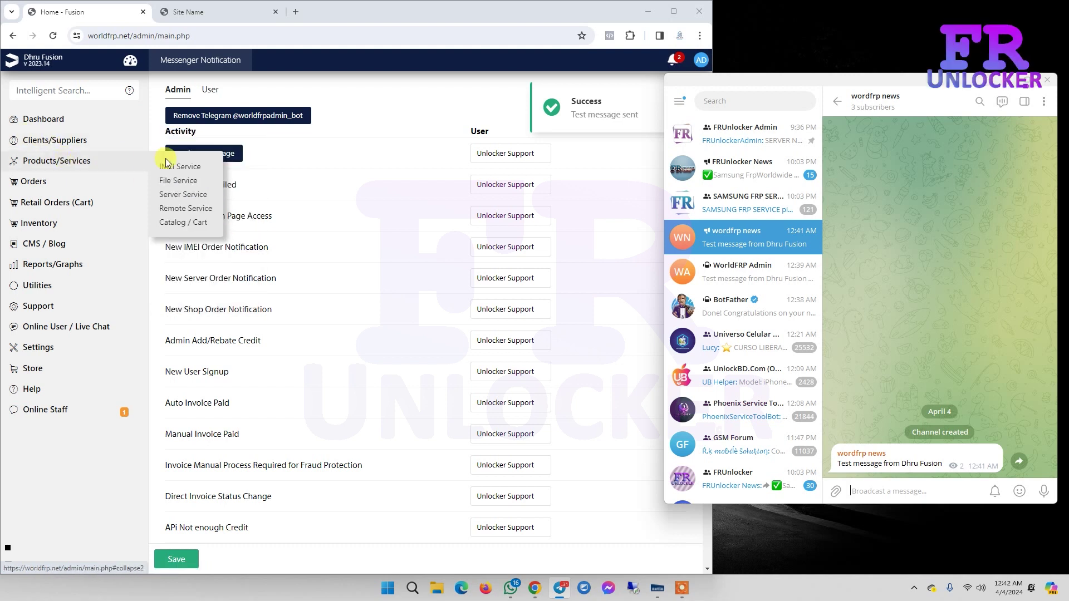
left_click(198, 194)
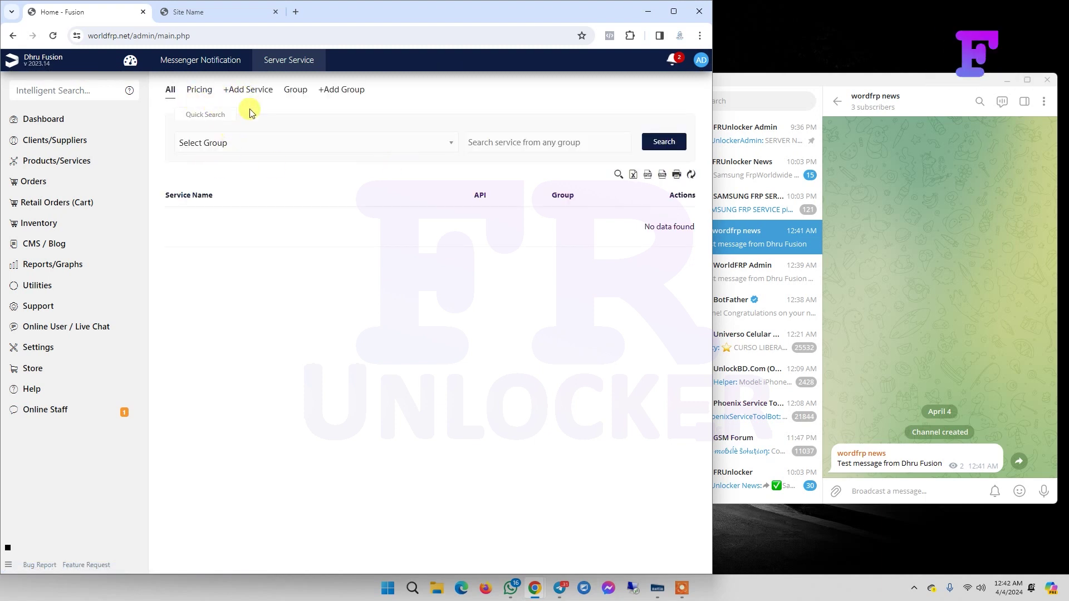
Step: Create a server service group named 'test' and bring up the Add Service form
left_click(339, 93)
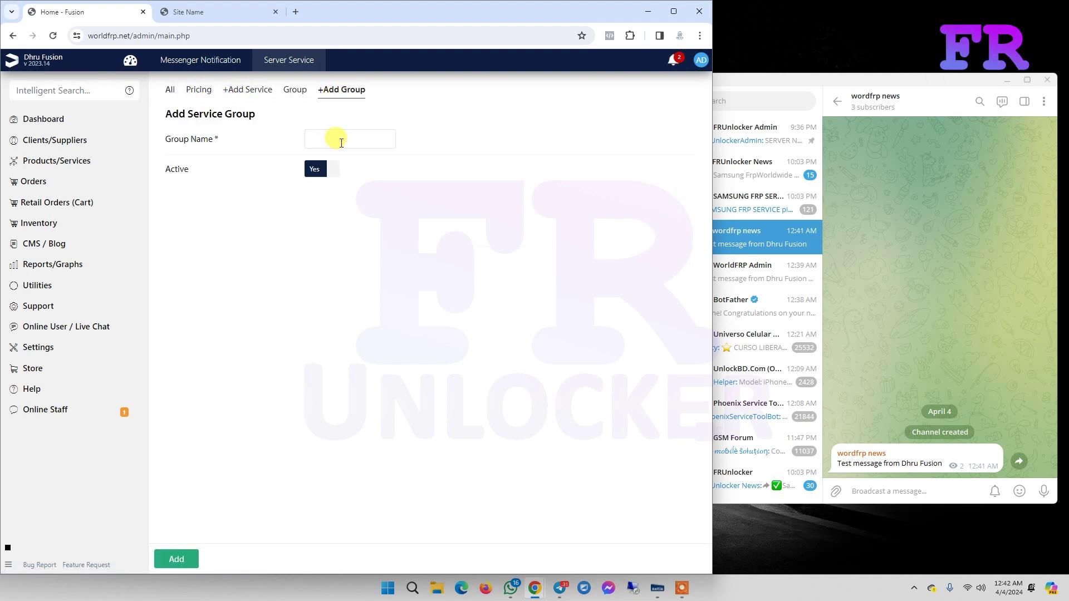
left_click(335, 140)
type("tese")
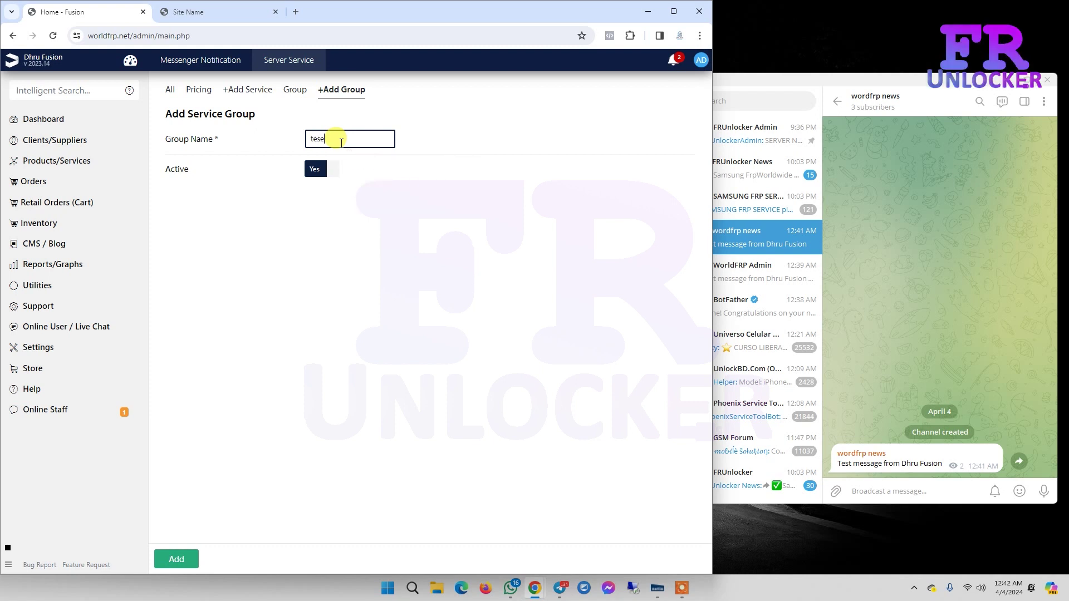
left_click(196, 566)
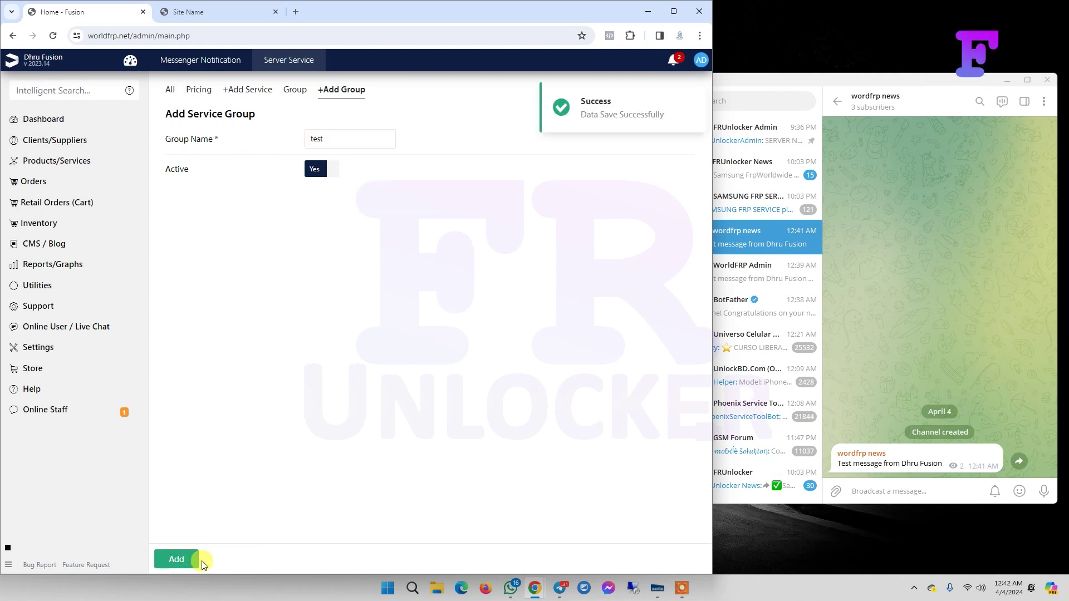
left_click(251, 91)
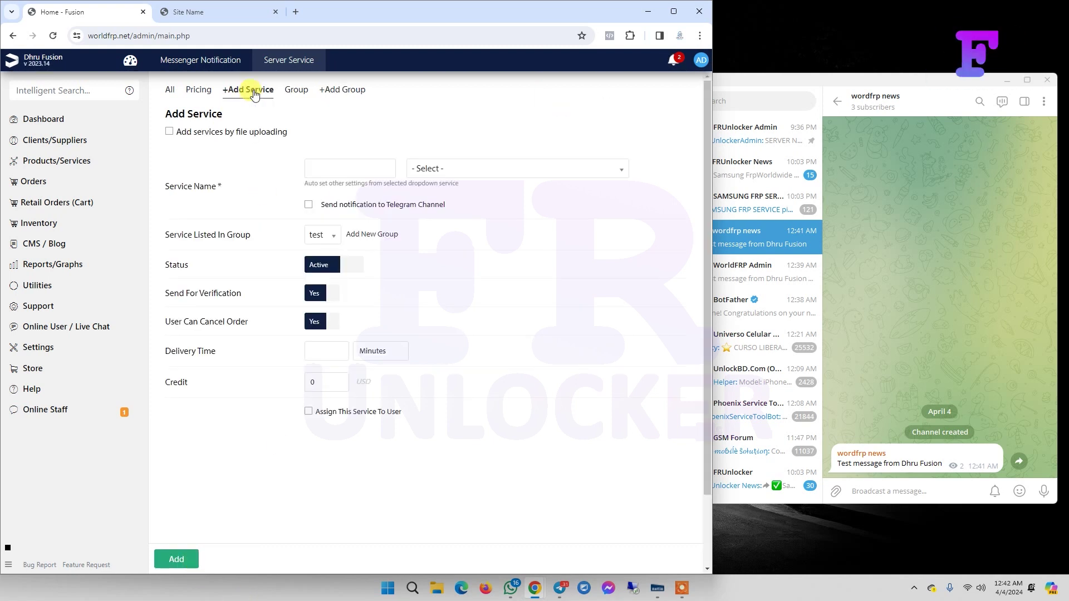
Step: Create the 'test server' service with Telegram channel notification and check its announcement in wordfrp news
left_click(337, 166)
type("t")
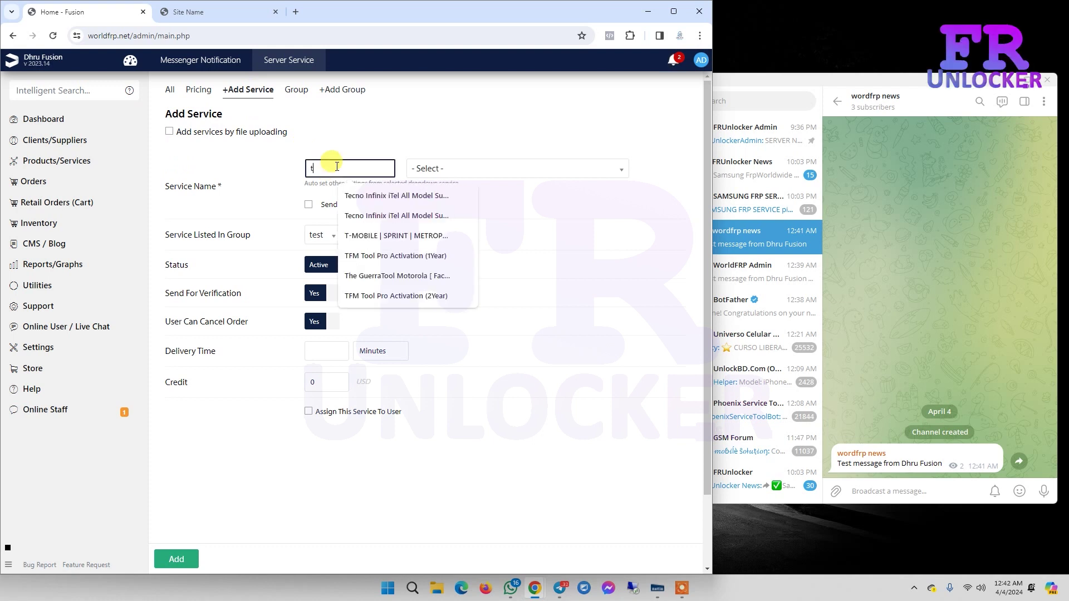
type("est server")
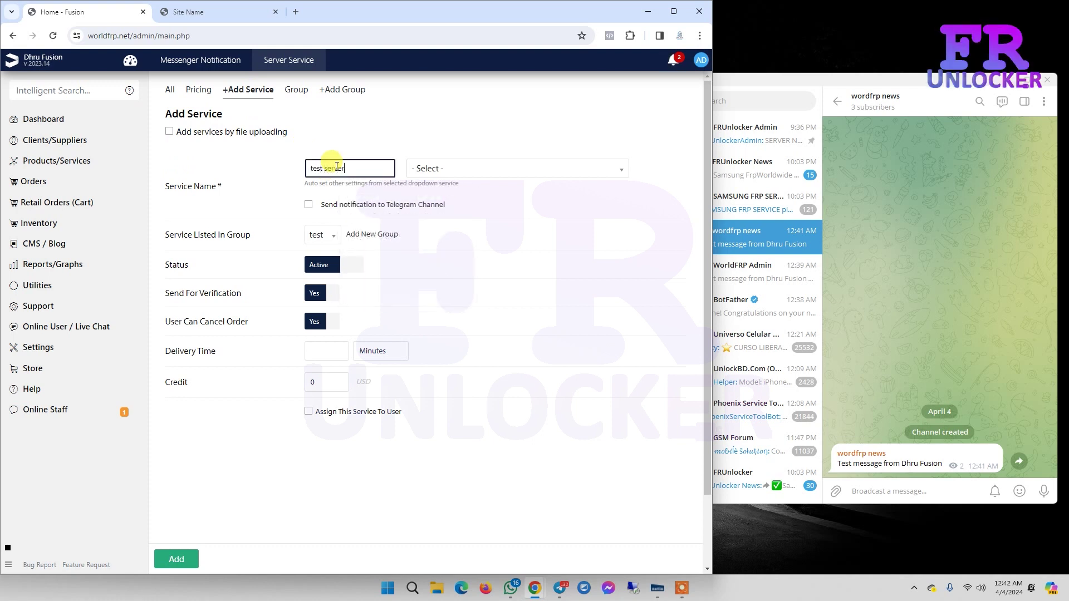
left_click(308, 206)
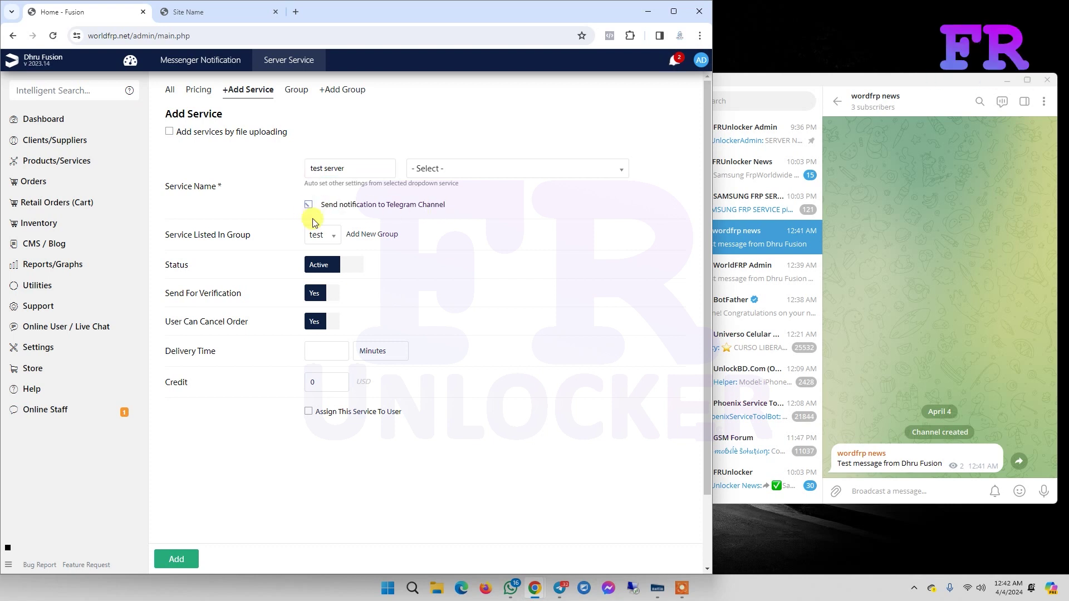
left_click(179, 564)
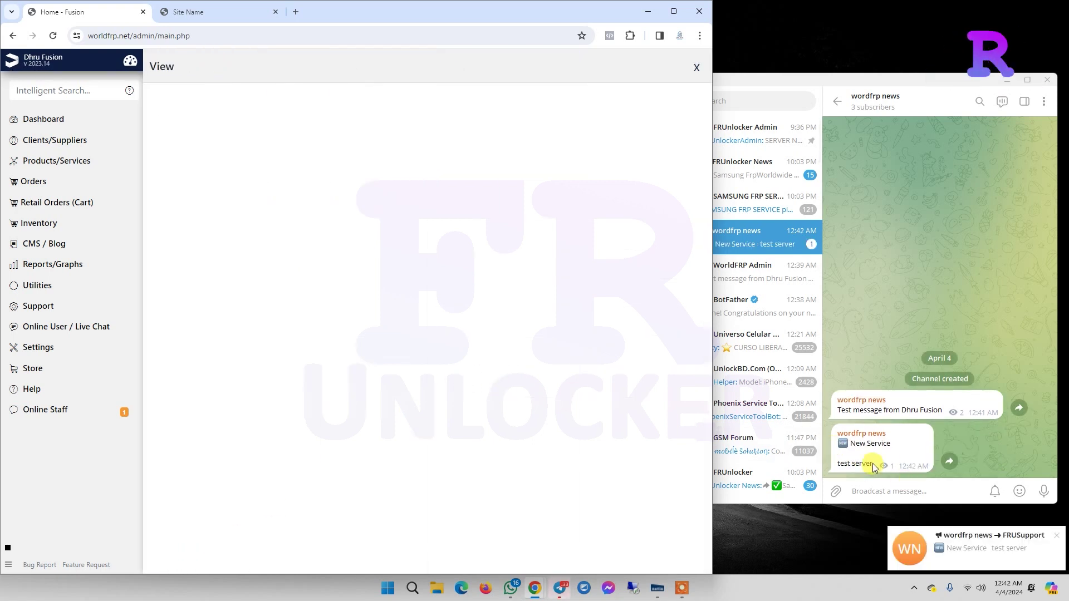
left_click(857, 462)
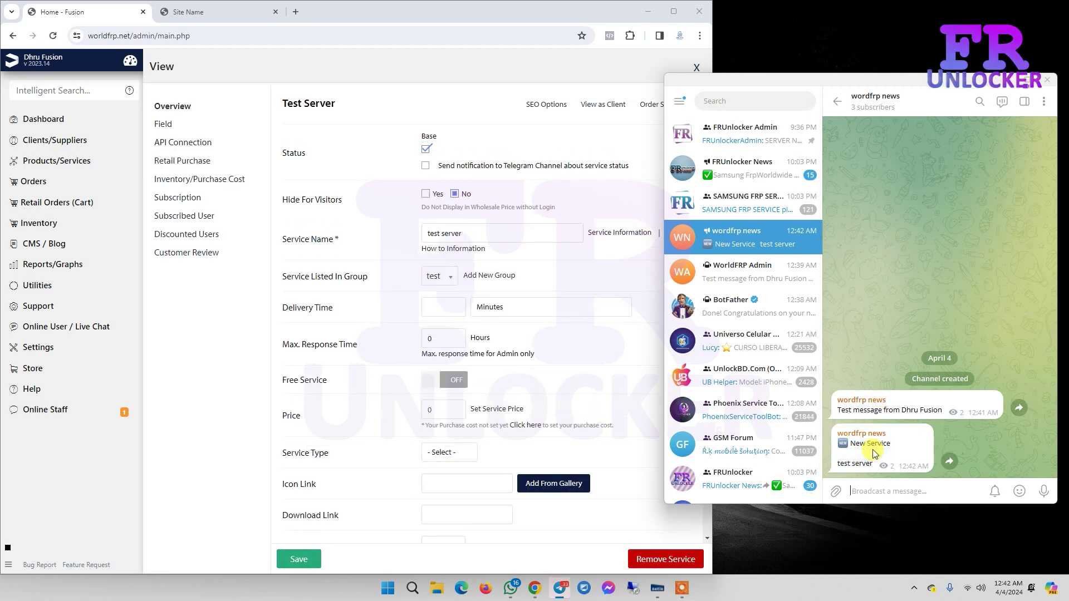
left_click(177, 332)
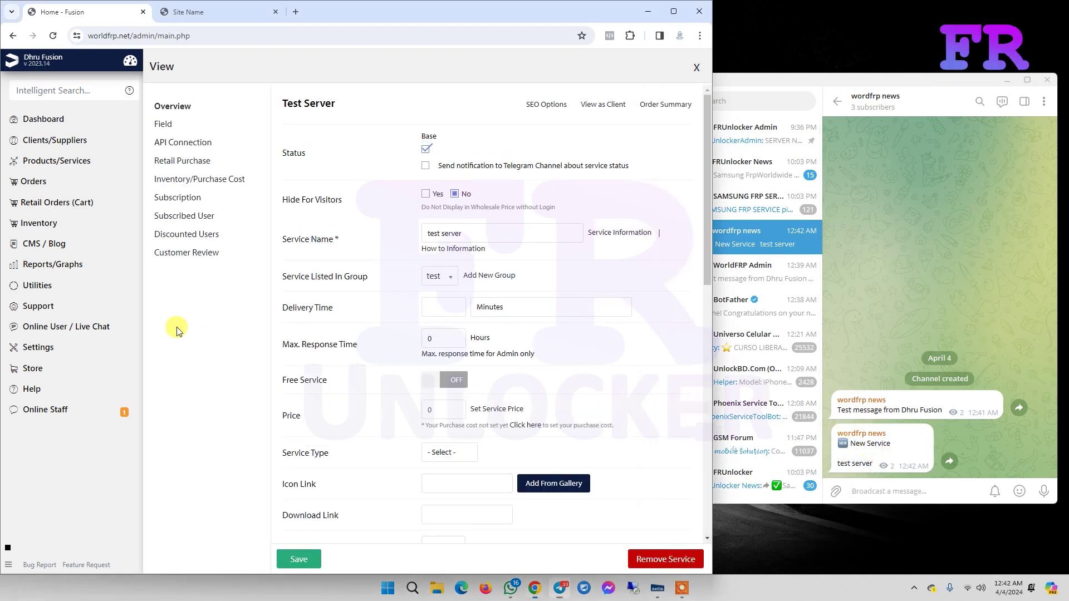
left_click(501, 410)
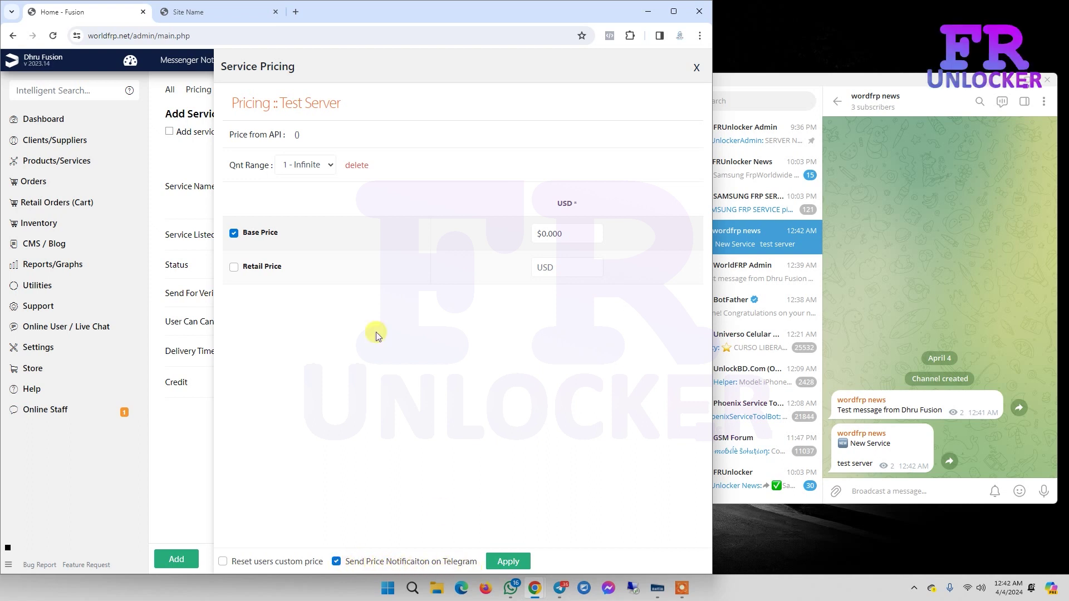
Step: Set test server's retail and base prices to 5 and apply with Telegram price notification
left_click(568, 269)
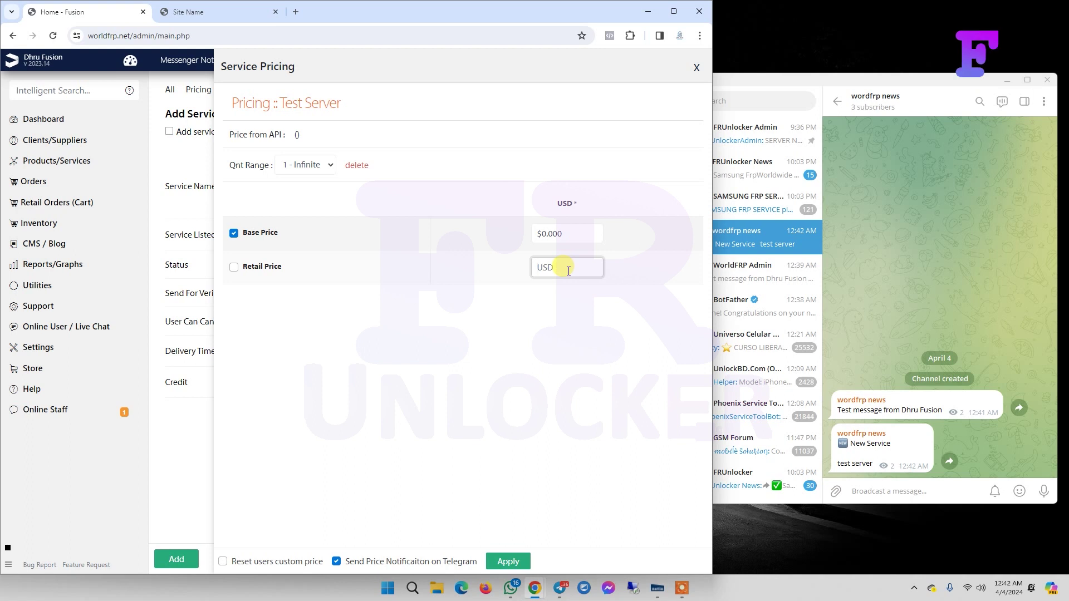
type("5")
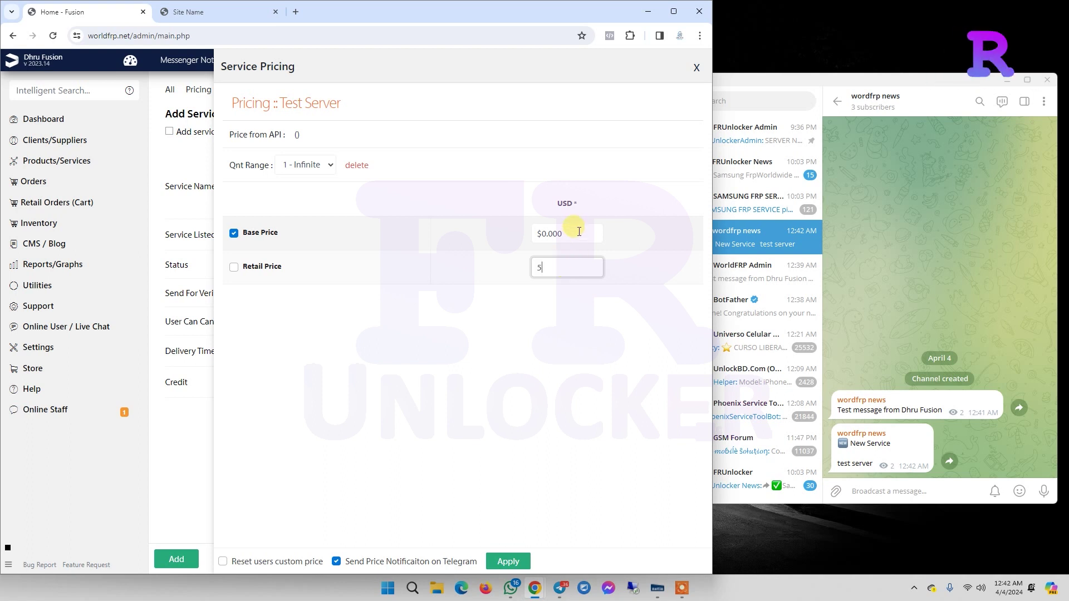
left_click(577, 232)
type("5")
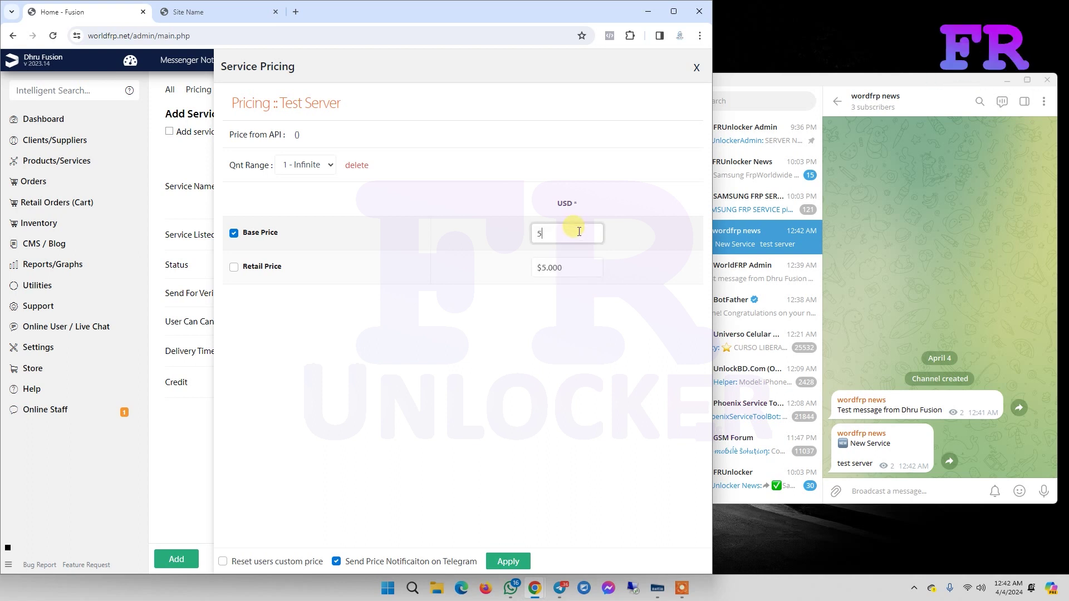
left_click(512, 561)
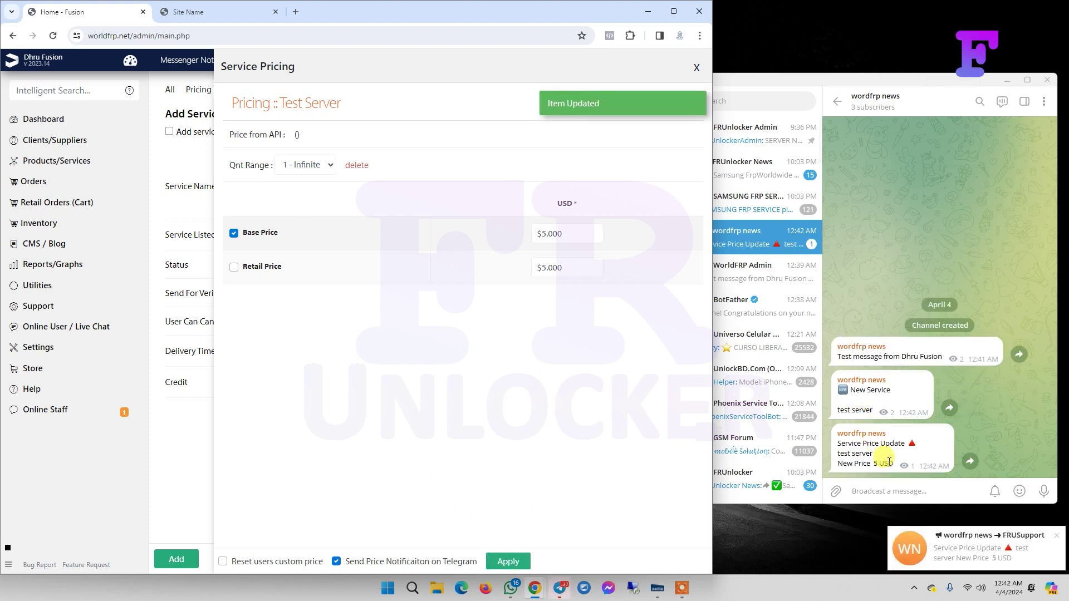
Step: Check the New Price 5 USD update in wordfrp news and close the pricing panel
left_click(893, 465)
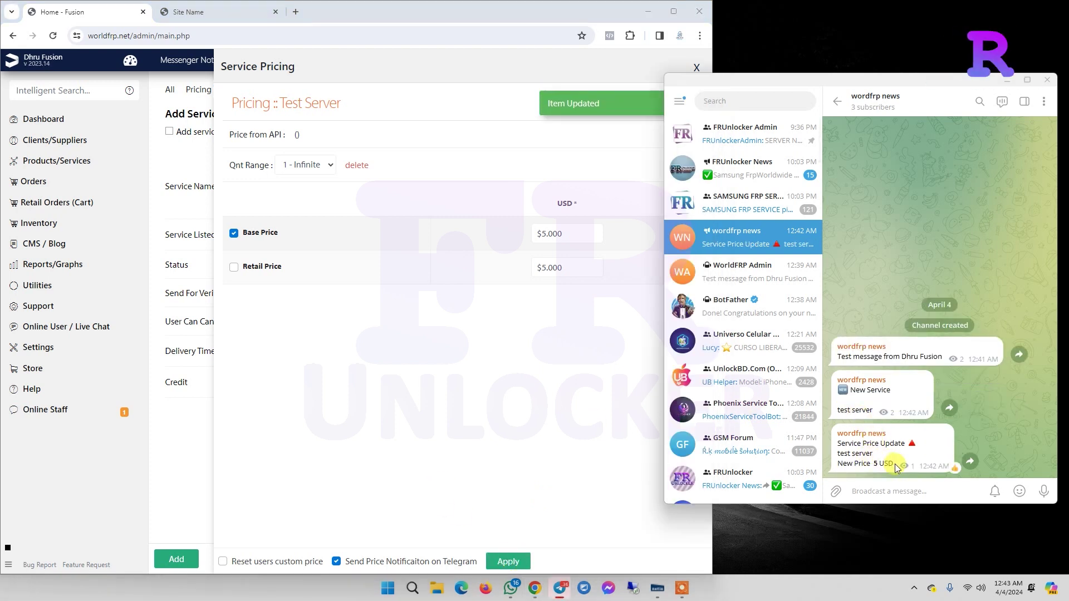
left_click_drag(894, 465, 838, 440)
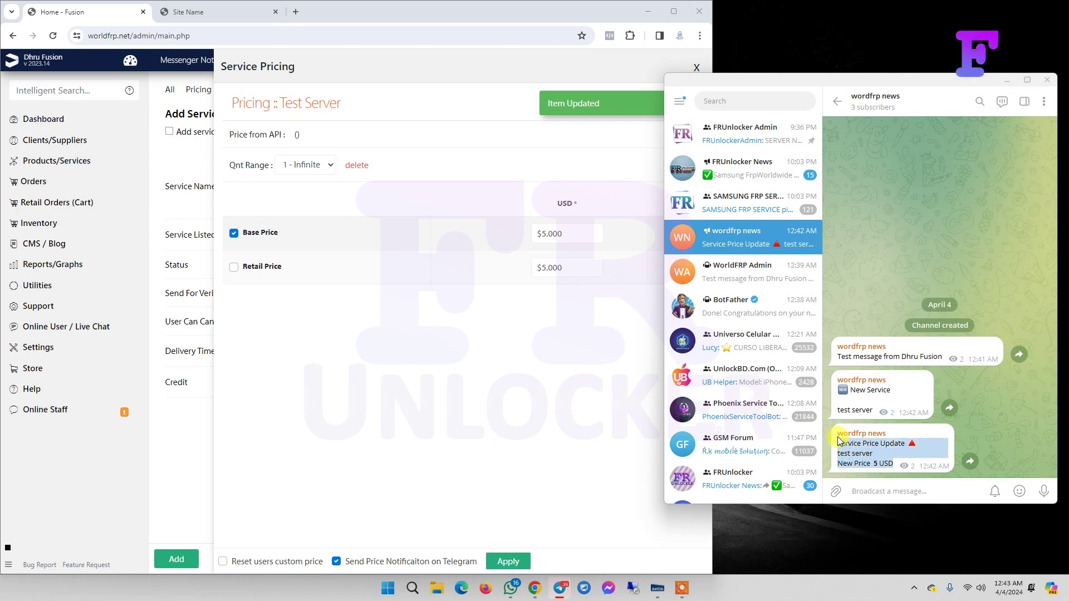
left_click(523, 455)
left_click(695, 69)
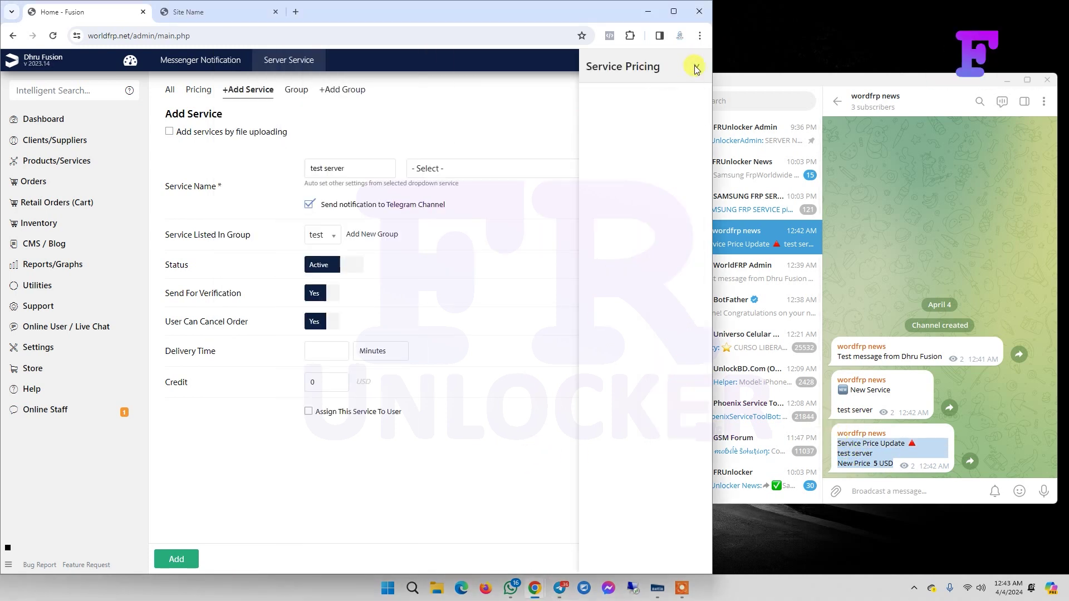
Step: Reload the admin page and open Messenger Notification's User tab at the empty Telegram Bot Token field
left_click(53, 37)
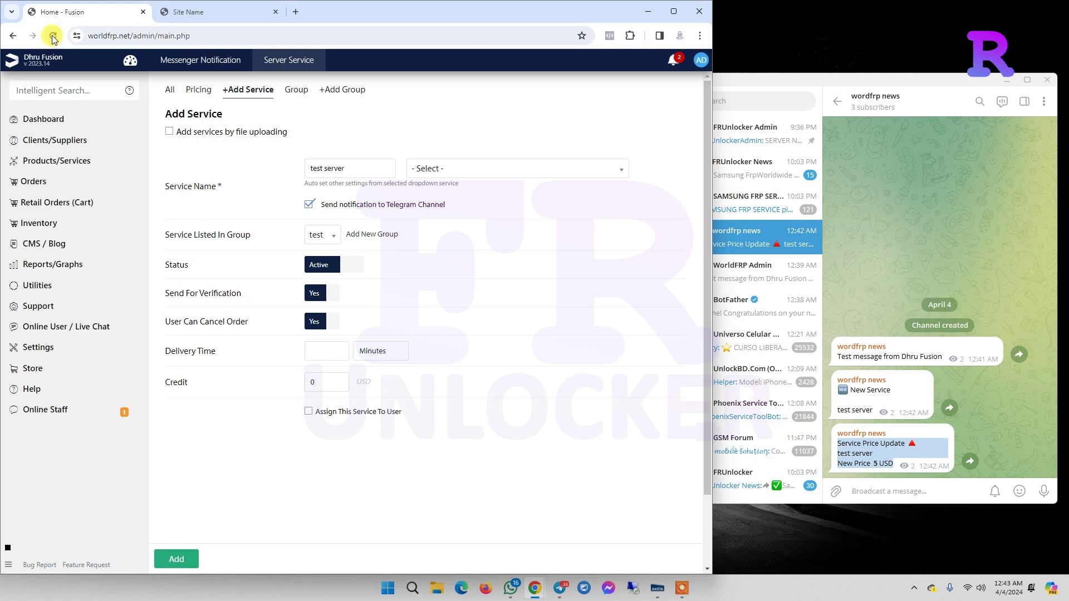
mouse_move(45, 350)
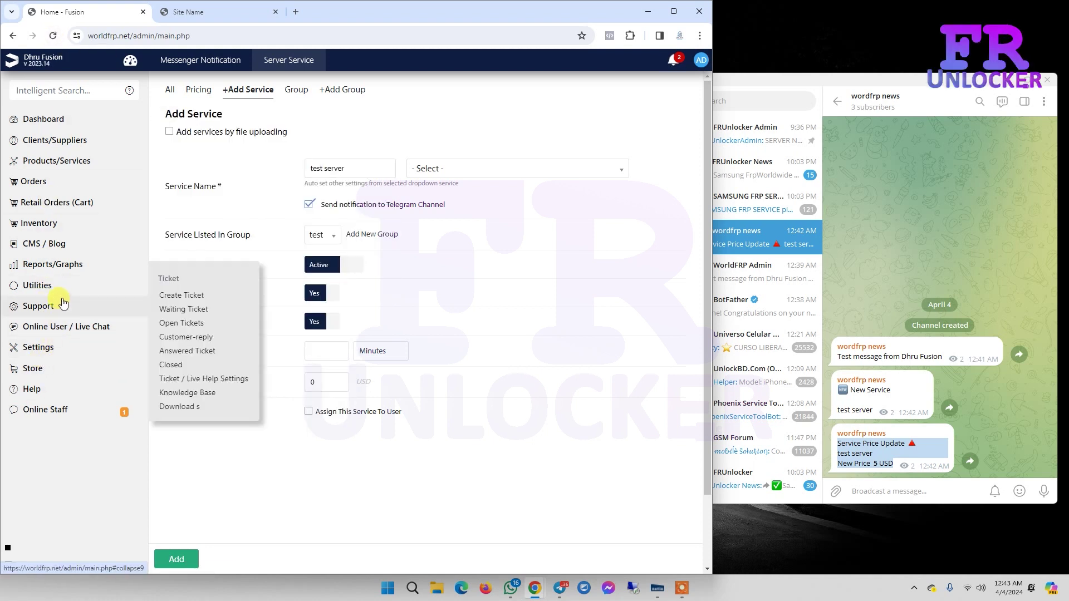
mouse_move(58, 288)
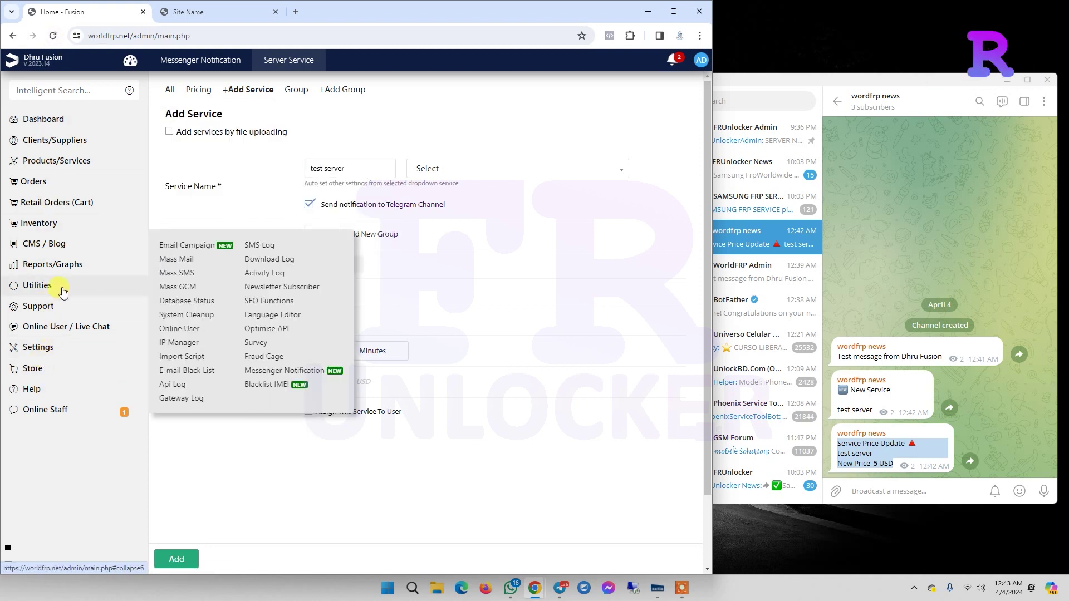
left_click(259, 372)
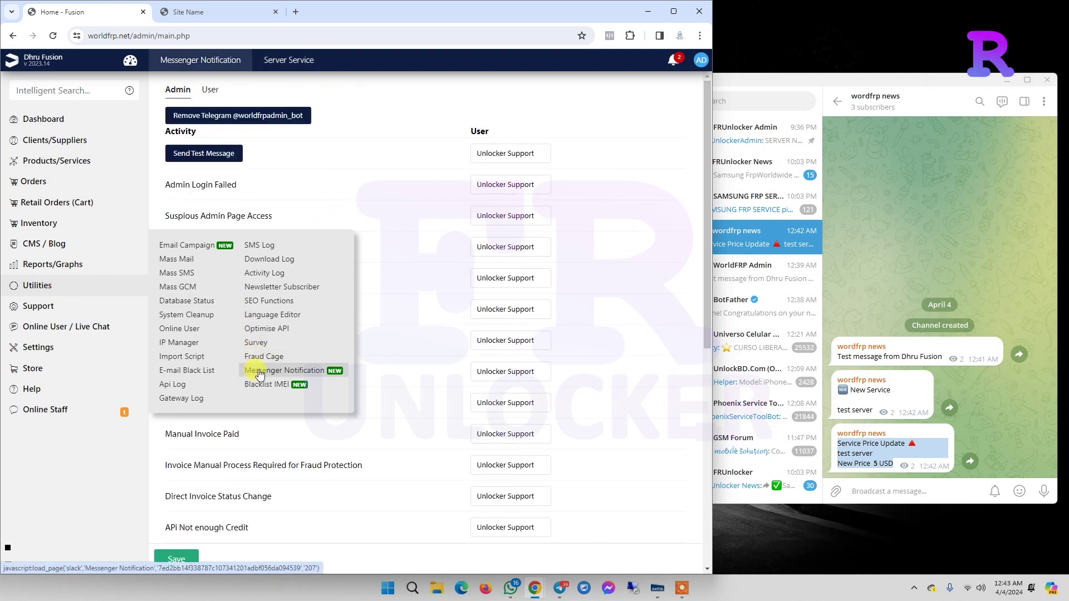
left_click(211, 91)
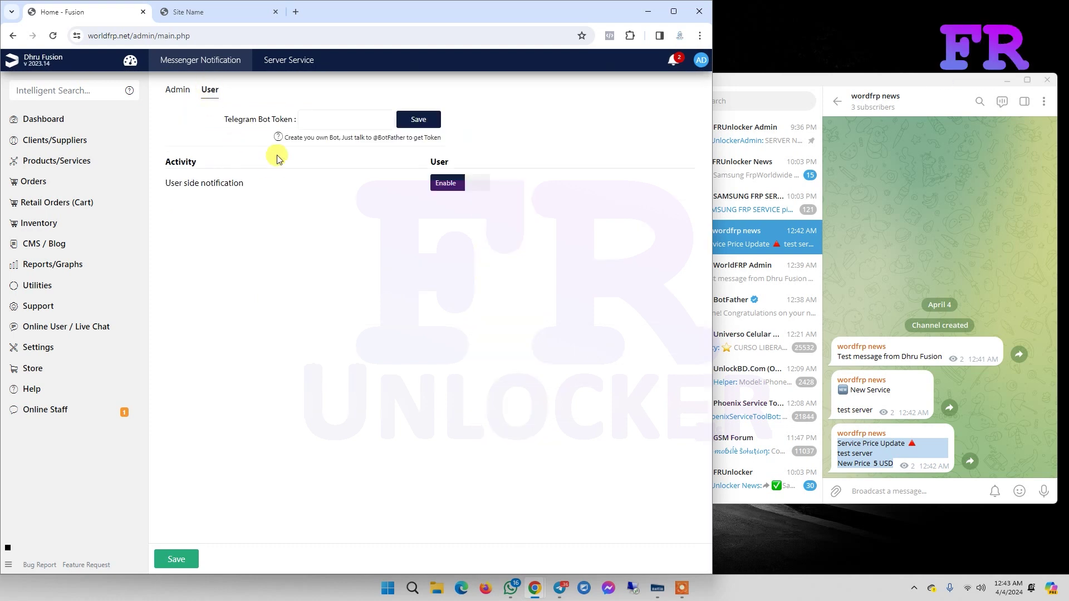
left_click(333, 121)
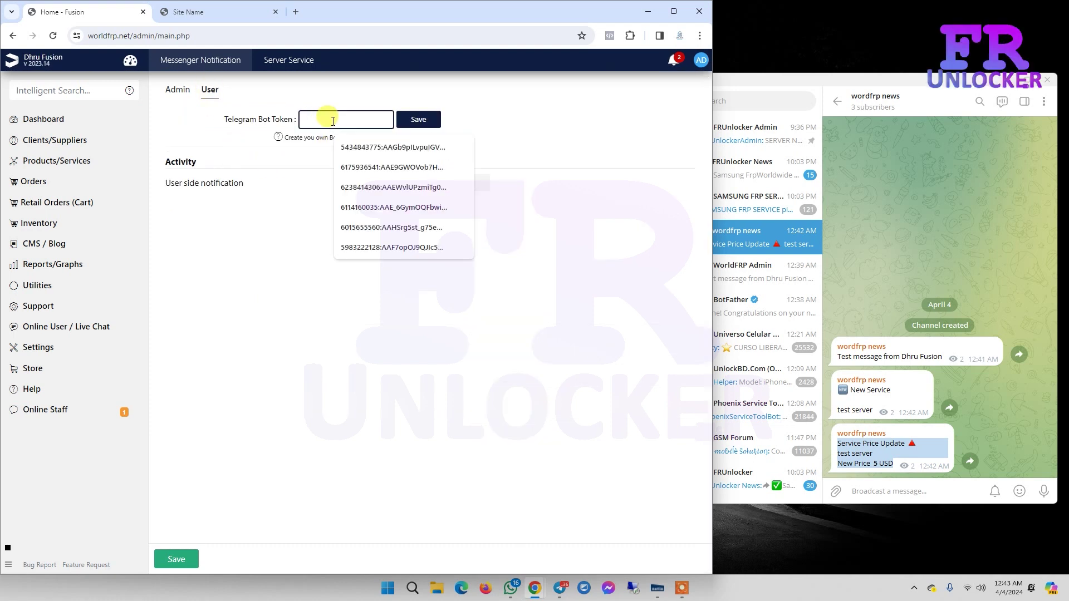
left_click(729, 101)
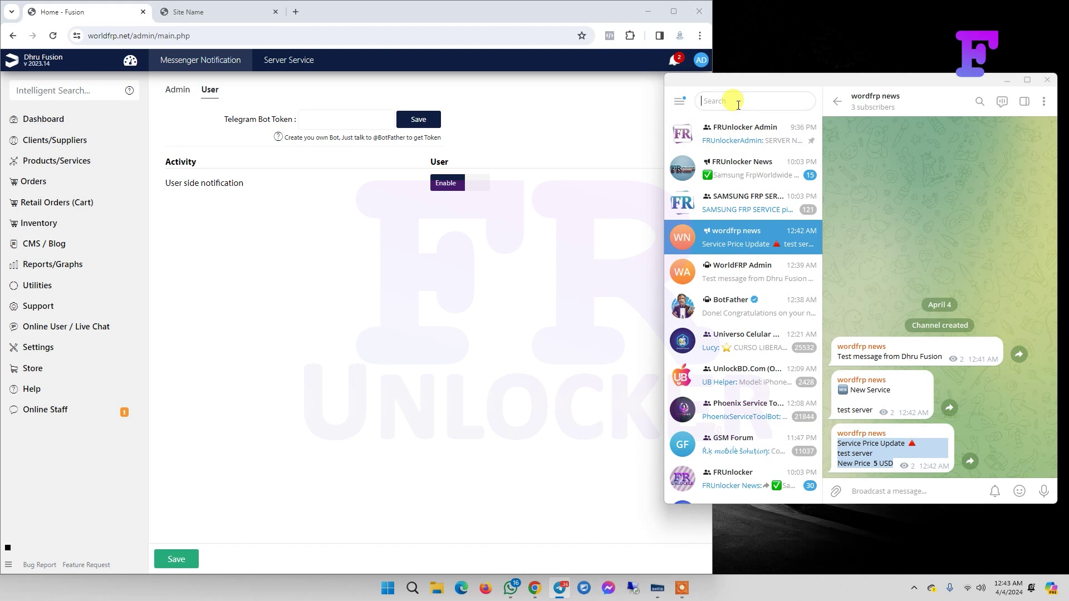
Step: In BotFather, start /newbot and name the bot 'worldfrp orders'
left_click(775, 310)
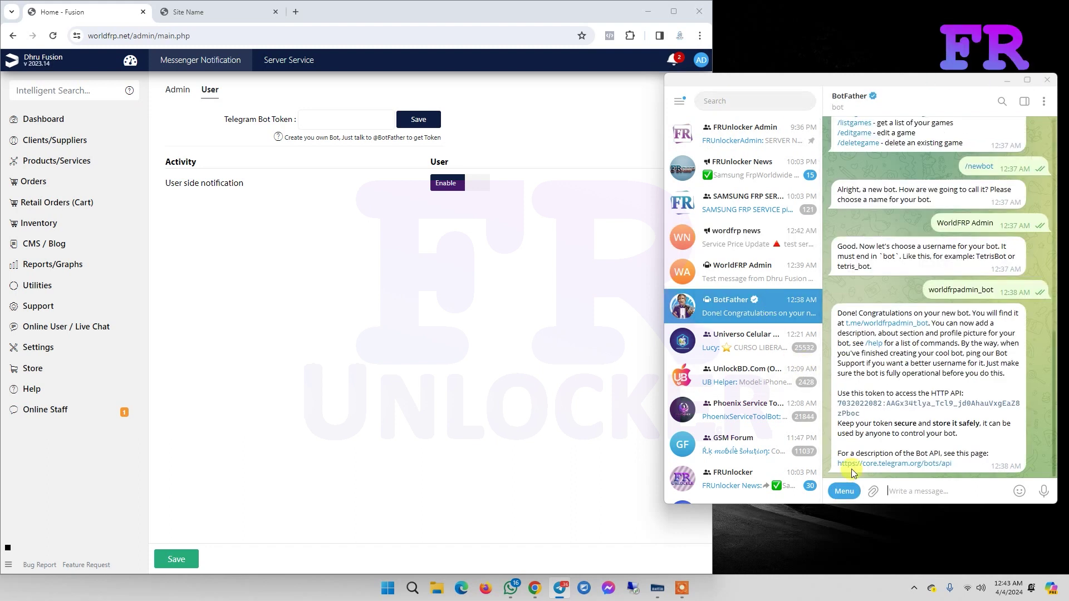
left_click(844, 491)
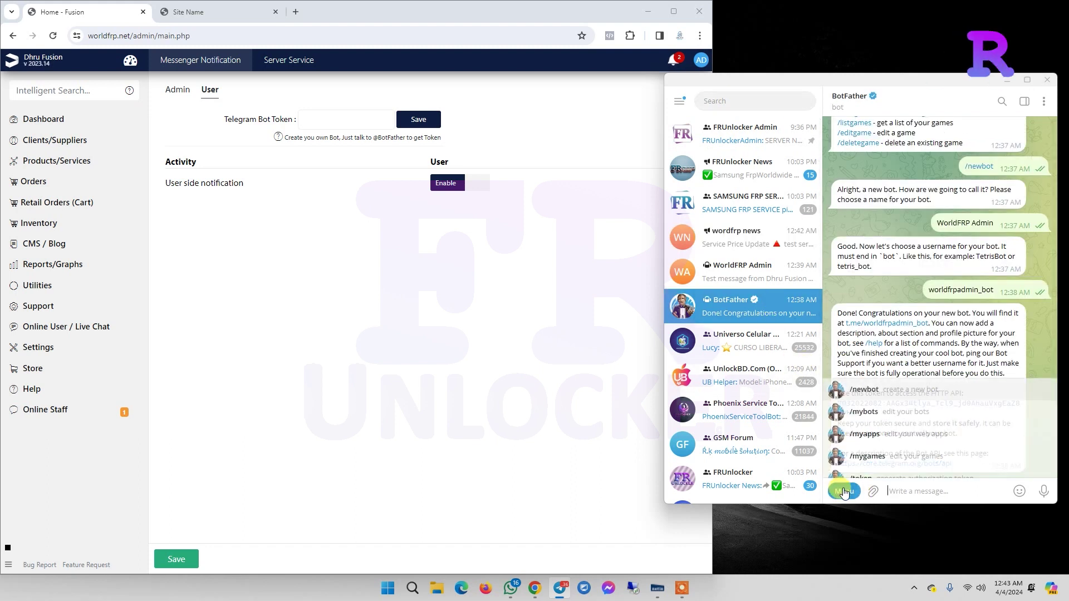
left_click(919, 390)
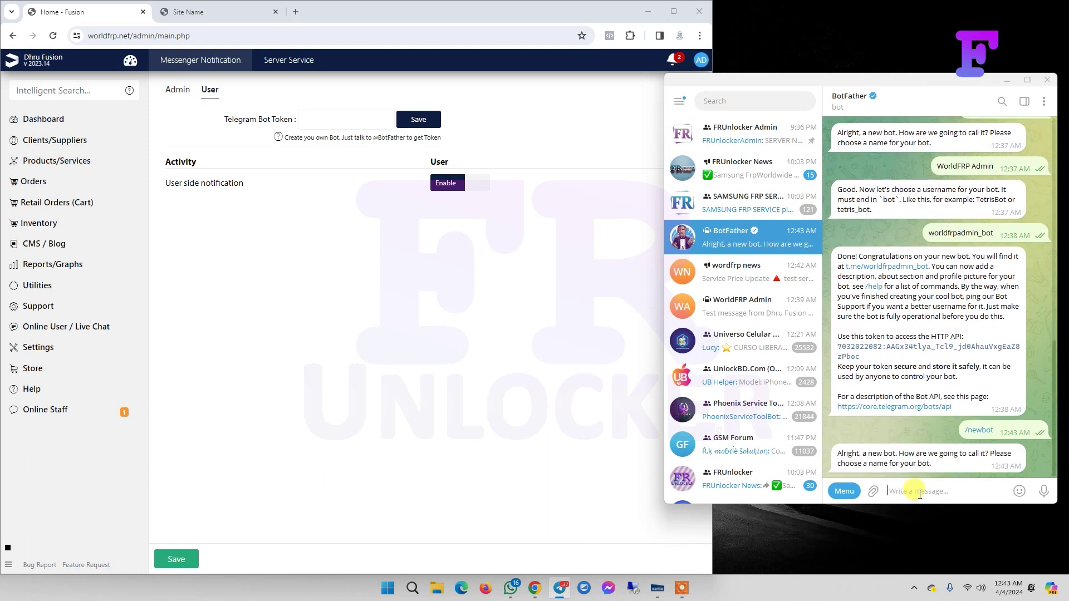
type("w")
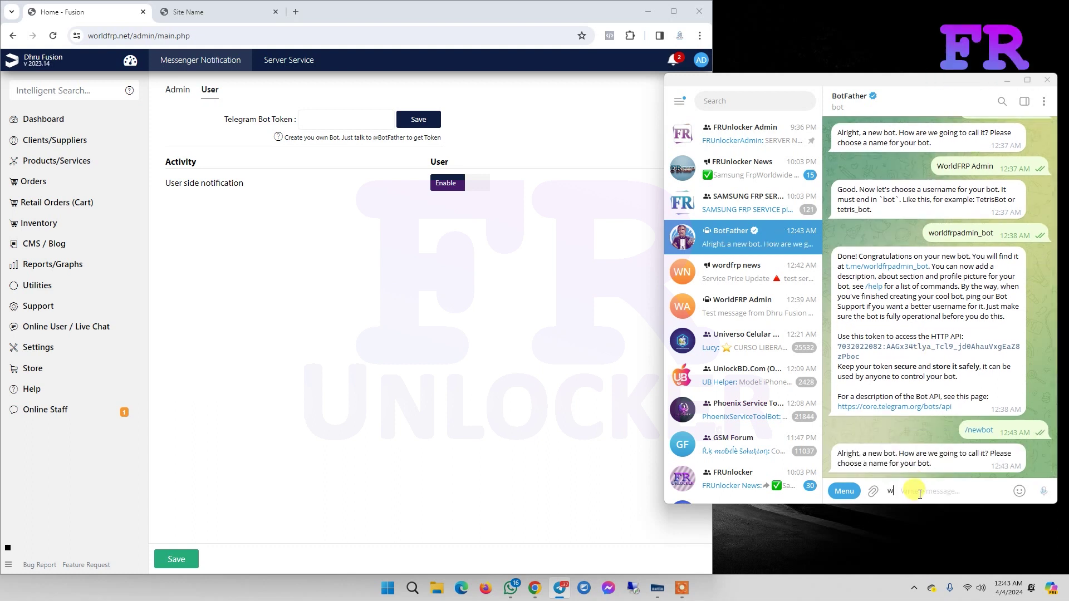
type("orldfrp o")
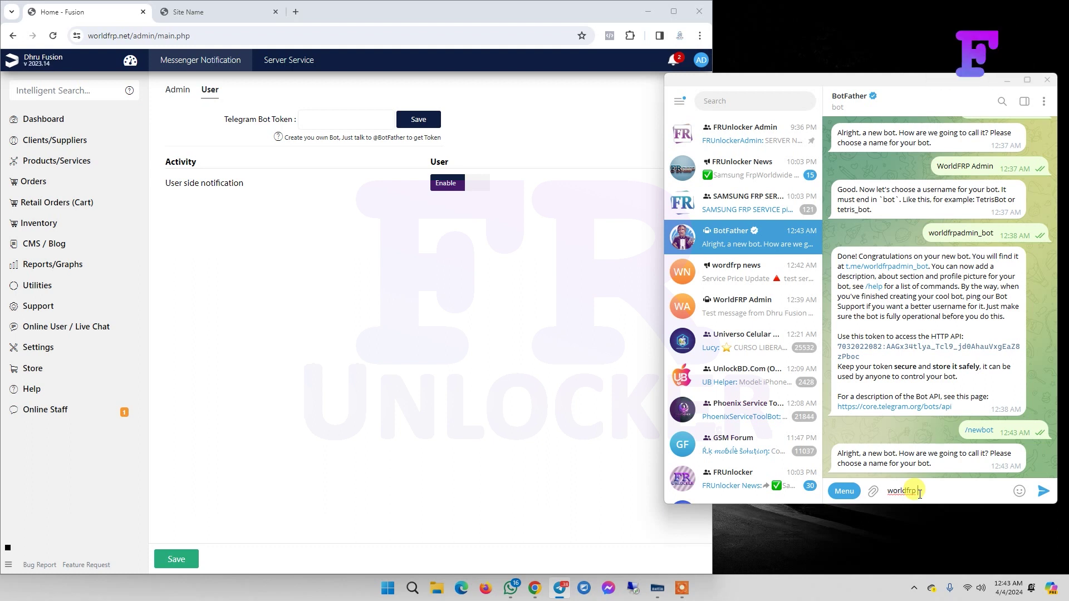
type(" arders")
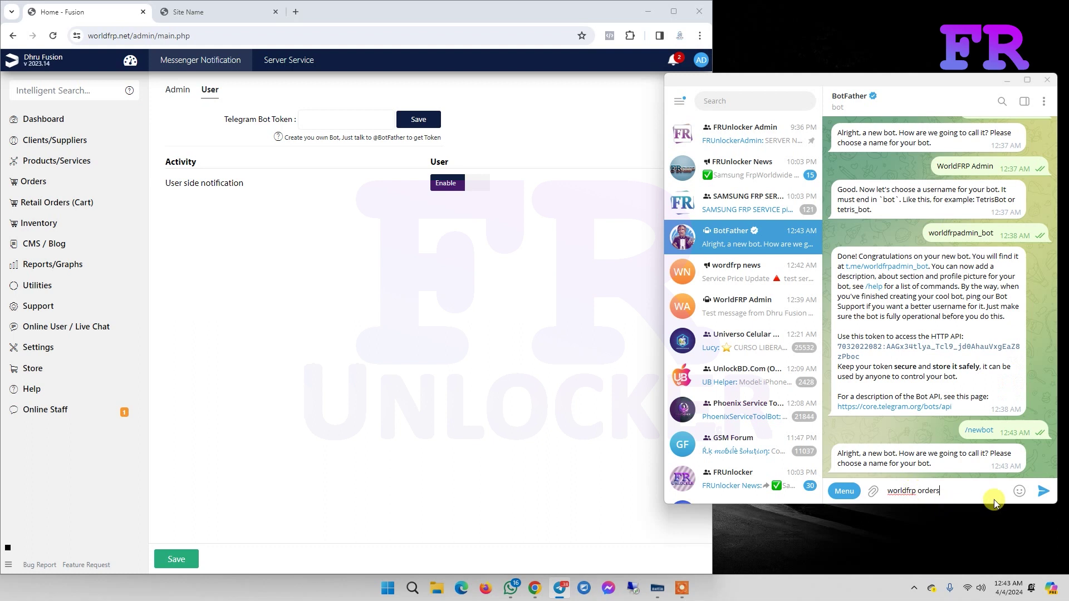
left_click(1044, 492)
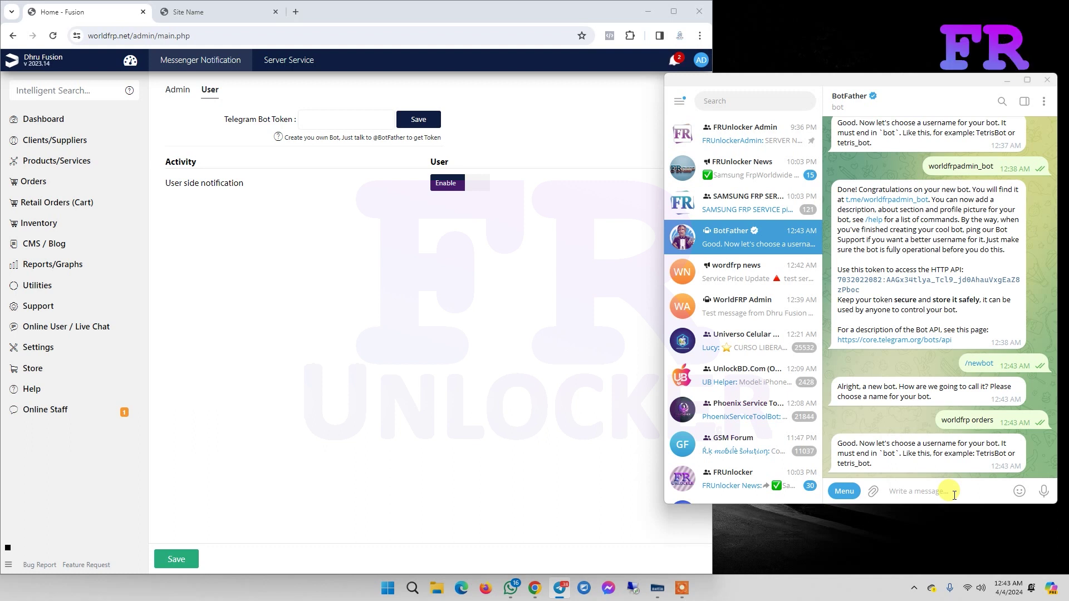
Step: Give the bot the username wordfrporders_bot and copy its API token
type("wor")
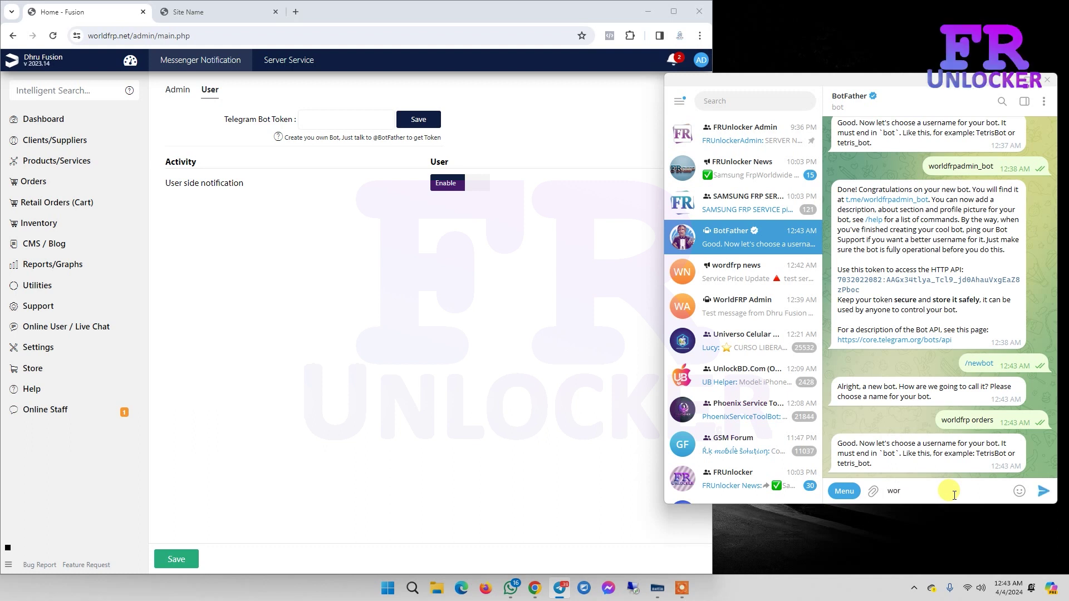
type("dfrpors")
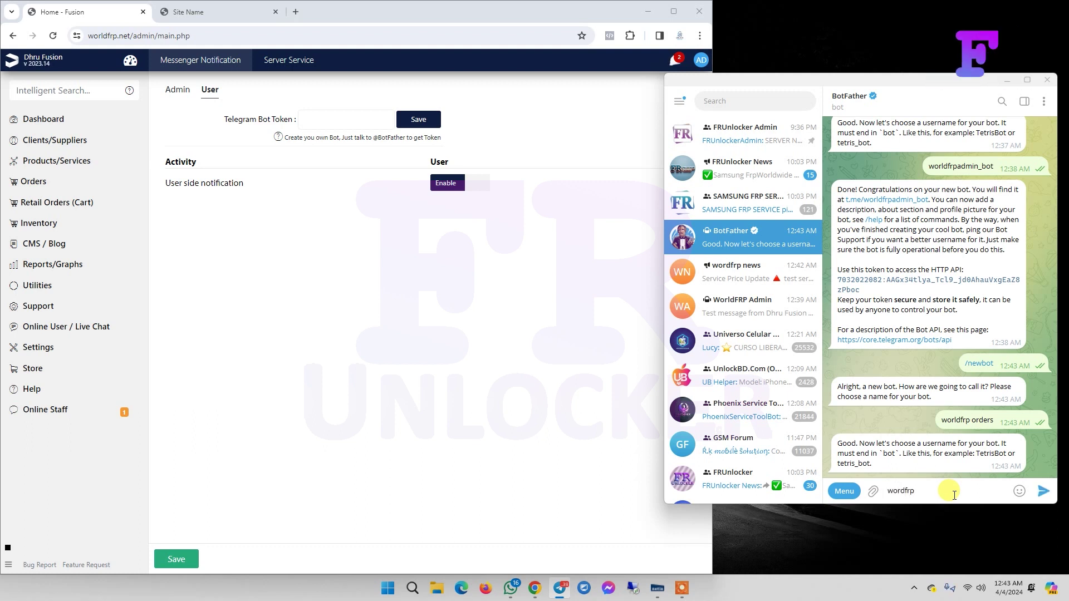
key("BackSpace")
key("BackSpace")
key("BackSpace")
key("BackSpace")
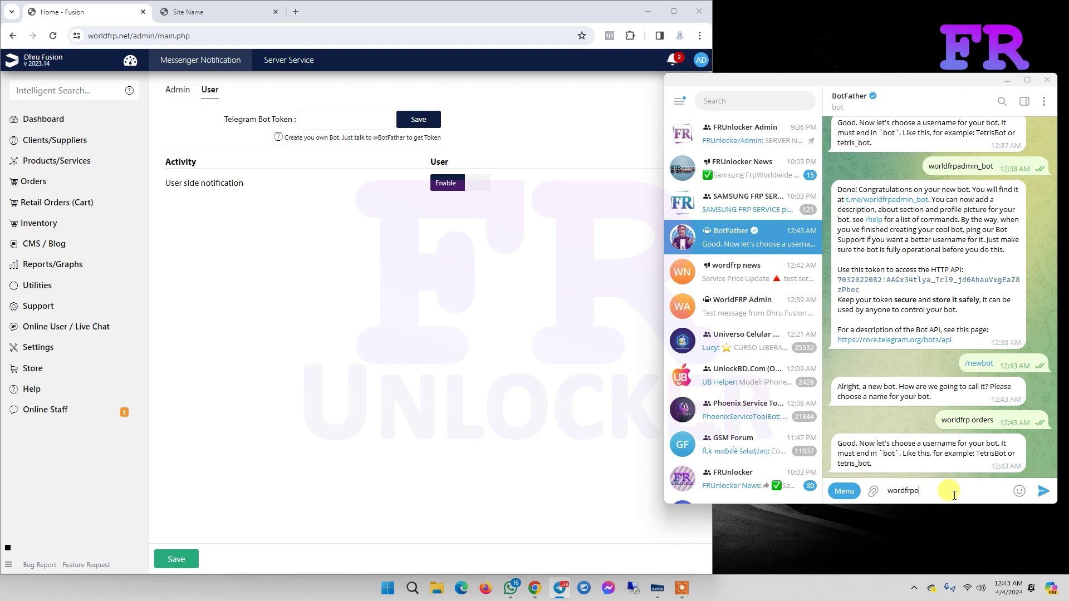
type("rders")
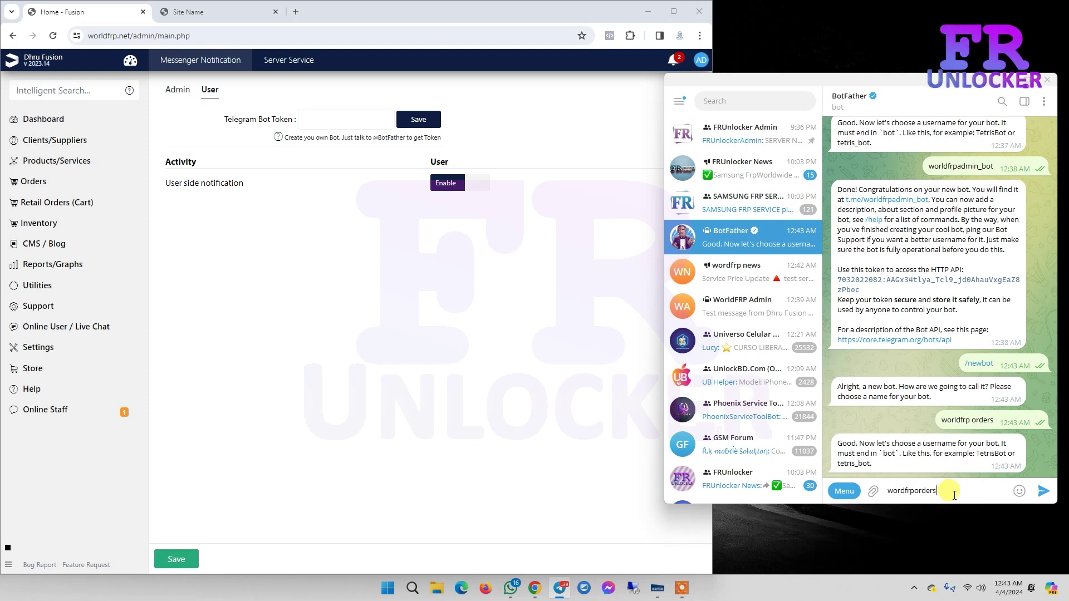
type("_bot")
key("Return")
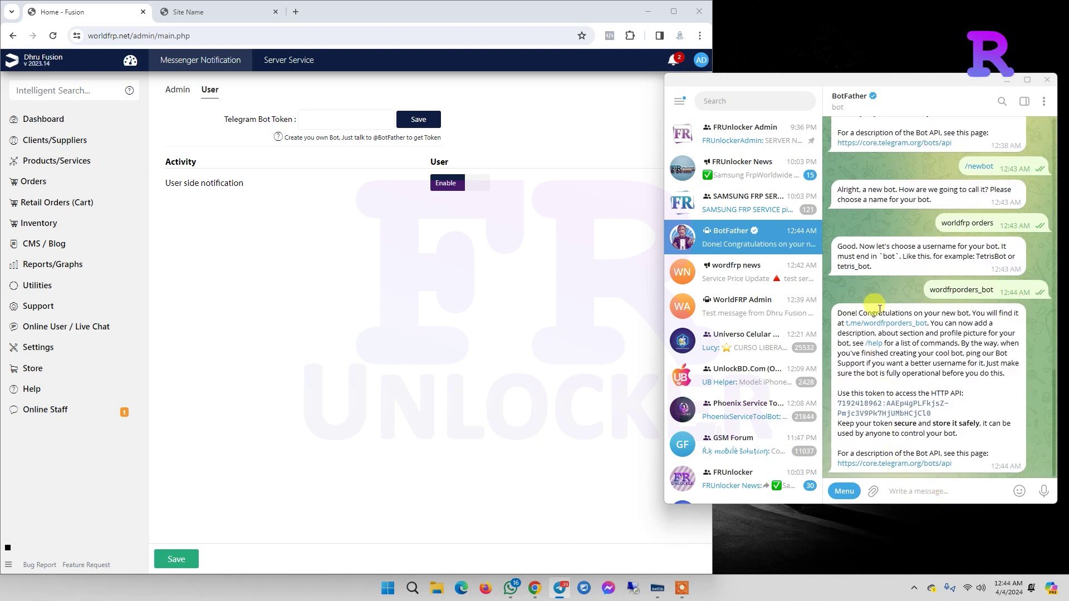
left_click(900, 412)
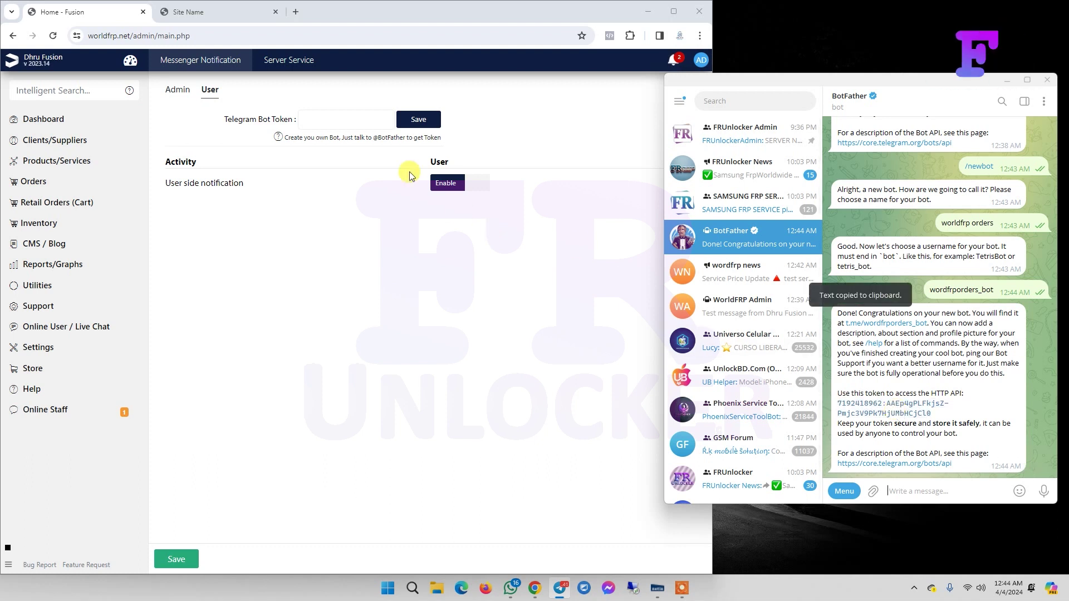
left_click(346, 119)
Step: Save the copied token as the customer Telegram bot token, then save the notification settings
right_click(350, 119)
left_click(400, 230)
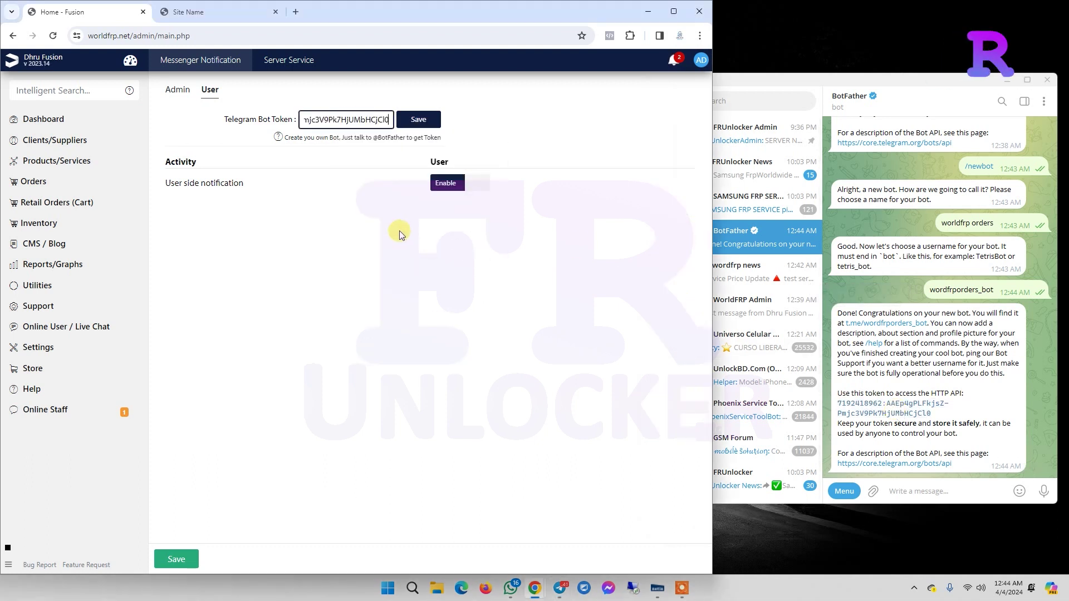
left_click(426, 121)
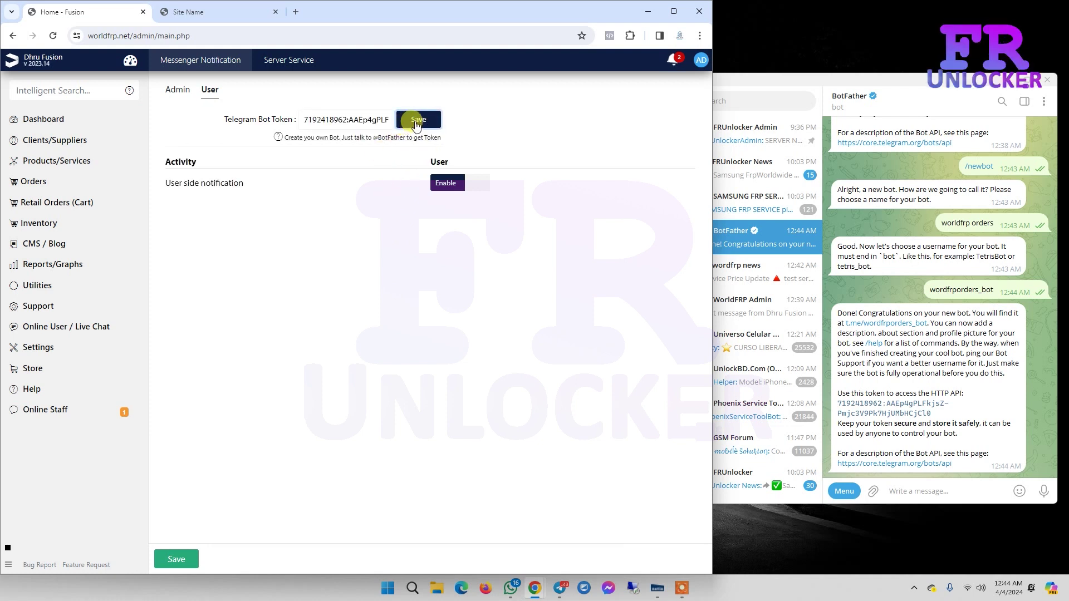
left_click(421, 120)
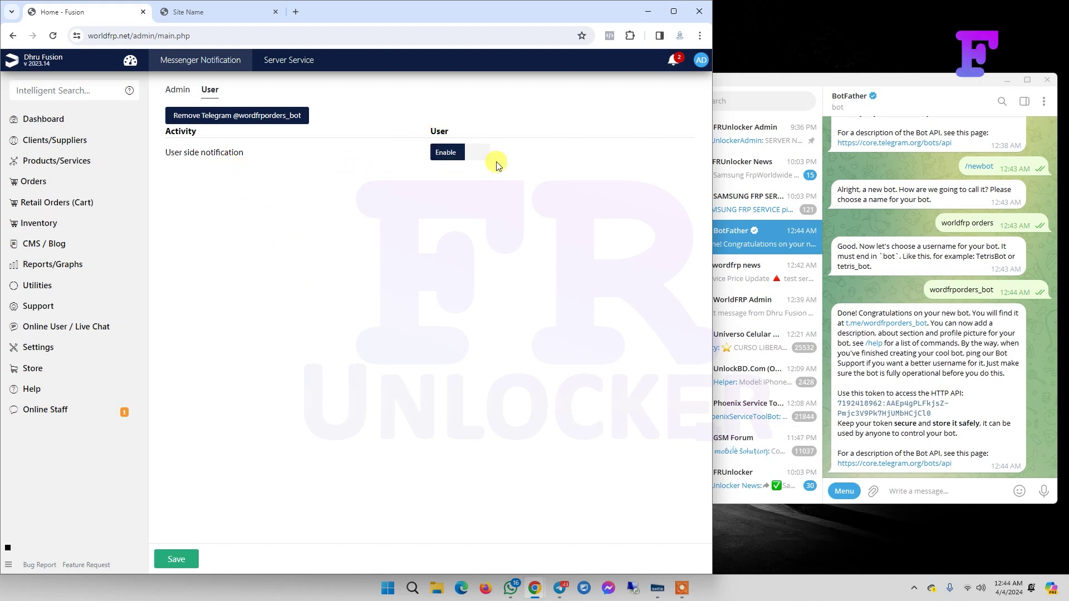
left_click(177, 559)
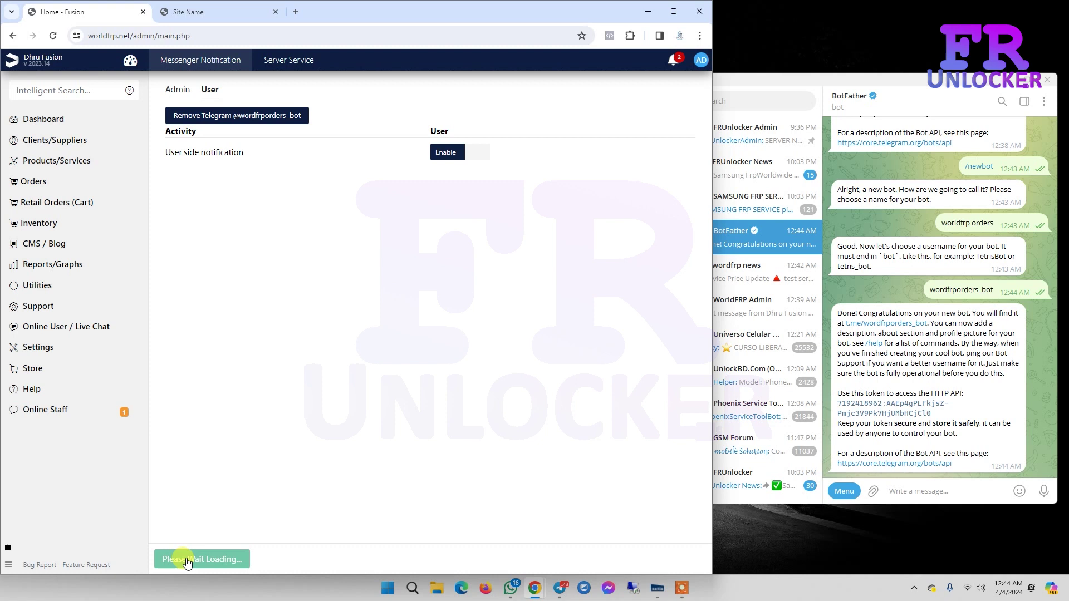
left_click(815, 81)
left_click(747, 100)
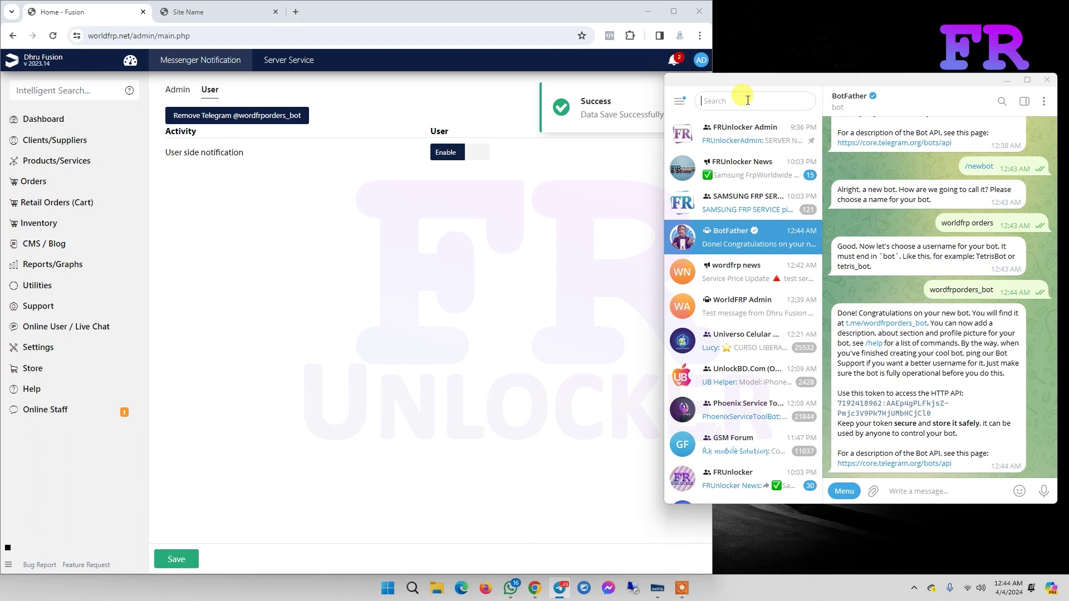
Step: Search Telegram for the 'worldfrp orders' bot and start it
type("w")
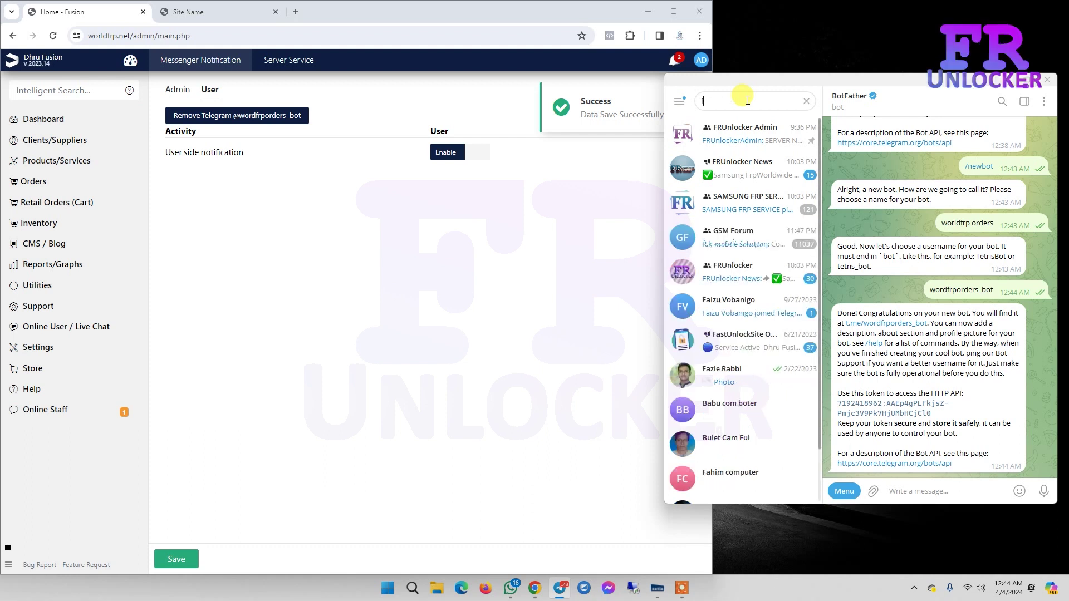
type("orldfrp")
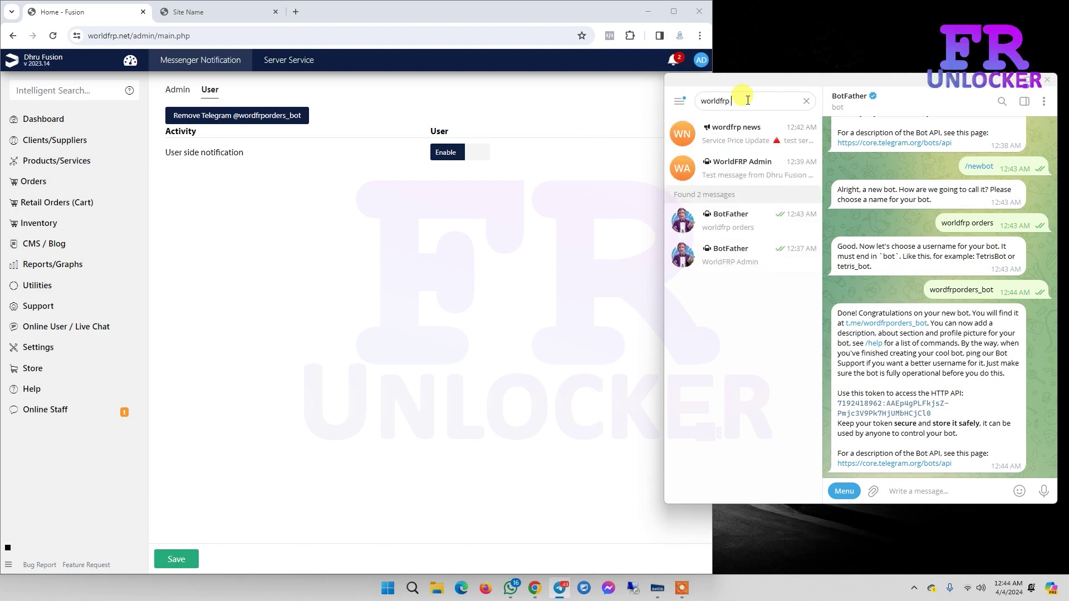
type("orders")
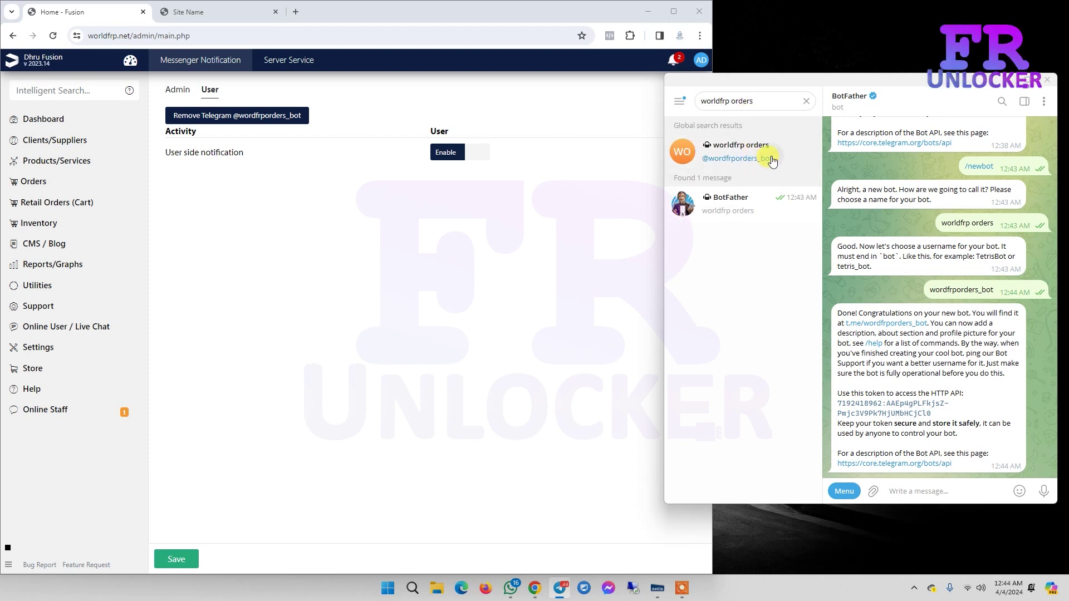
left_click(736, 150)
left_click(933, 493)
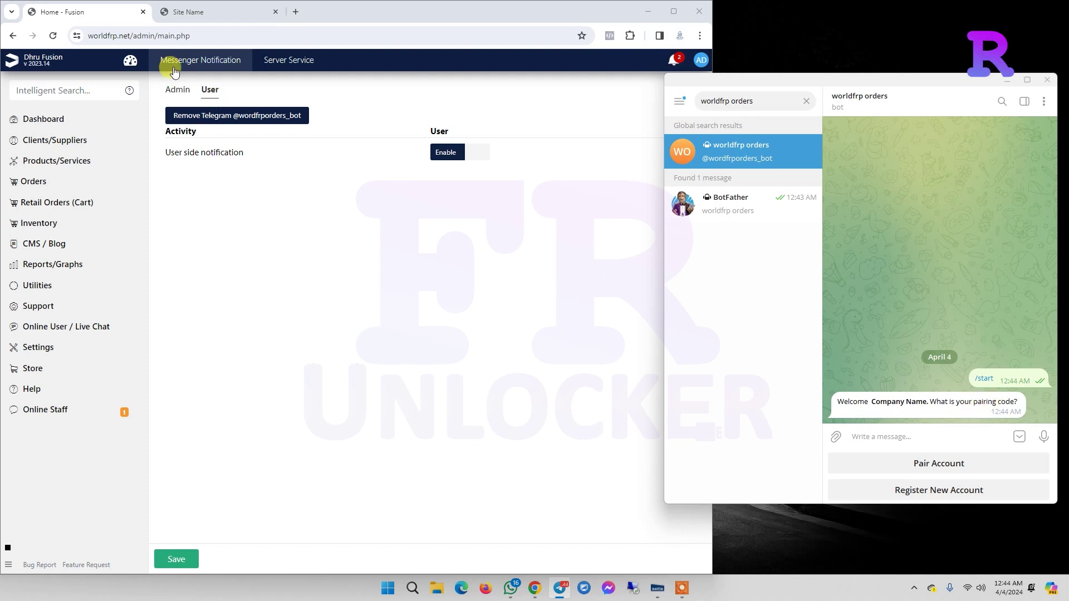
left_click(215, 12)
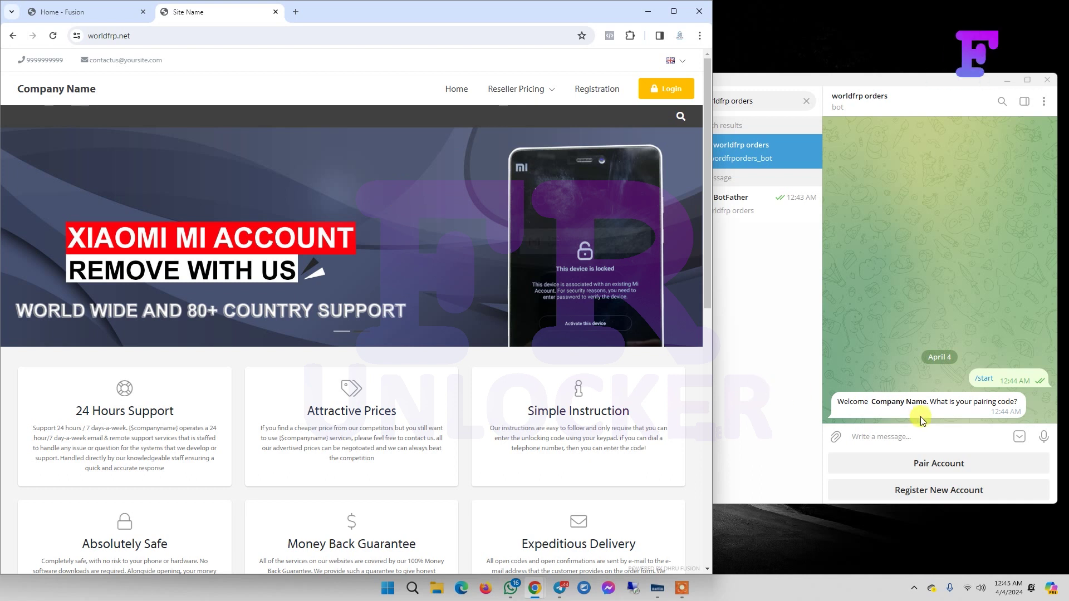
Step: Return from the worldfrp.net site to the Home - Fusion admin page
left_click(923, 437)
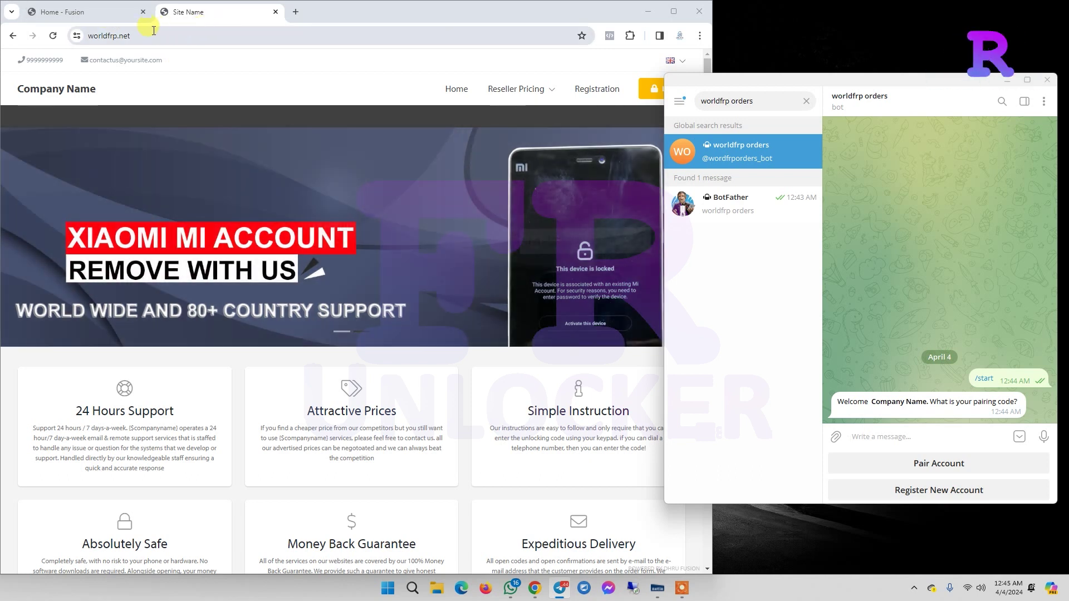
left_click(95, 15)
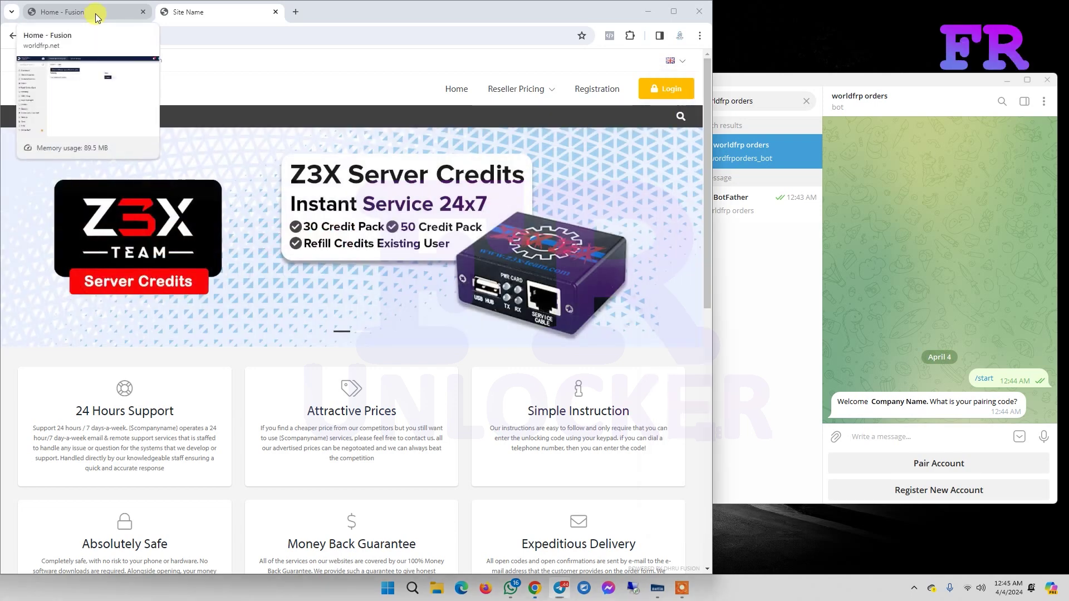